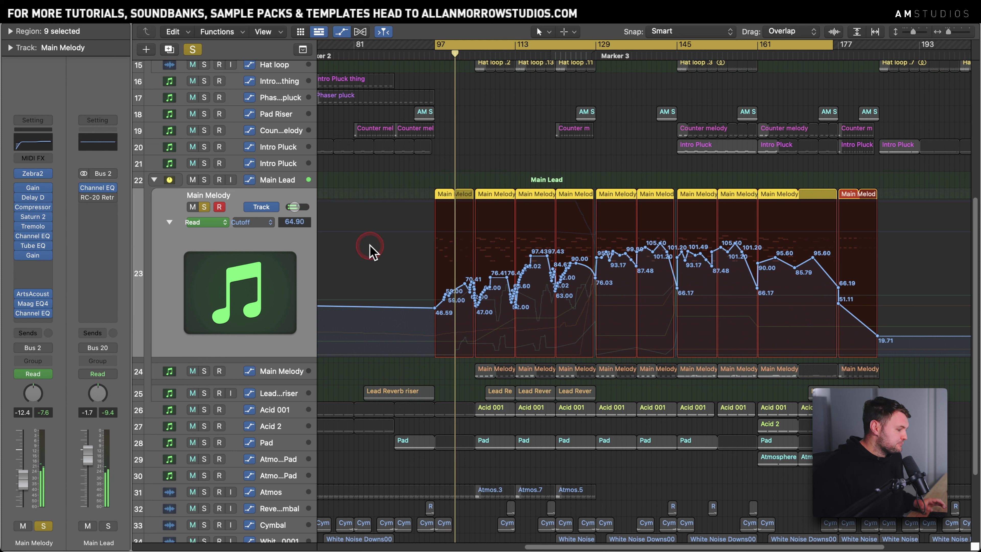
- Unsolo the Main Melody track, play the full arrangement, move playback to bar 129 and deselect the regions
click(208, 206)
click(516, 223)
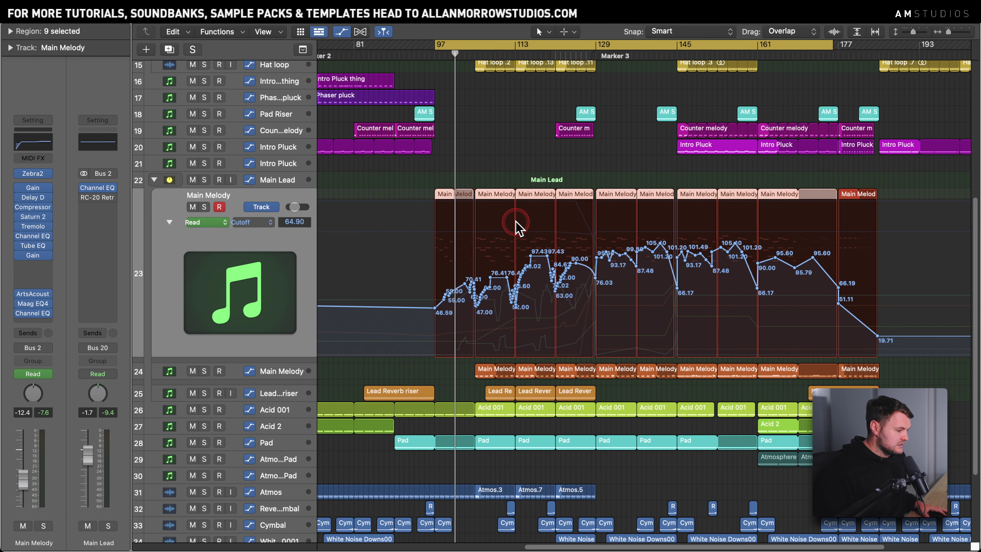
key(space)
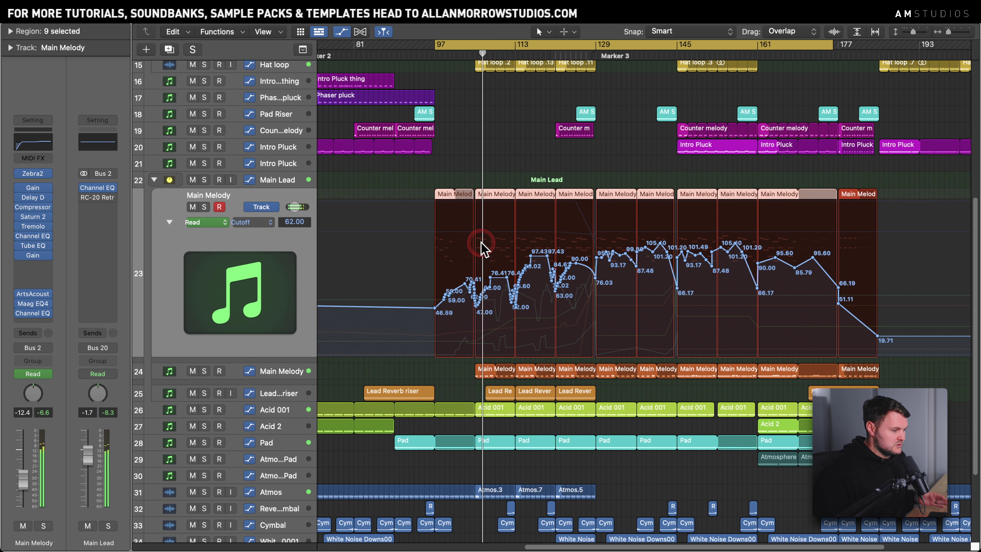
click(597, 54)
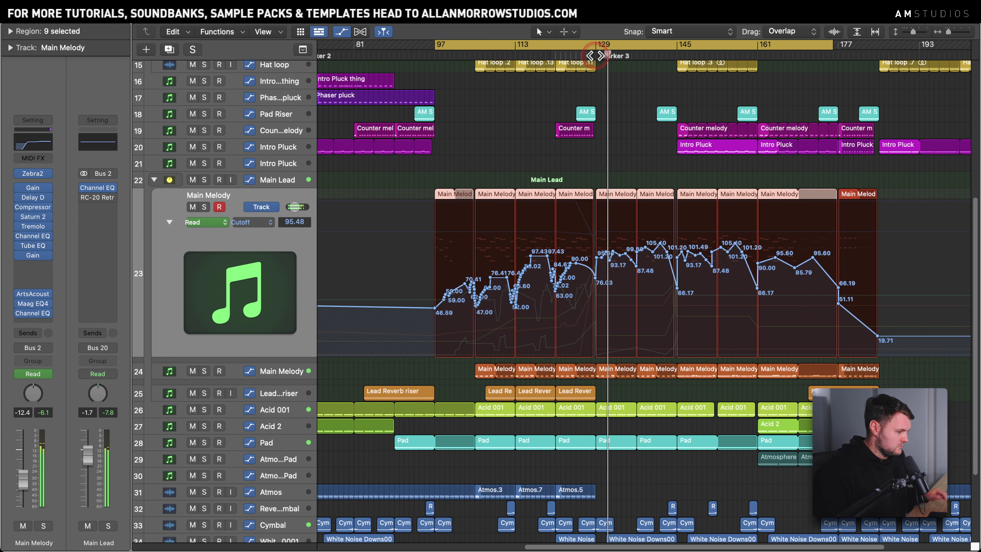
click(578, 307)
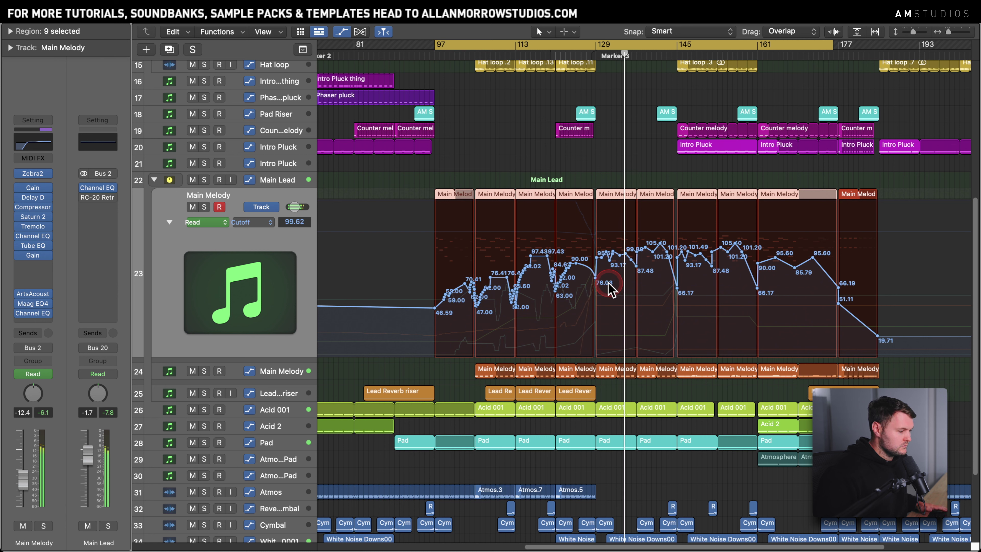
click(473, 182)
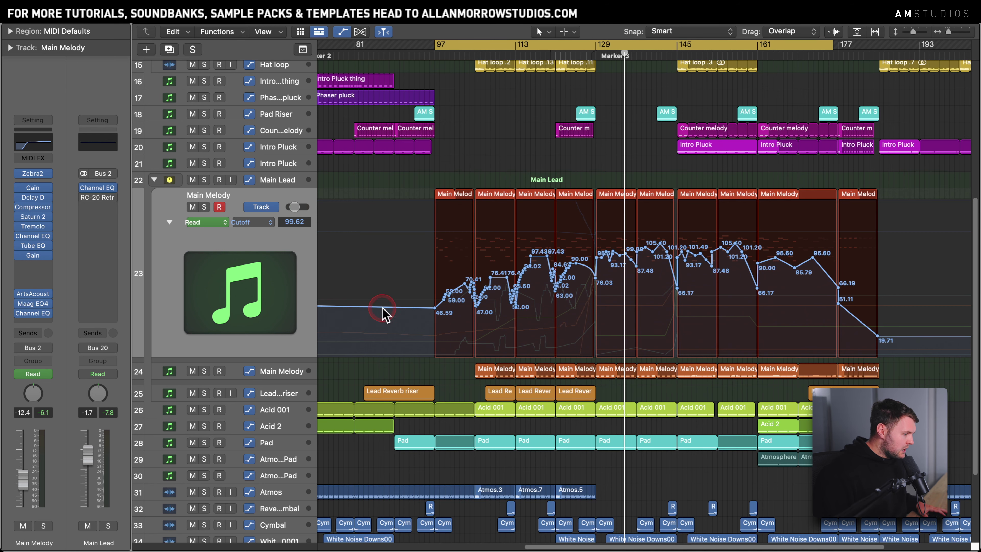
- Open the Main Melody region at bar 97 in the Piano Roll and examine the melody notes through bar 113
double_click(444, 193)
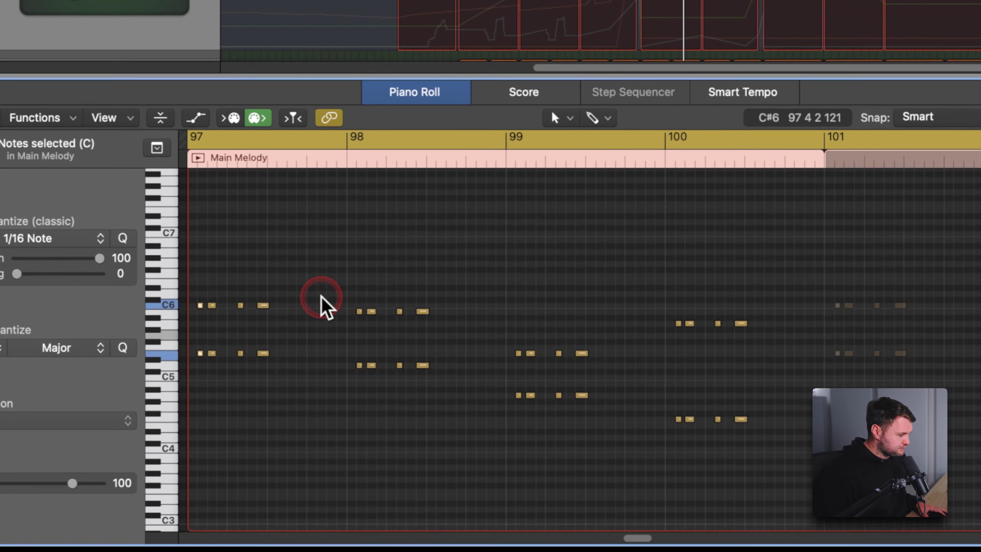
scroll(490, 30, up, 2)
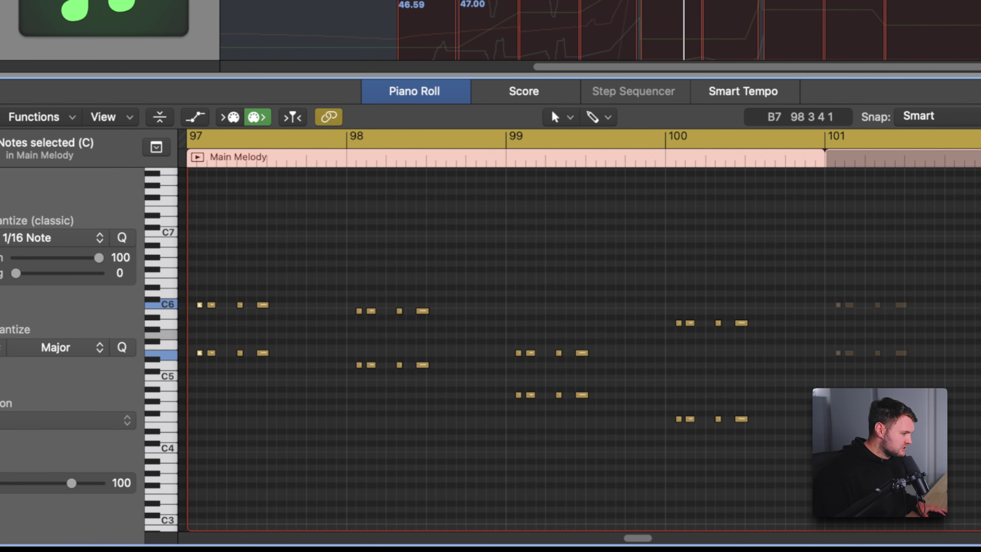
click(426, 424)
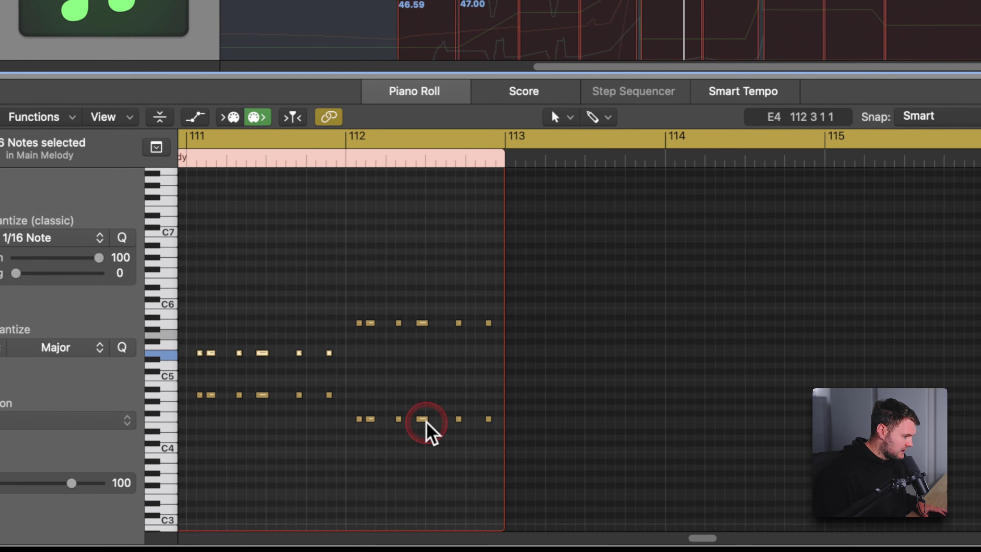
click(722, 326)
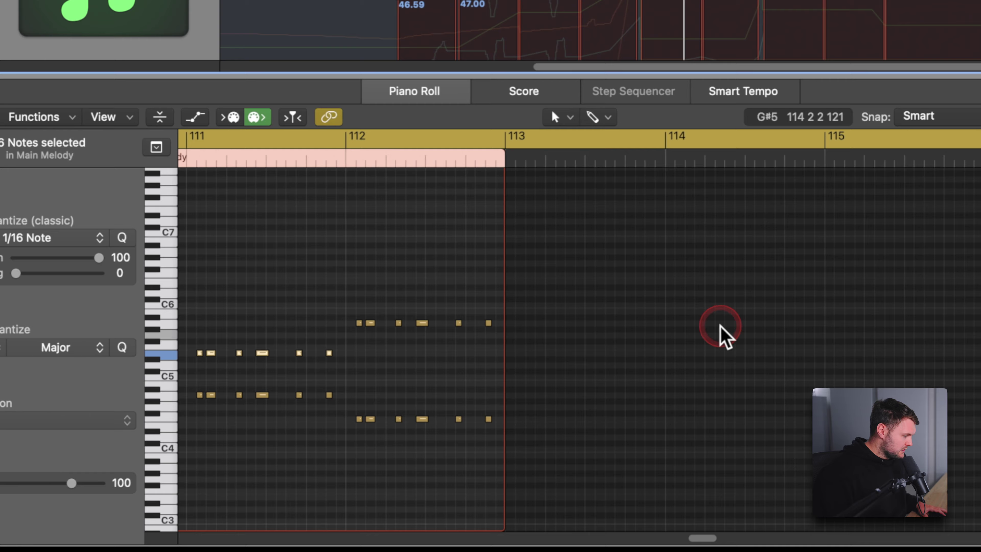
scroll(724, 336, left, 8)
key(super+Left)
key(super+Left)
key(super+Left)
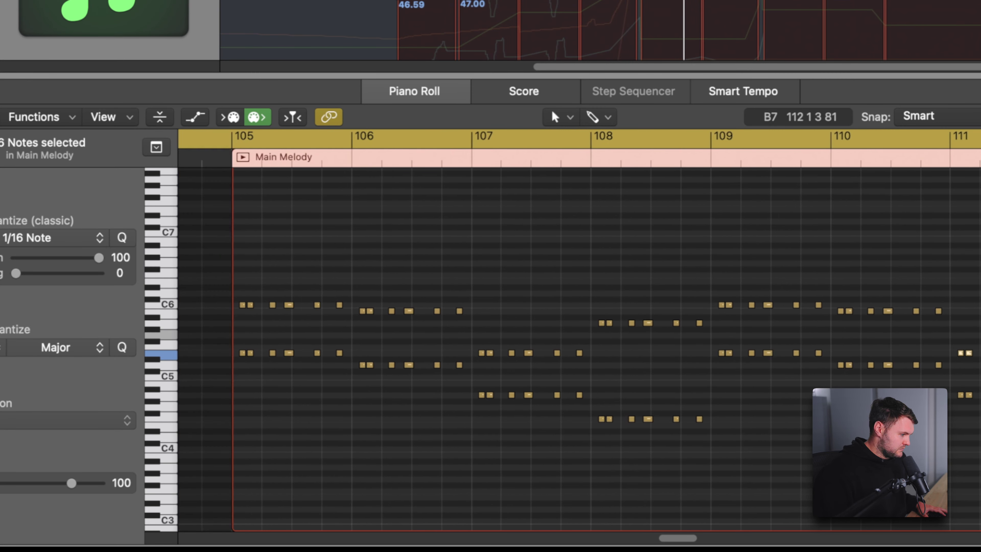
scroll(579, 336, right, 1)
scroll(503, 269, right, 2)
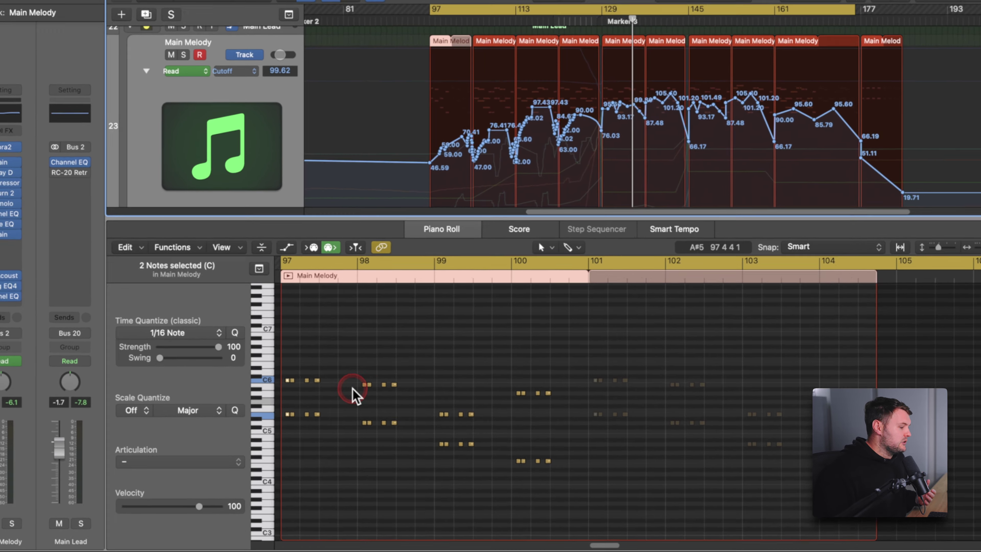
- Show the Main Melody region at bar 105 in the Piano Roll and fit all its bars in view
click(471, 449)
click(519, 49)
click(504, 79)
drag(332, 462, 581, 450)
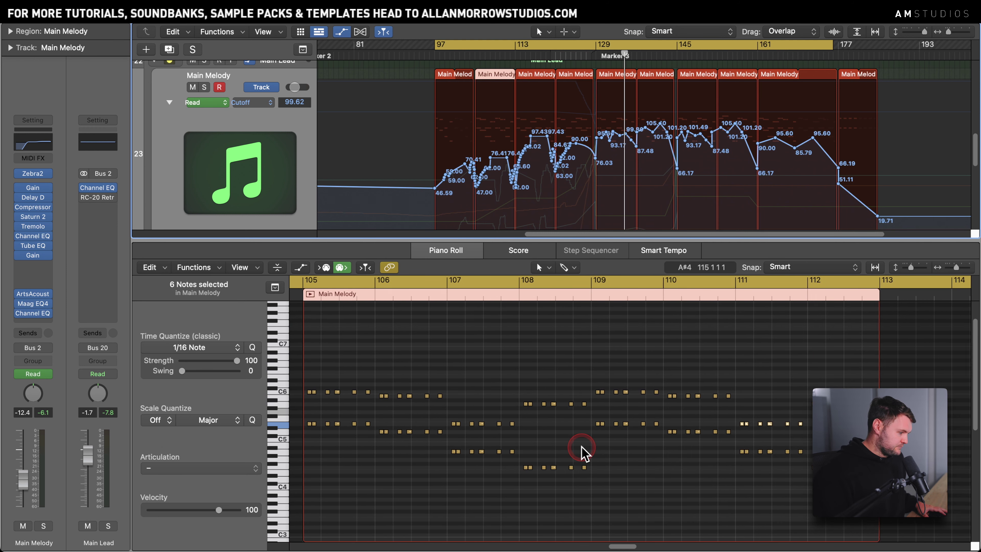
scroll(581, 446, left, 1)
drag(956, 268, 955, 268)
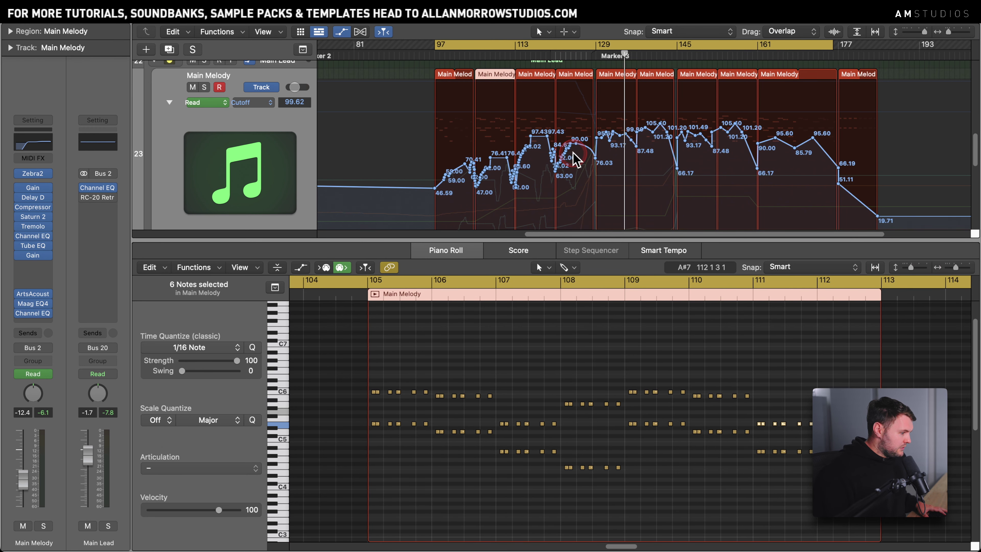
- Display the breakdown bass region at bar 105 together with the Main Melody notes in the Piano Roll
scroll(625, 136, up, 10)
click(614, 133)
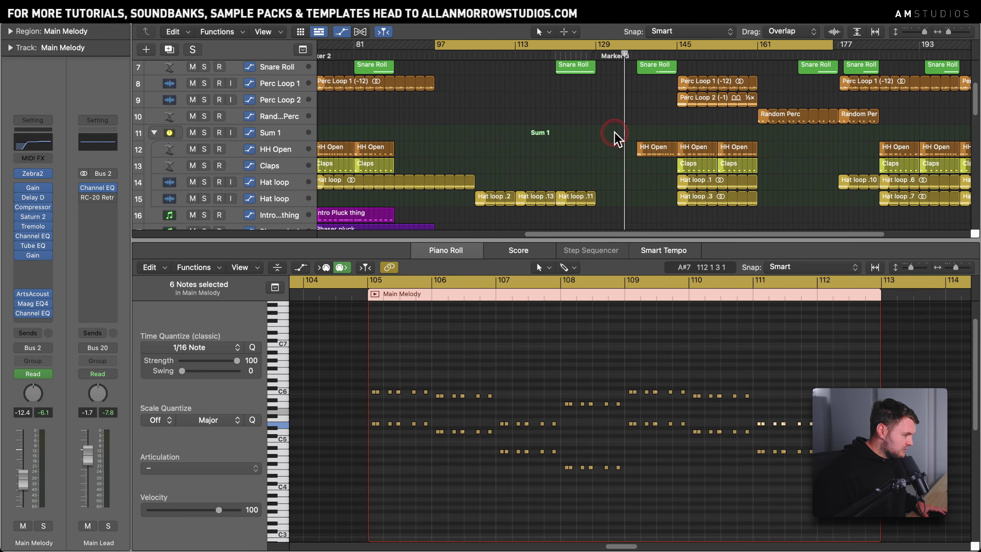
scroll(614, 135, up, 3)
click(485, 119)
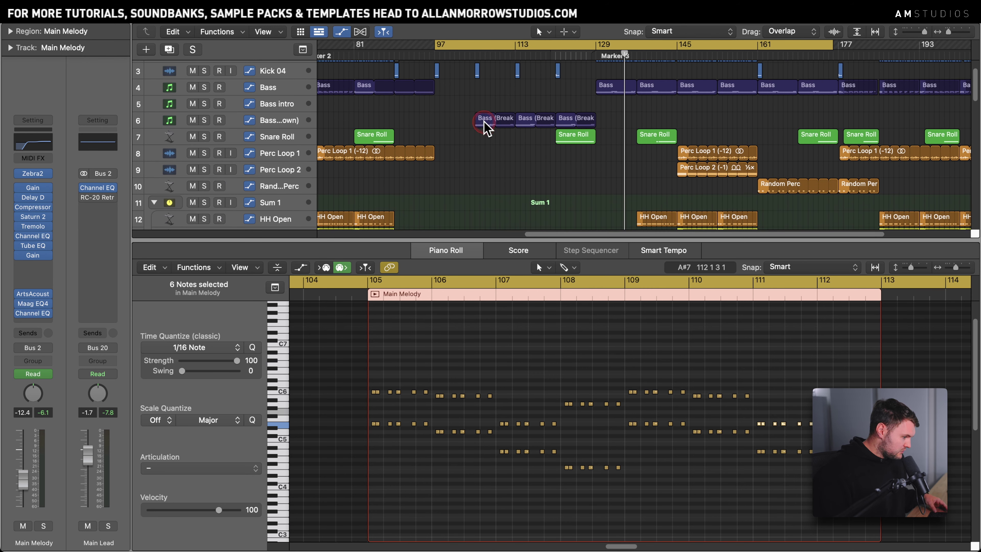
scroll(500, 420, up, 10)
click(881, 297)
drag(911, 268, 906, 268)
scroll(576, 423, down, 2)
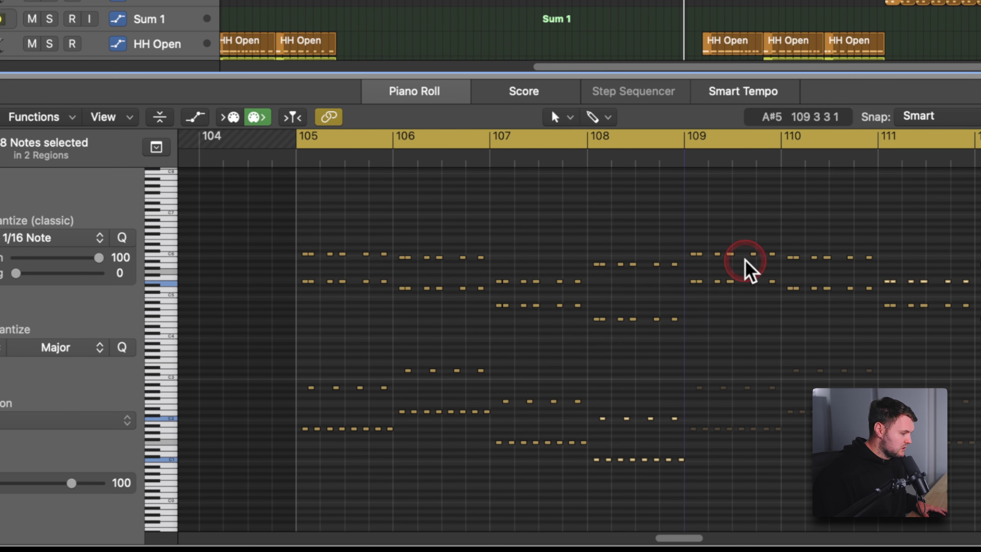
- Solo the Main Melody track and play it from bar 105
scroll(600, 30, down, 8)
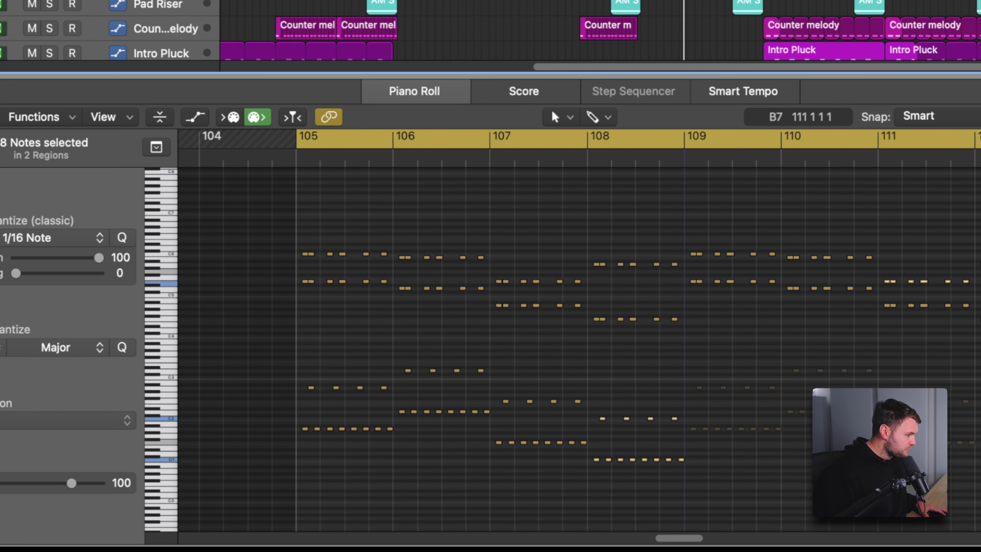
scroll(491, 31, down, 2)
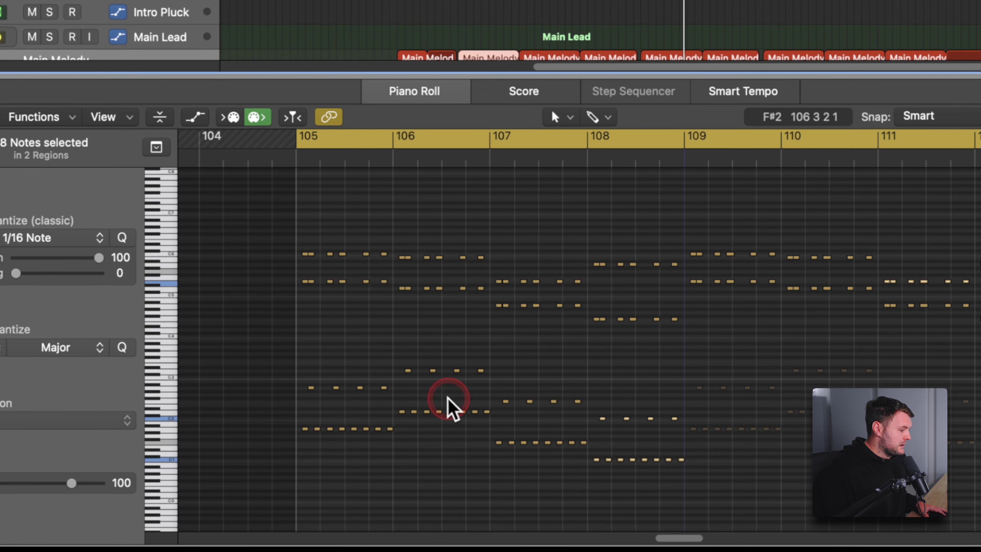
scroll(482, 31, down, 5)
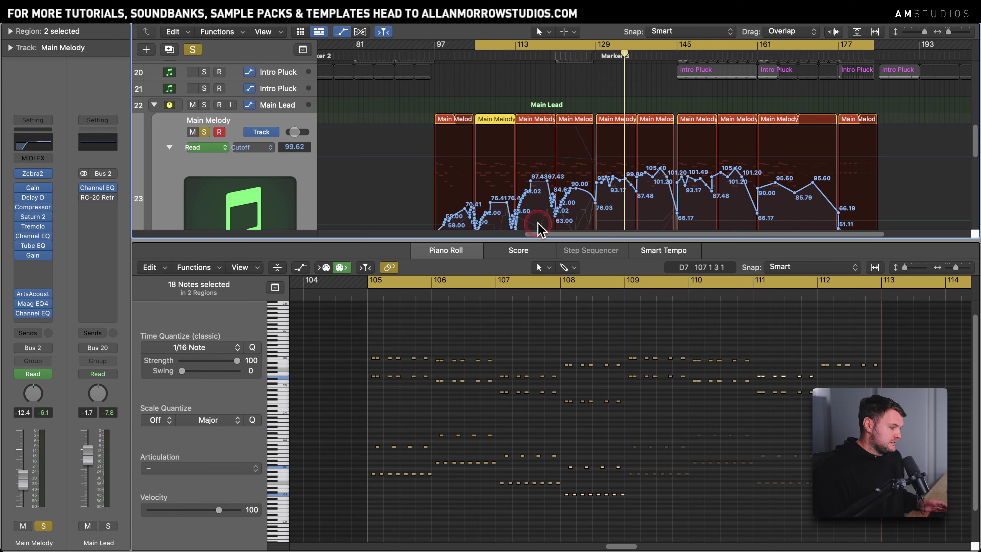
key(space)
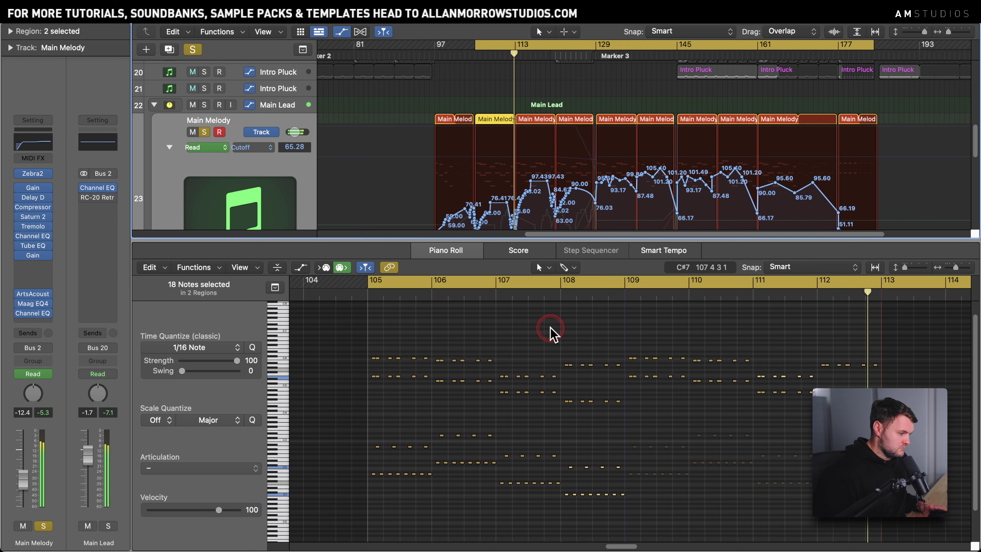
- Solo the breakdown bass track as well and play it with the Main Melody from bar 105
scroll(594, 159, up, 10)
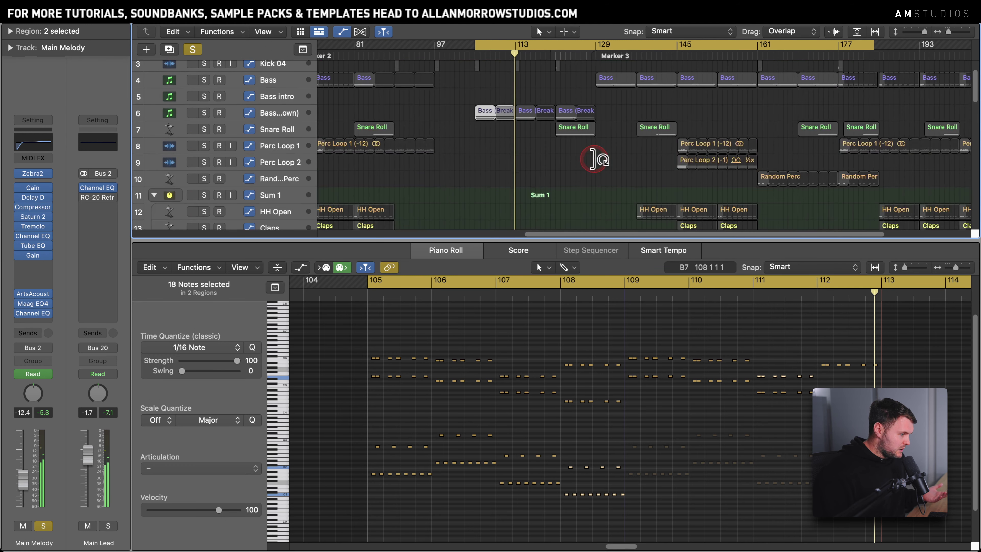
scroll(429, 130, up, 2)
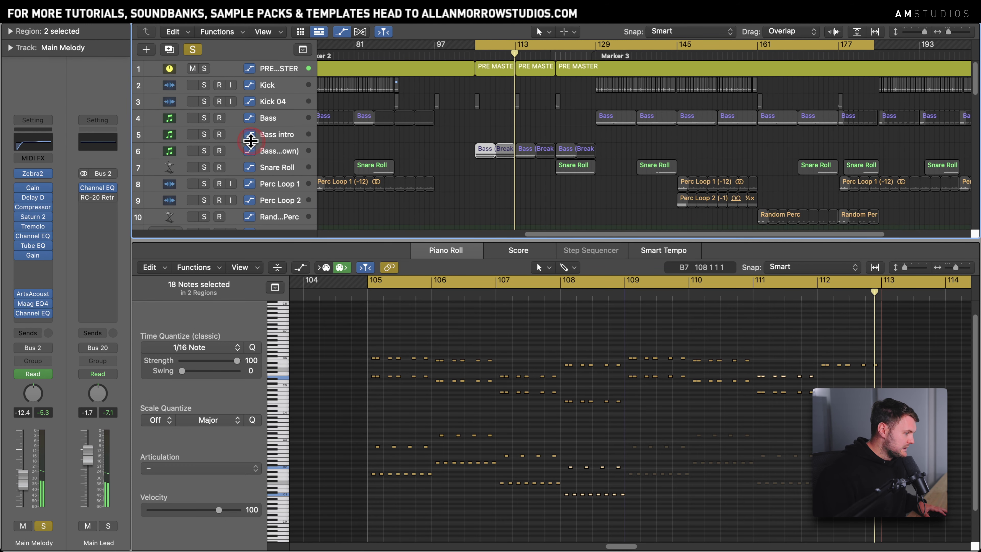
click(204, 150)
scroll(604, 153, down, 10)
key(space)
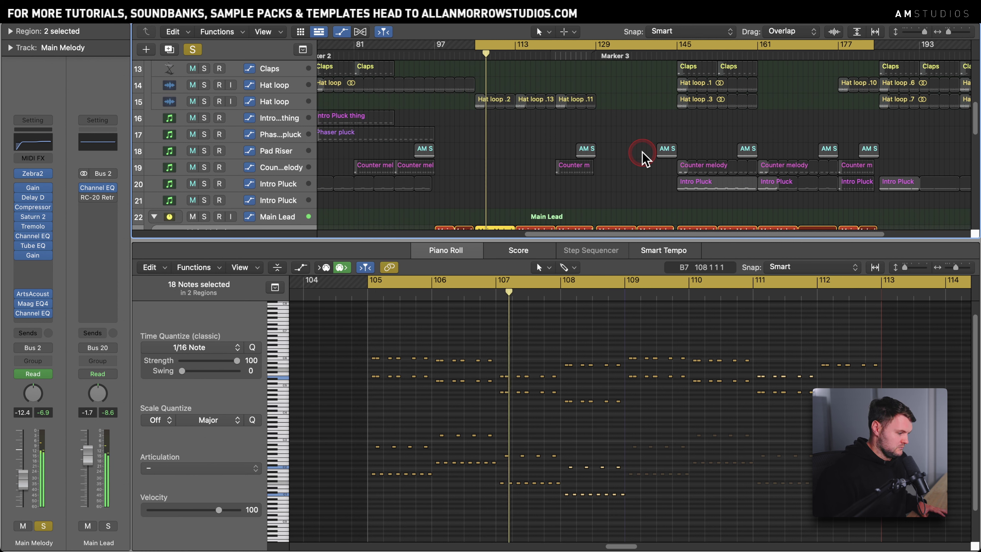
- Add the Pad track to the solo and play it with the melody and breakdown bass
scroll(642, 156, down, 3)
scroll(642, 156, down, 3)
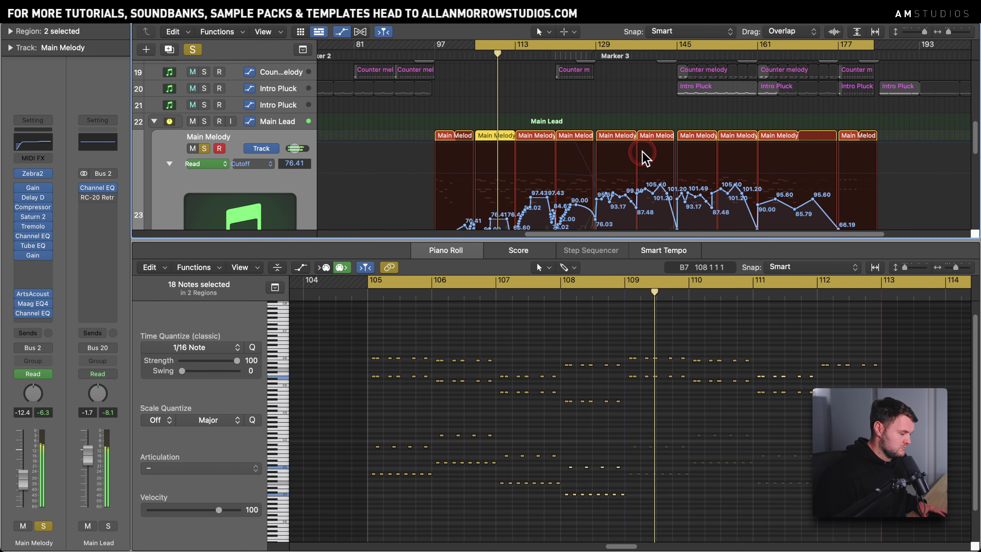
scroll(643, 153, down, 4)
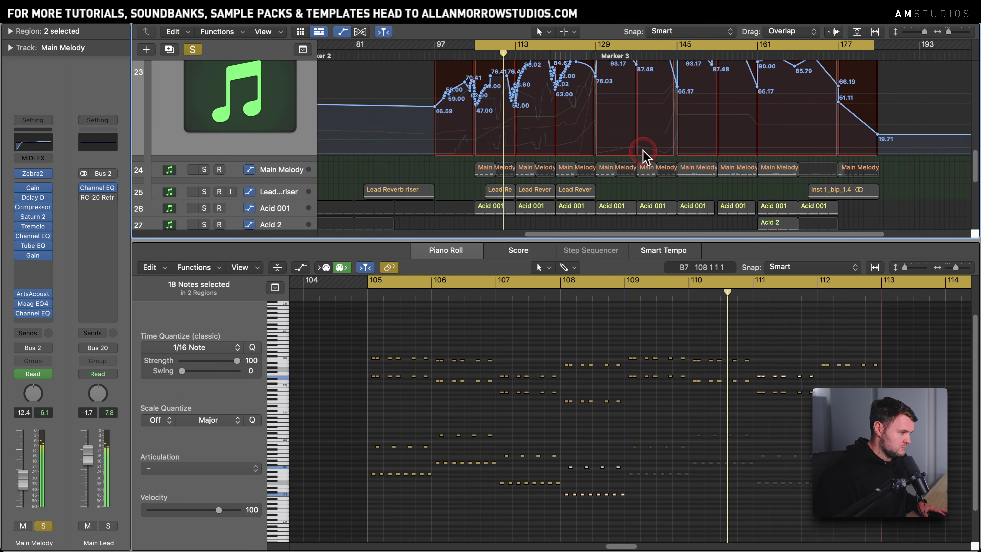
scroll(571, 158, down, 1)
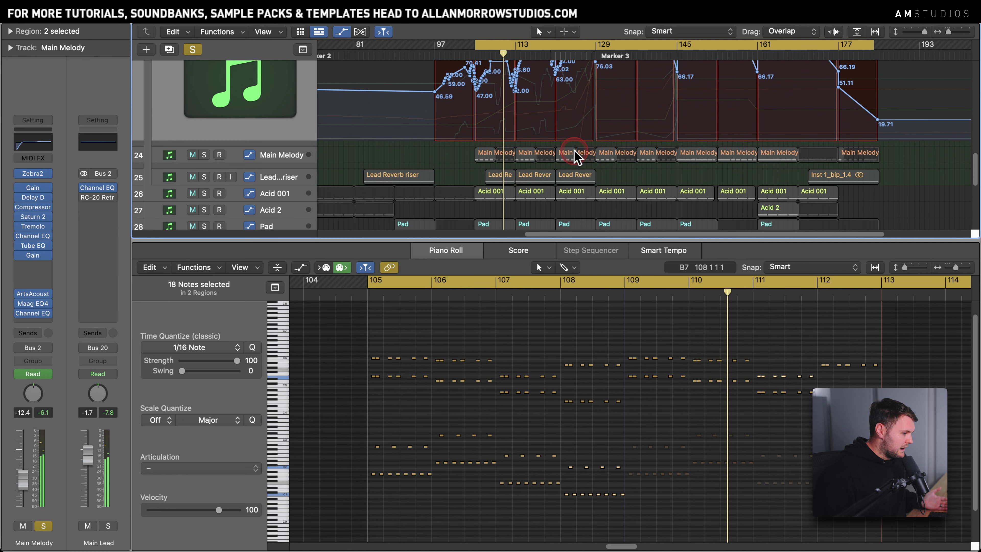
click(205, 218)
scroll(580, 178, up, 2)
key(space)
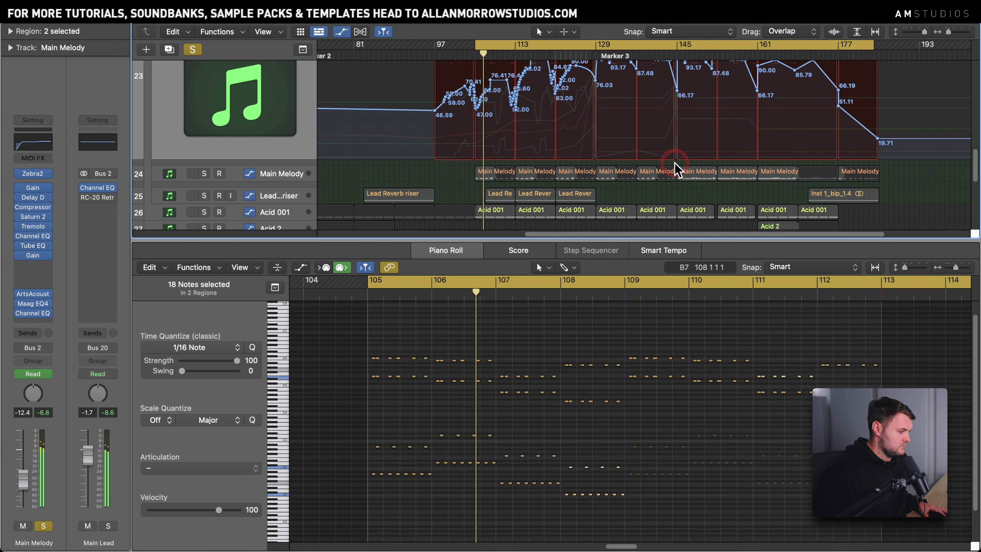
- Select the Pad track and examine its chord notes and Cutoff automation during playback
scroll(674, 163, down, 2)
click(276, 208)
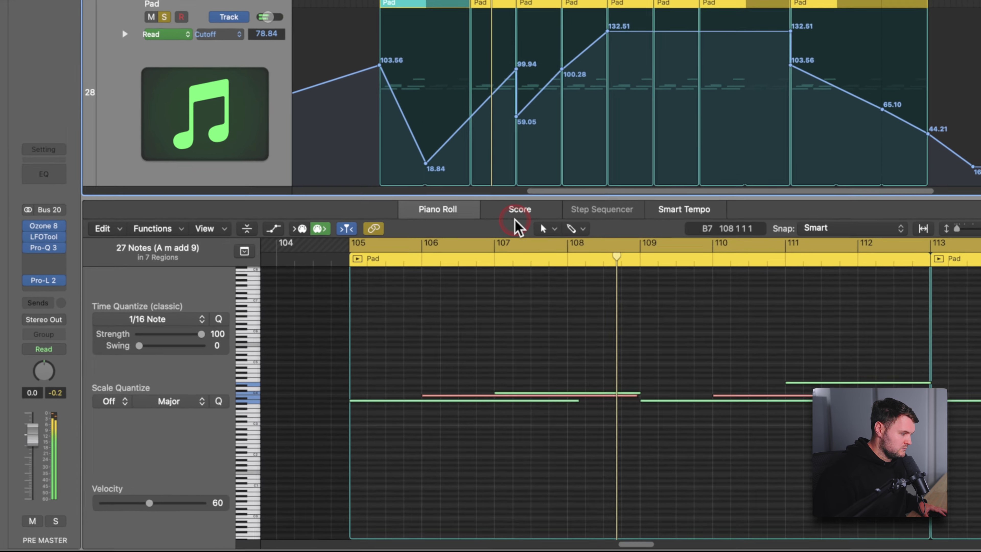
click(514, 255)
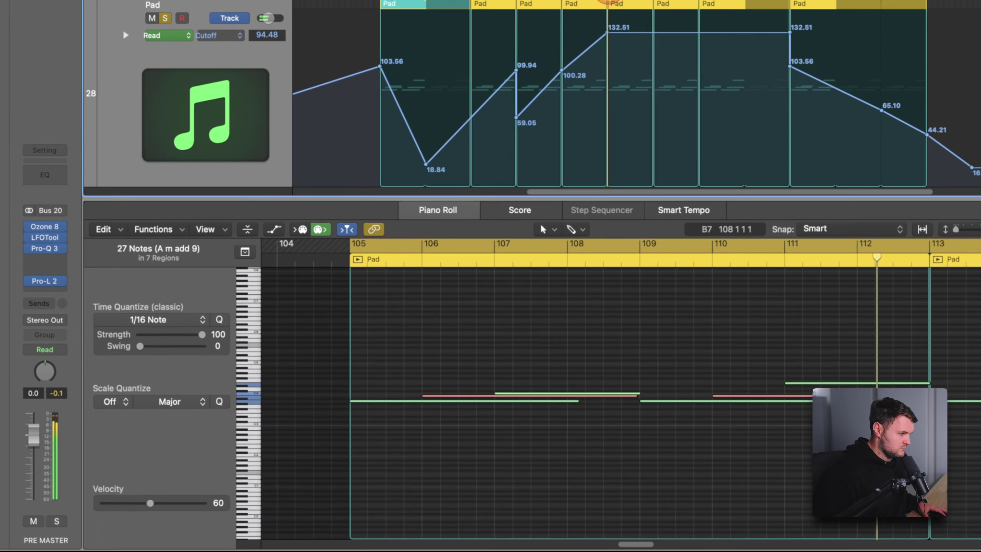
click(772, 163)
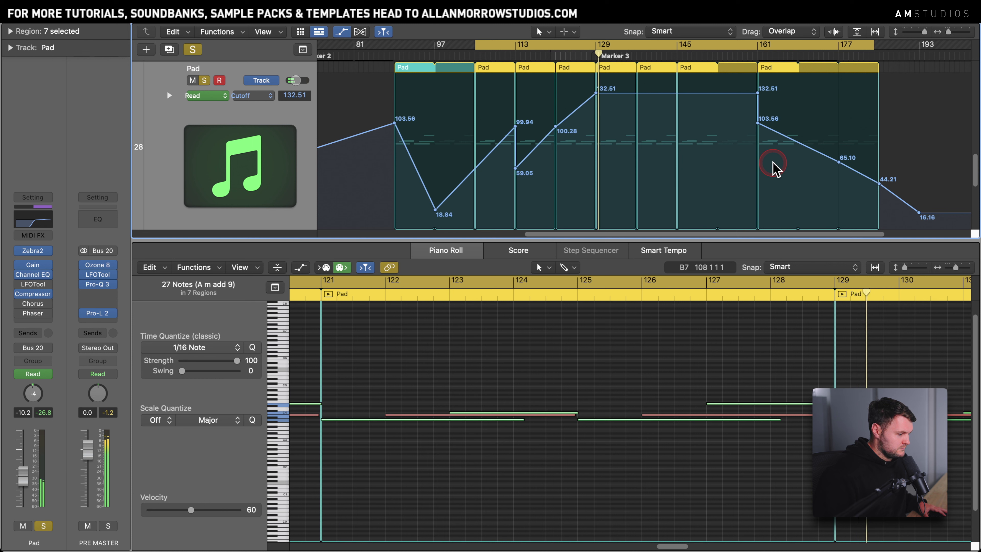
click(721, 162)
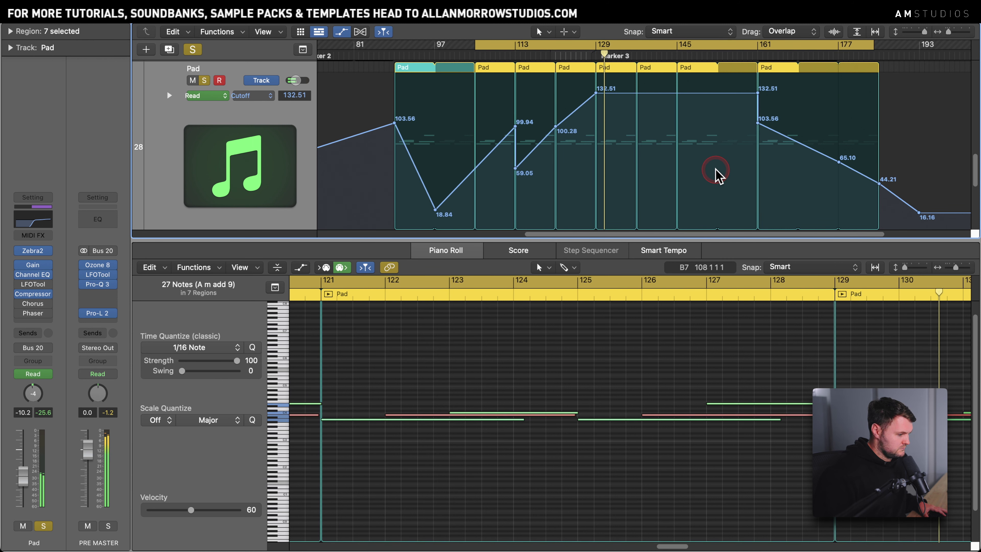
- Add the main Bass track to the soloed tracks
scroll(713, 174, up, 5)
click(707, 173)
scroll(679, 172, up, 10)
click(649, 169)
scroll(650, 169, up, 5)
click(632, 116)
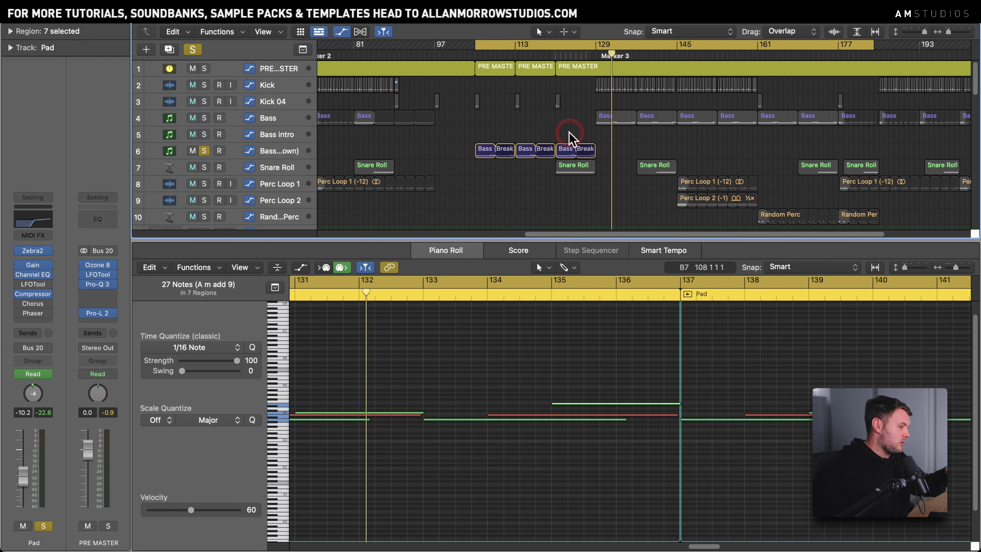
click(204, 117)
click(730, 123)
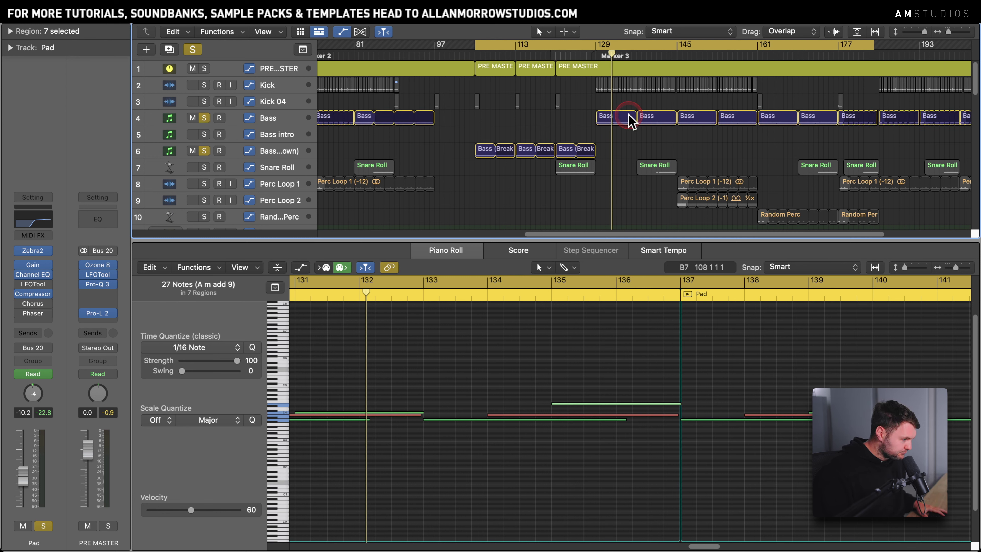
- Play the soloed tracks from bar 129 and return to the Main Melody tracks in the arrangement
click(609, 50)
click(720, 199)
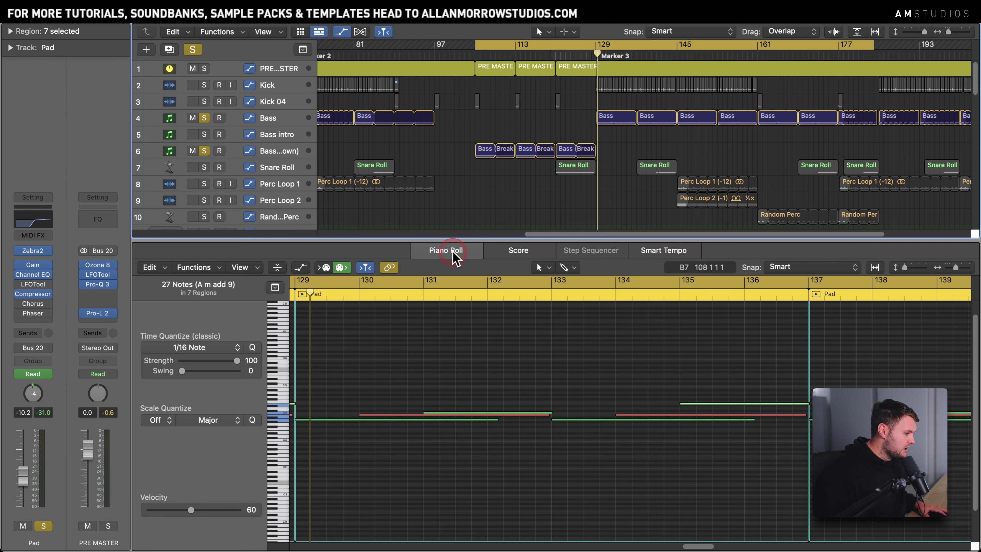
scroll(656, 175, down, 10)
click(659, 179)
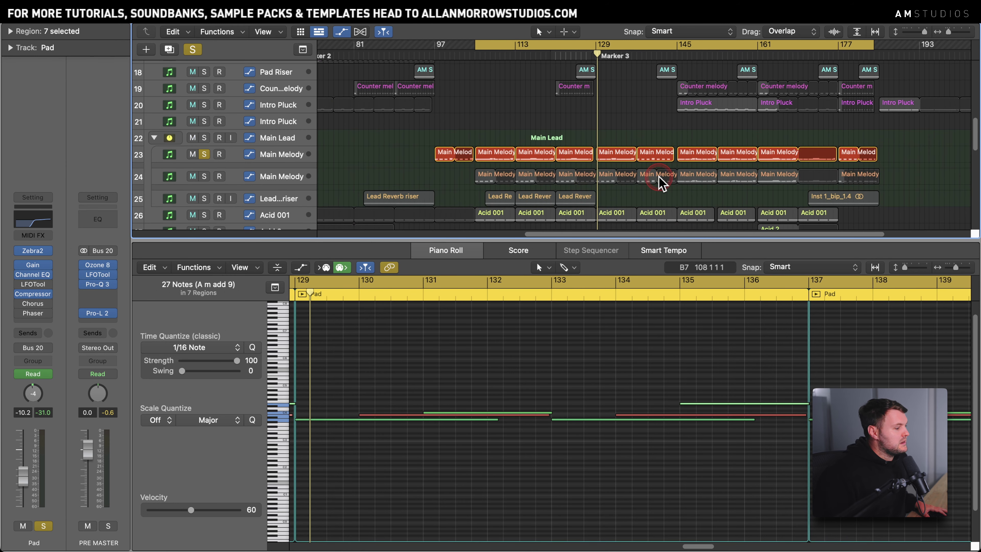
- Examine and compare the notes of the Main Melody regions from bar 97 through bar 129 in the Piano Roll
click(619, 154)
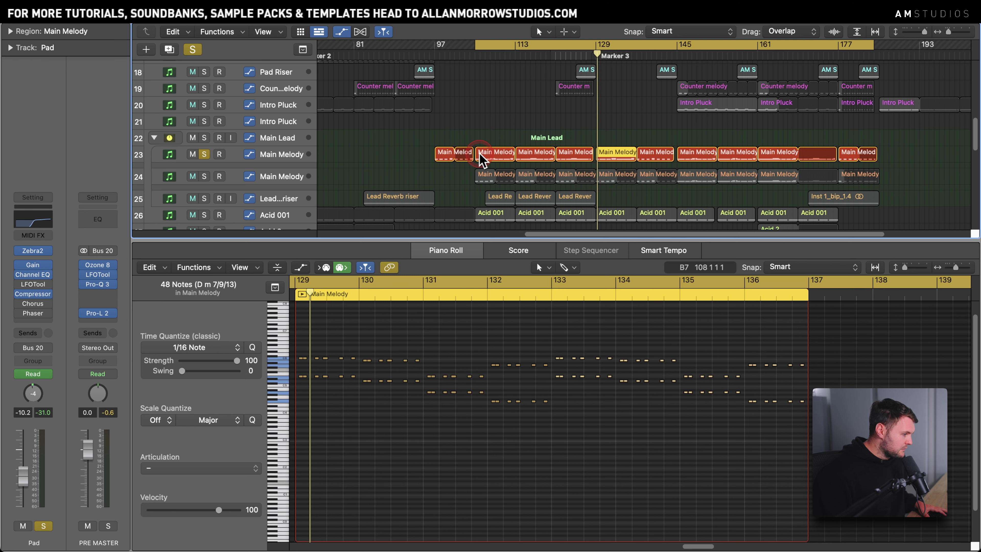
click(444, 159)
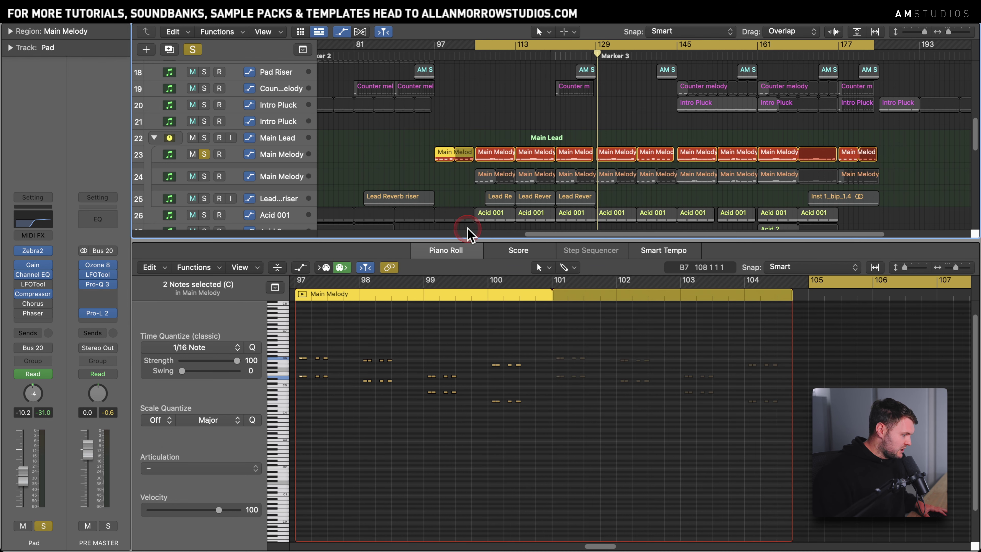
click(495, 158)
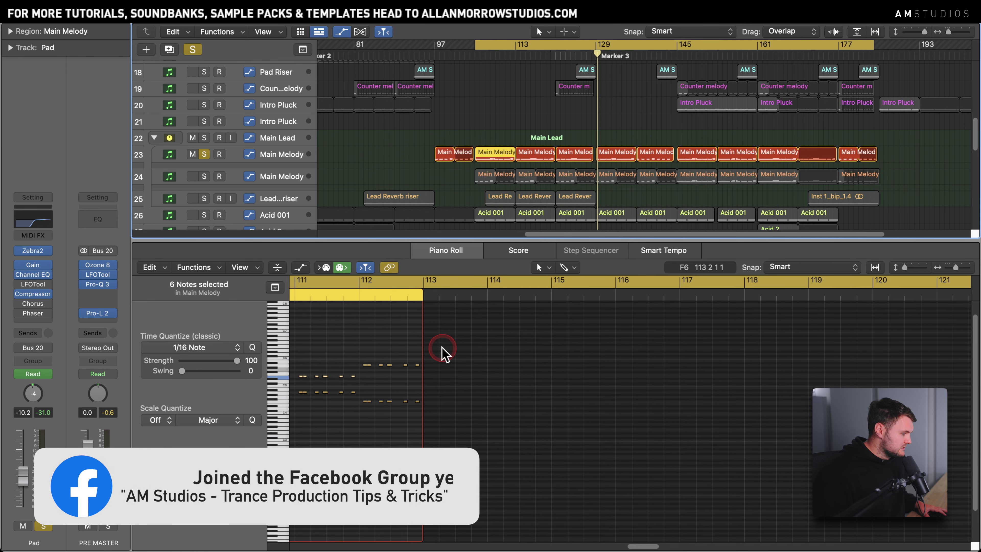
click(532, 153)
scroll(541, 363, left, 3)
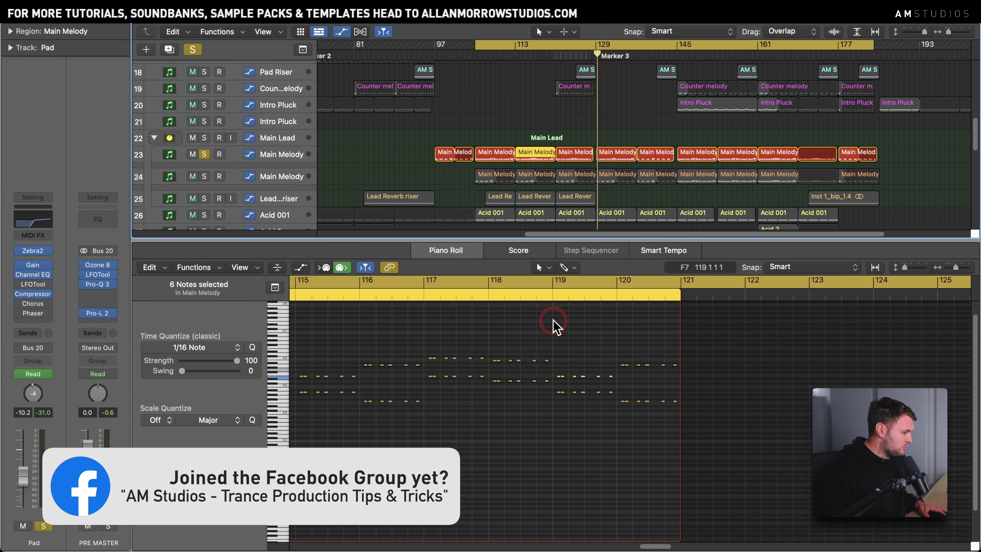
click(566, 162)
click(603, 158)
scroll(580, 418, left, 6)
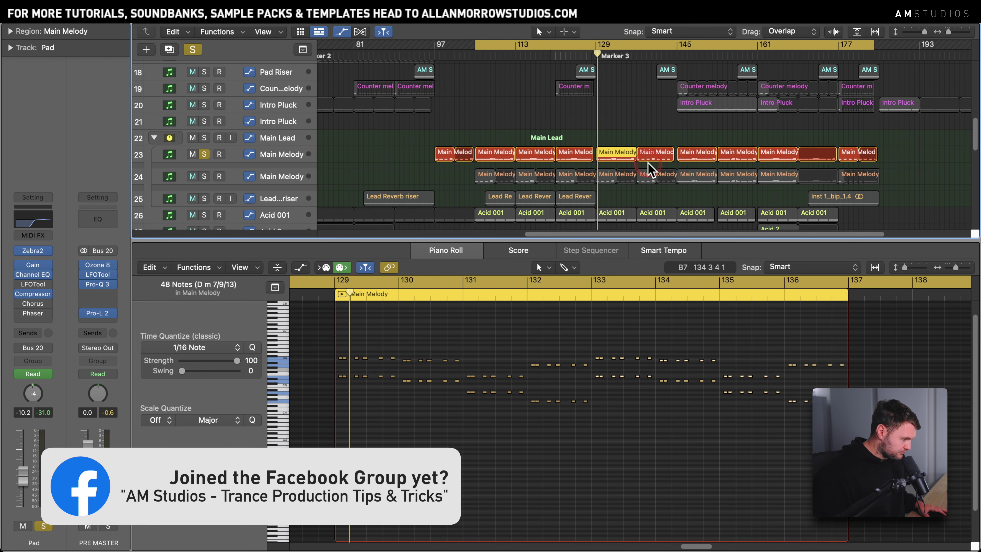
click(570, 155)
click(645, 144)
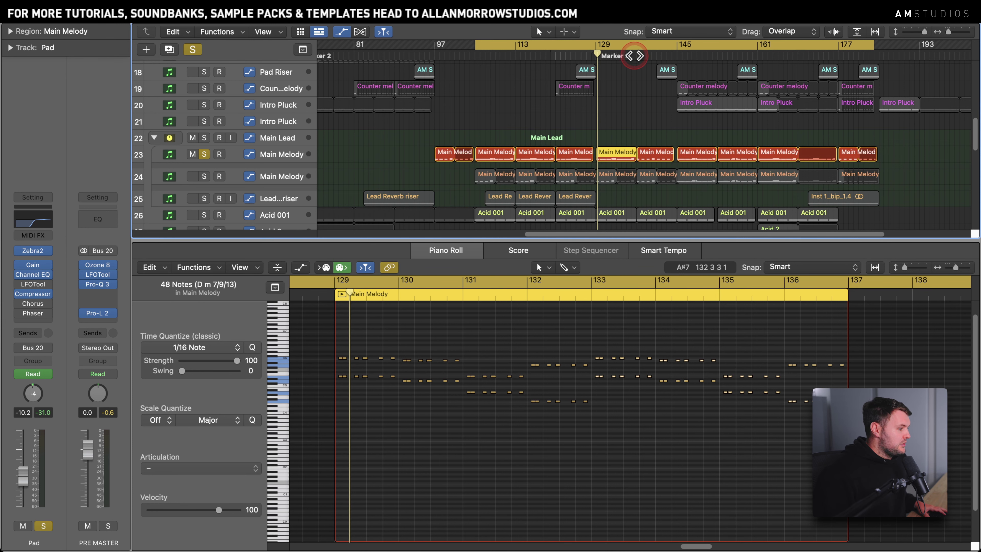
- Clear all solos and play the full arrangement from about bar 135 with the bar 137 Main Melody region's notes displayed
click(642, 109)
click(653, 159)
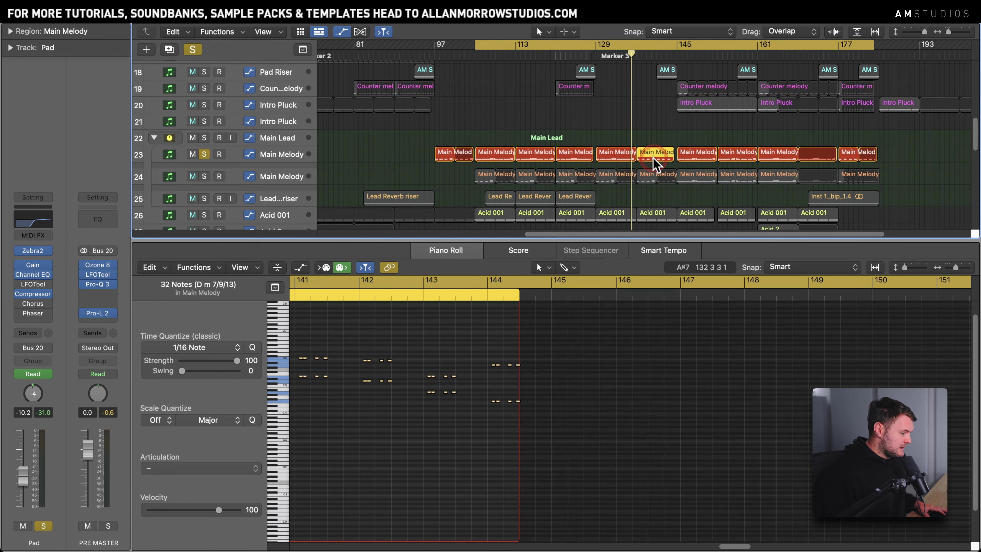
scroll(685, 159, left, 2)
click(187, 136)
click(179, 49)
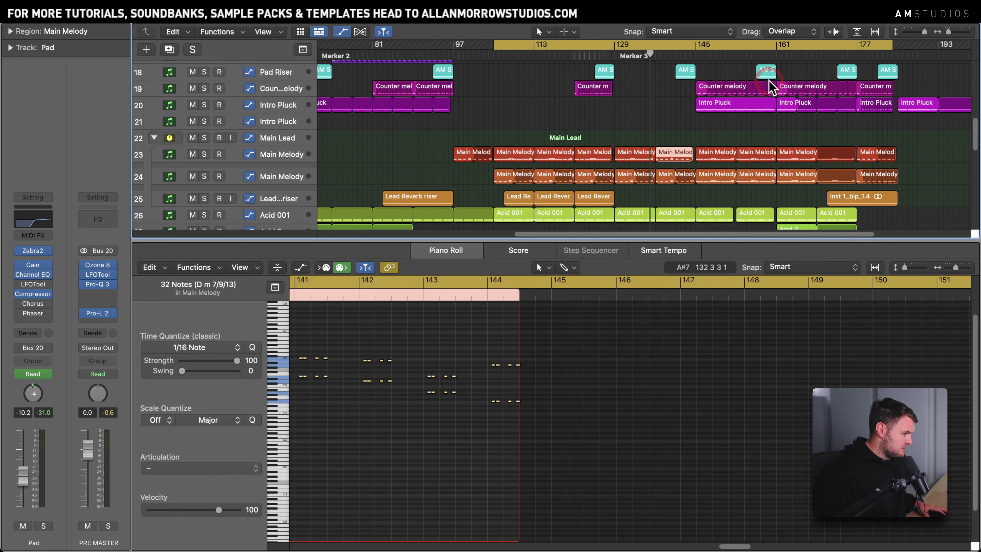
key(space)
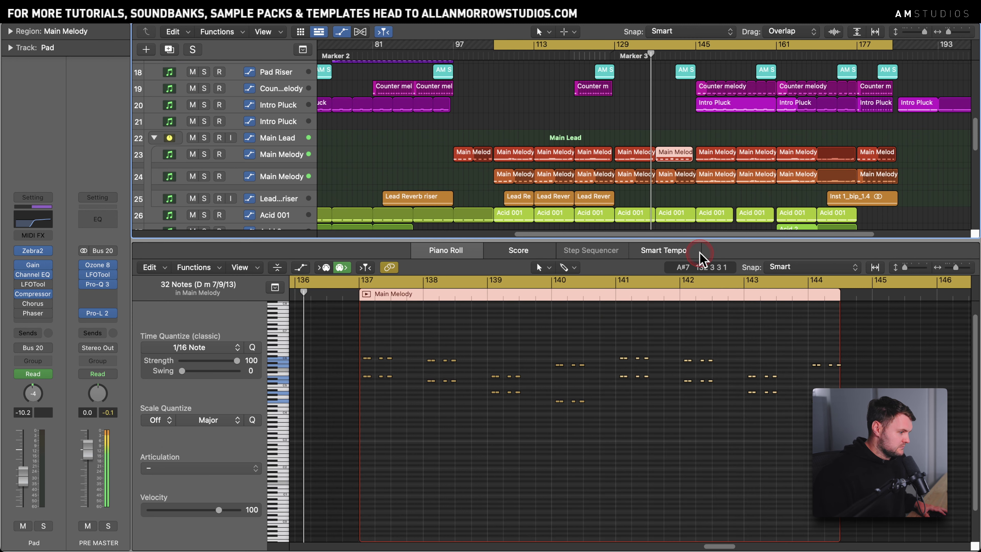
click(659, 358)
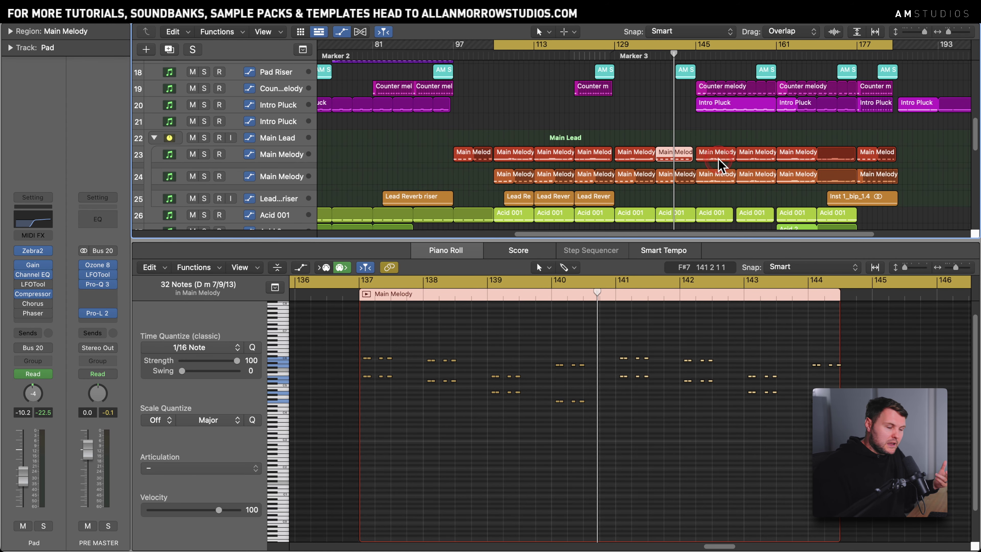
- Play the full arrangement from bar 129 while viewing the notes of the Main Melody regions at bars 129 and 137 together
click(615, 53)
key(space)
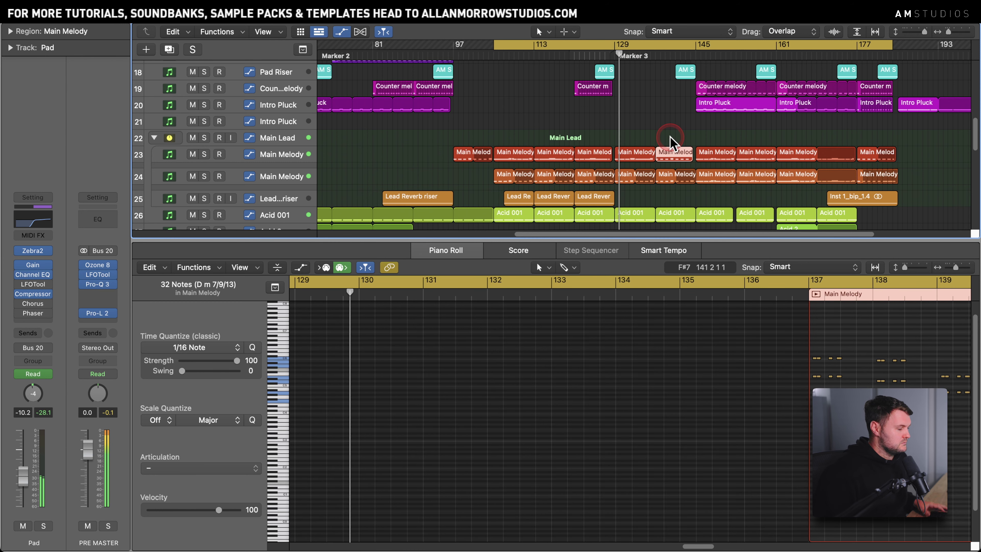
drag(637, 133, 674, 154)
drag(955, 268, 952, 268)
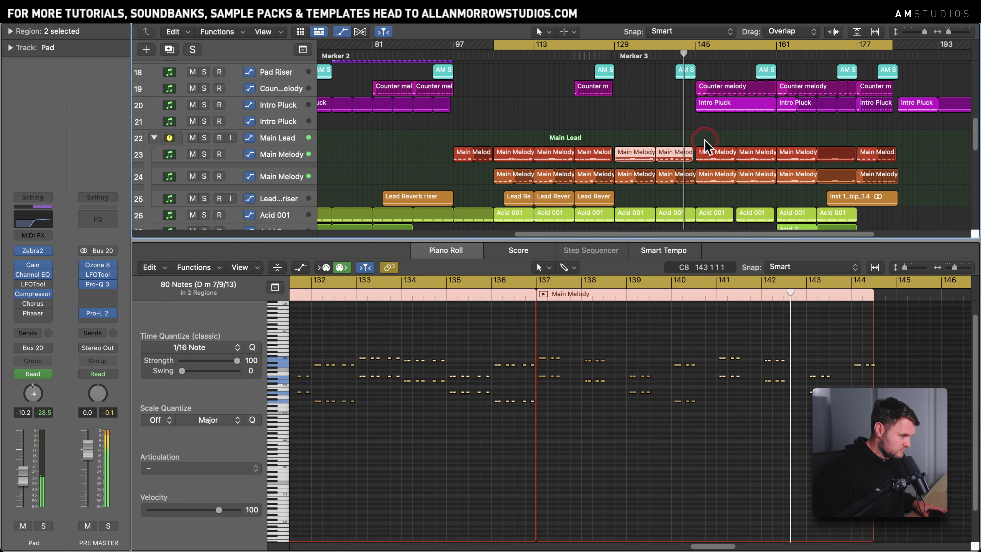
- Compare the Main Melody regions at bars 137 and 145 with the bar 145 Intro Pluck region, ending on the Intro Pluck notes alone
click(710, 153)
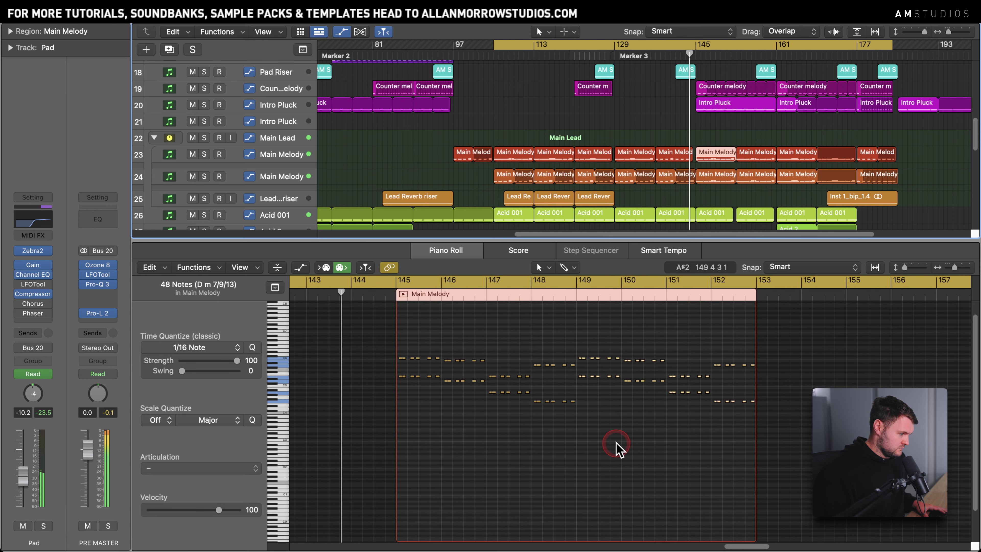
shift+click(676, 152)
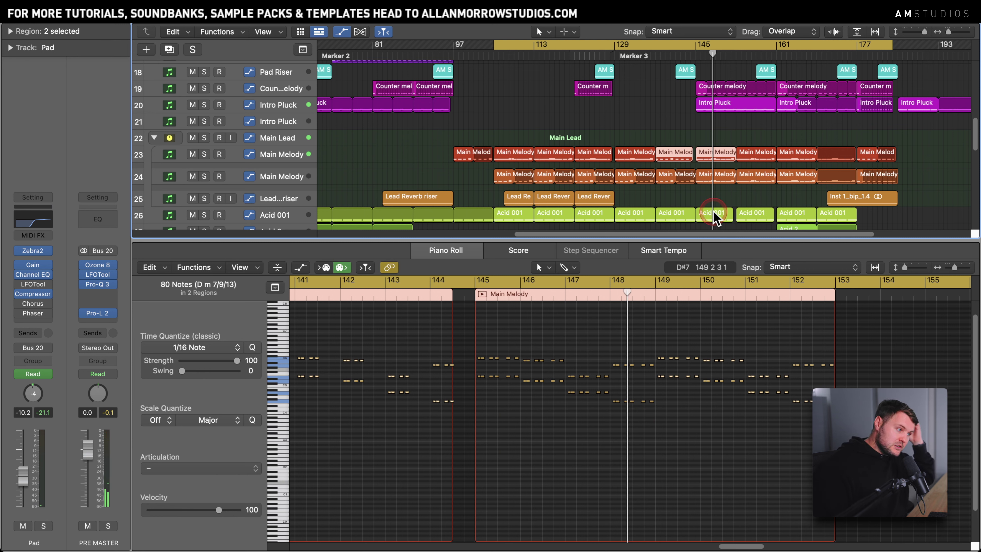
shift+click(744, 110)
click(663, 305)
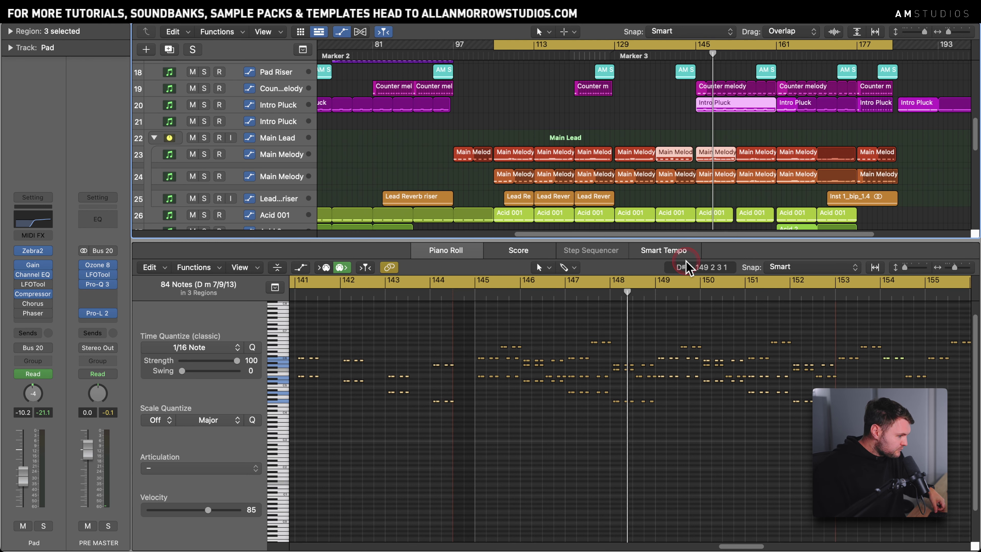
click(722, 120)
click(721, 111)
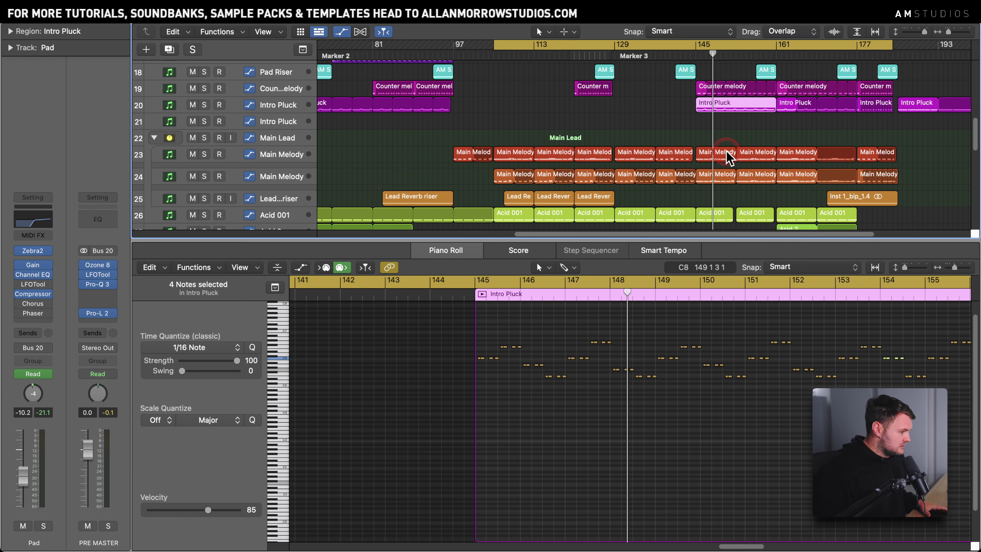
- Set the cycle range to bars 145–161 and display the notes of the Intro Pluck region at bar 65
drag(694, 46, 773, 59)
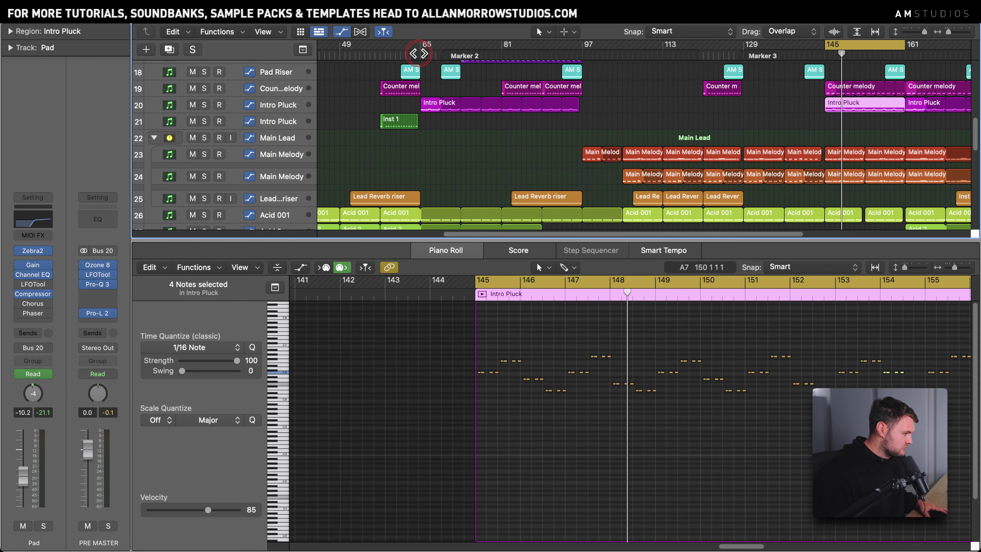
click(418, 53)
click(454, 103)
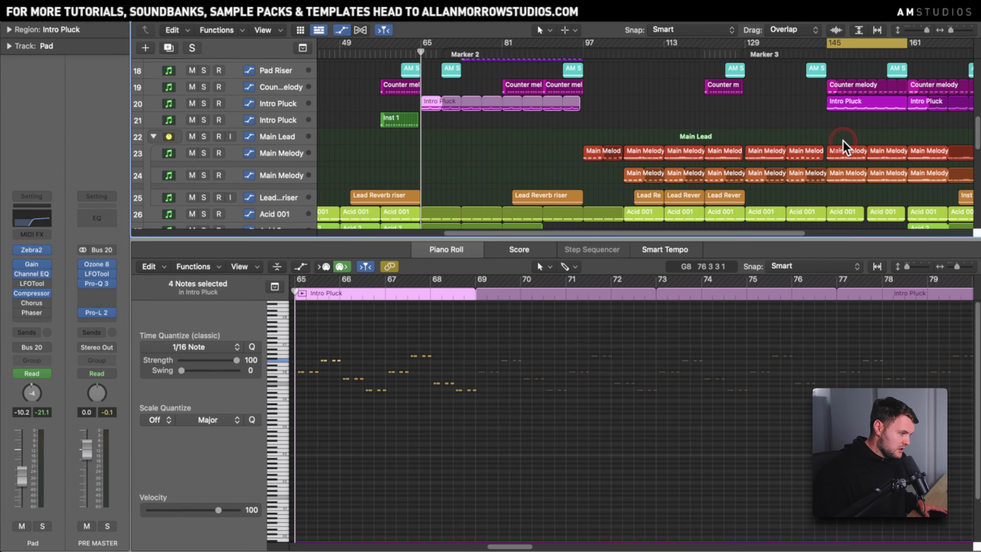
- Solo the Intro Pluck track and play it from bar 145 with that region's notes displayed
scroll(843, 143, right, 3)
scroll(843, 143, up, 1)
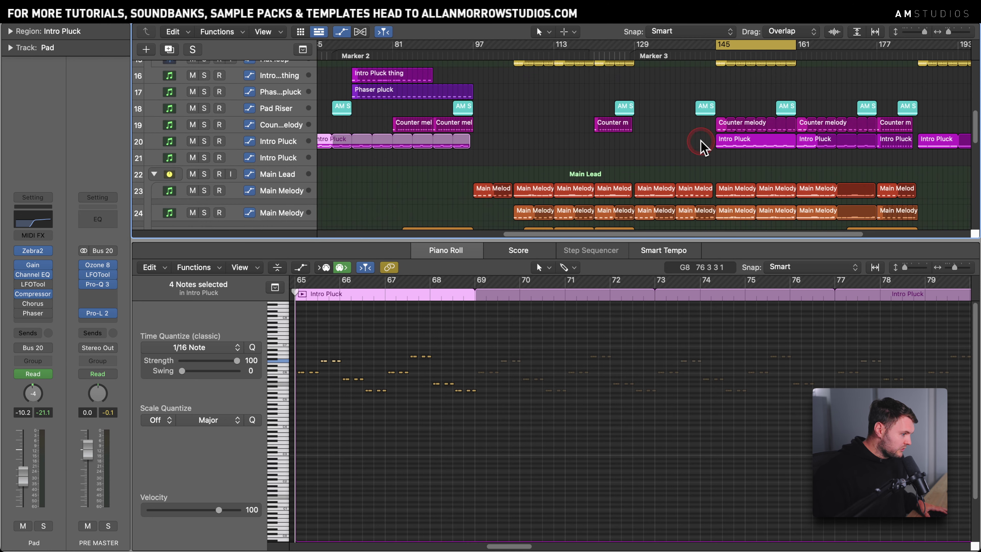
click(204, 141)
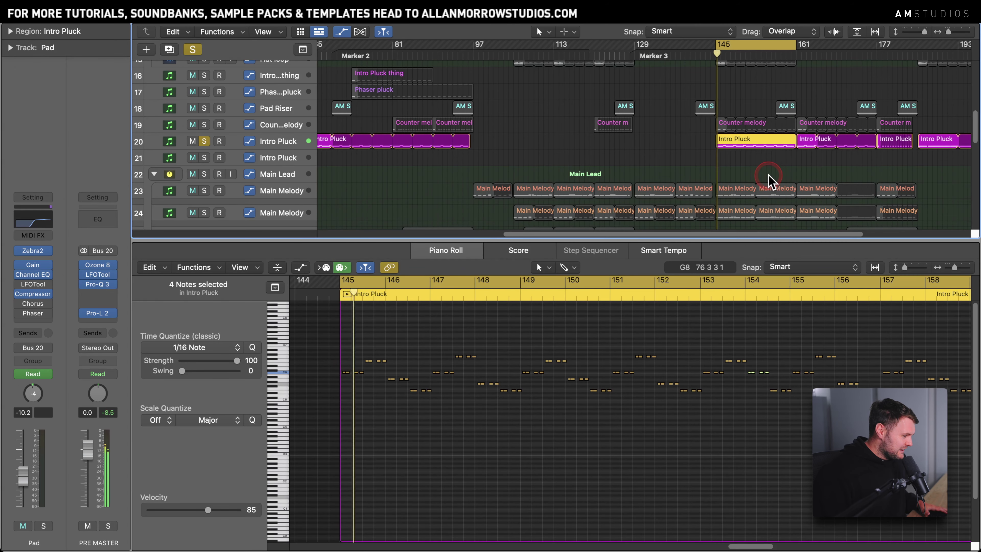
click(725, 170)
- Add the main Bass track to the solo and play its bar 145 region with both parts' notes displayed together
scroll(724, 167, up, 9)
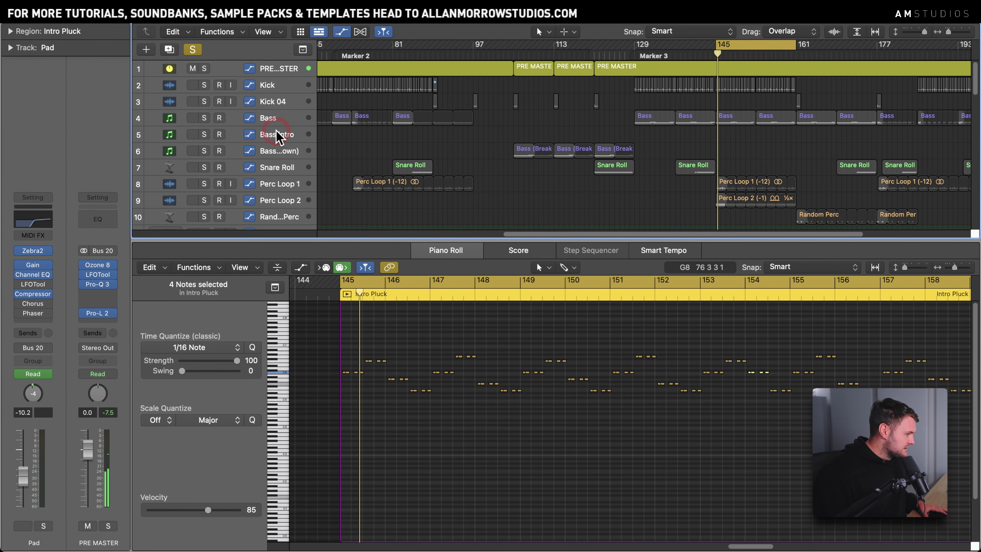
scroll(691, 146, down, 4)
scroll(690, 151, down, 4)
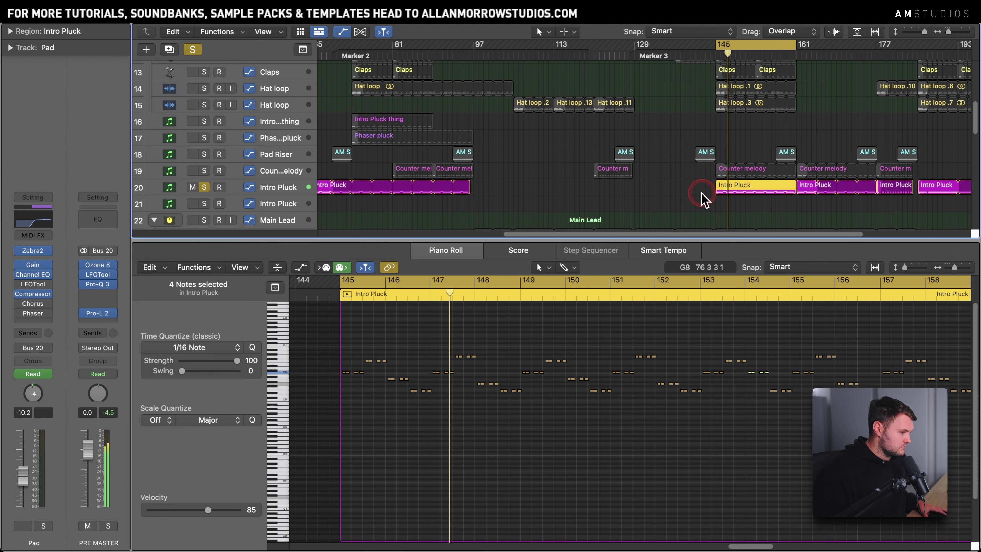
scroll(701, 197, up, 5)
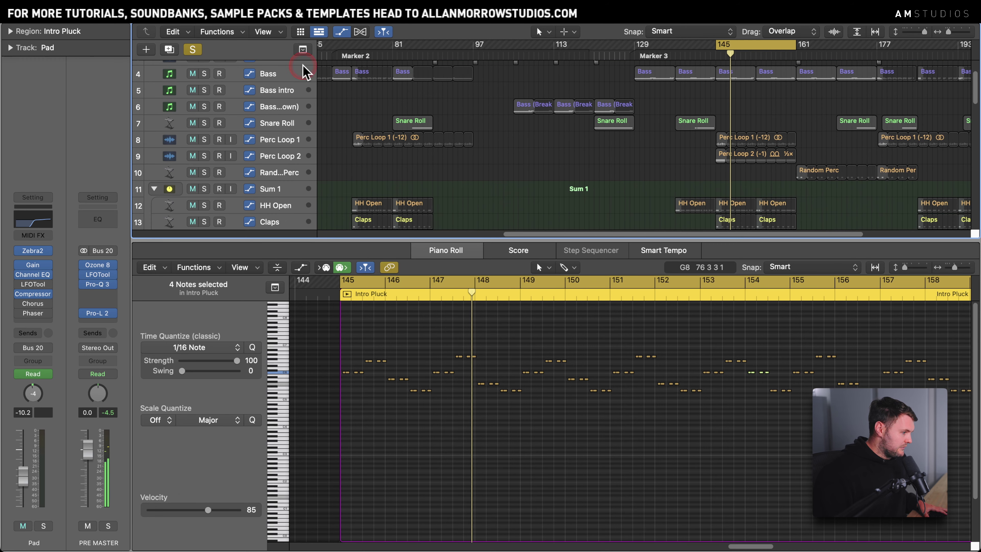
click(203, 75)
scroll(677, 146, down, 4)
scroll(735, 139, up, 6)
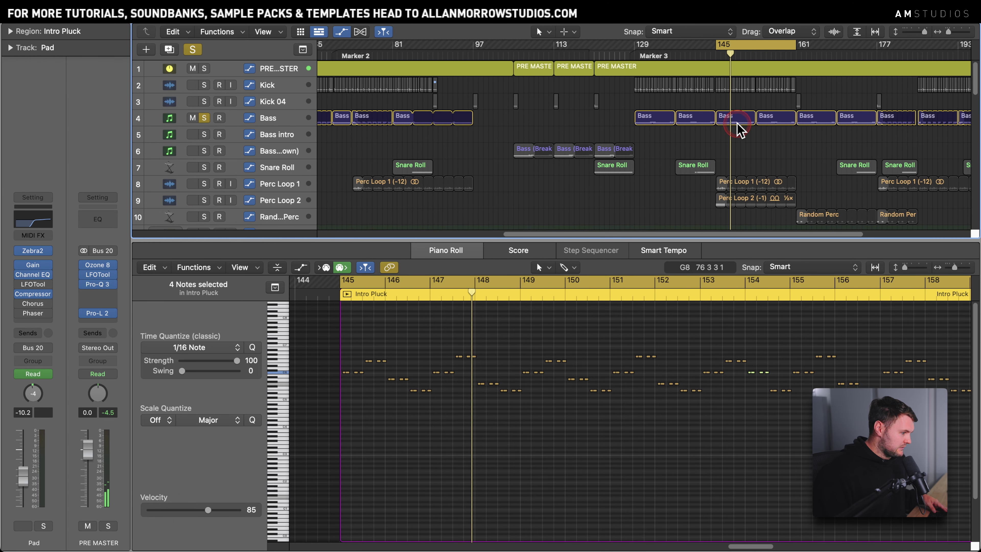
shift+click(736, 120)
key(space)
- Add the first Main Melody track to the solo and display its bar 145 notes alongside the Intro Pluck and Bass notes
scroll(751, 179, down, 8)
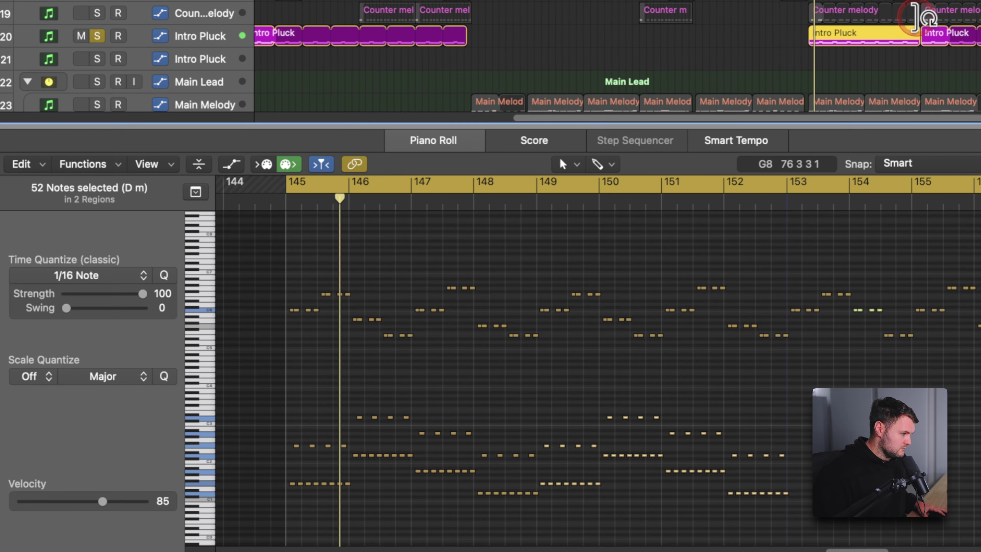
scroll(927, 16, down, 3)
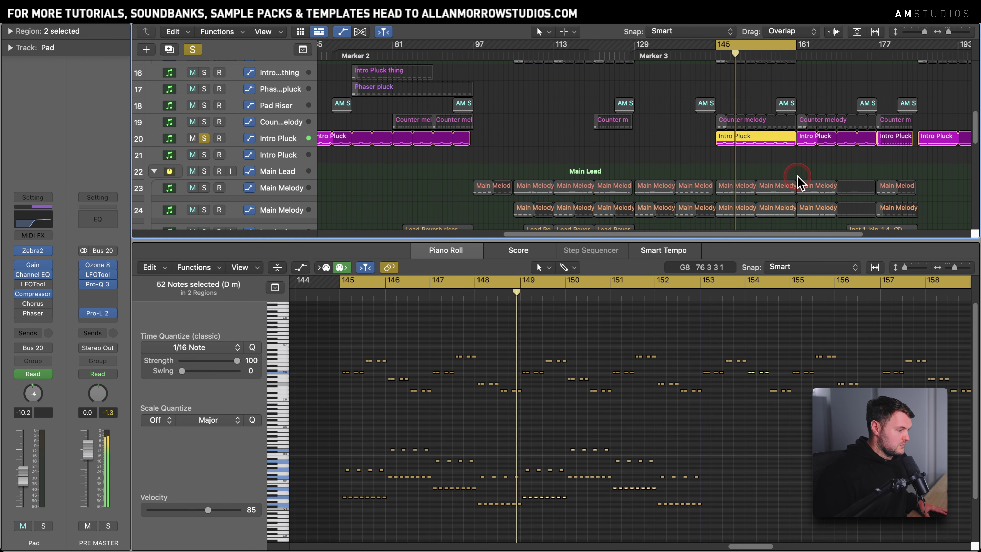
click(205, 188)
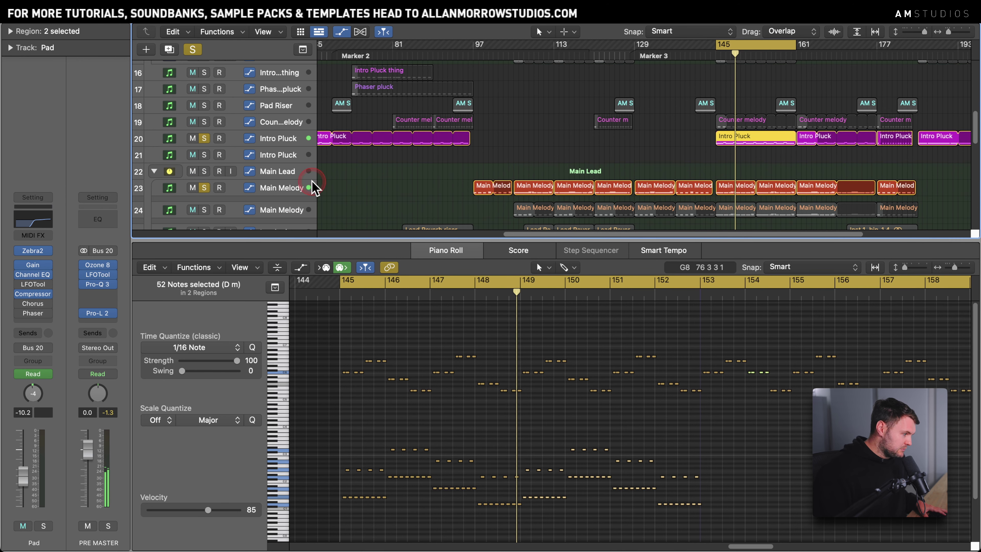
shift+click(737, 188)
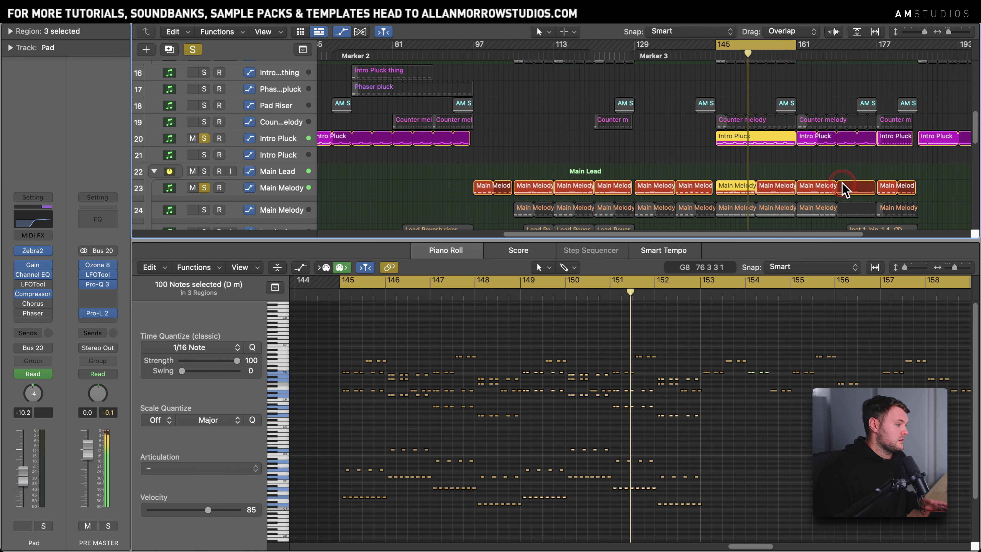
- Add the Counter melody track to the solo and view its bar 145 region's notes during playback
click(204, 122)
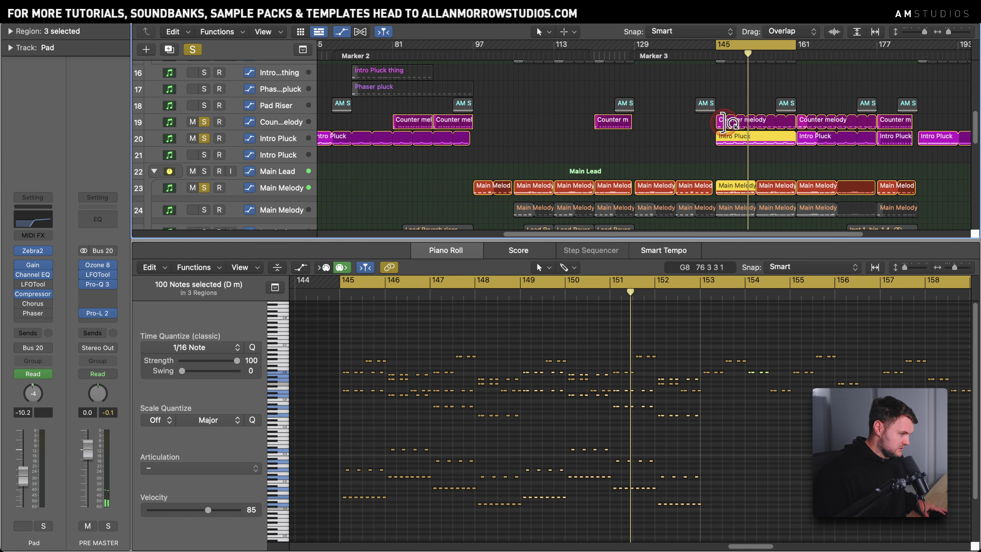
click(723, 122)
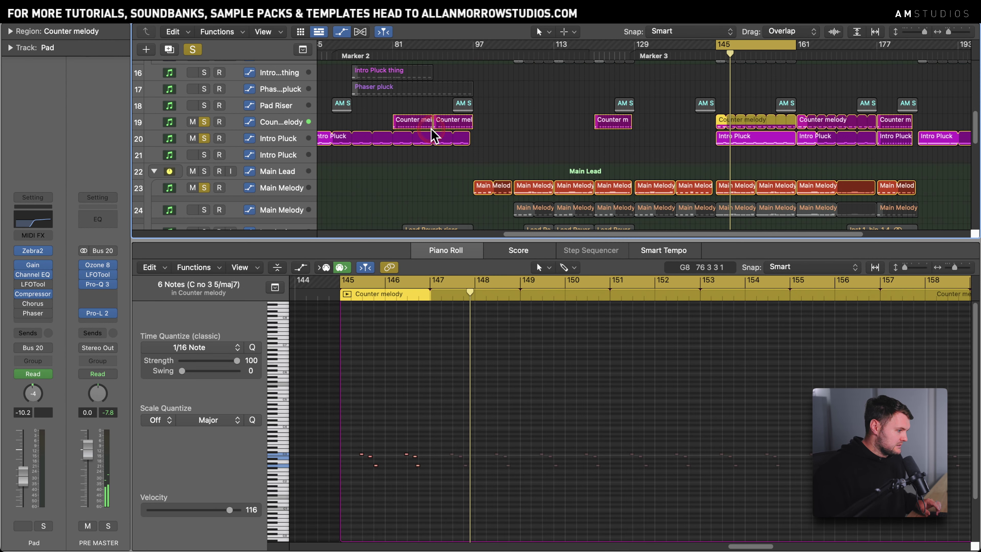
click(367, 128)
click(682, 145)
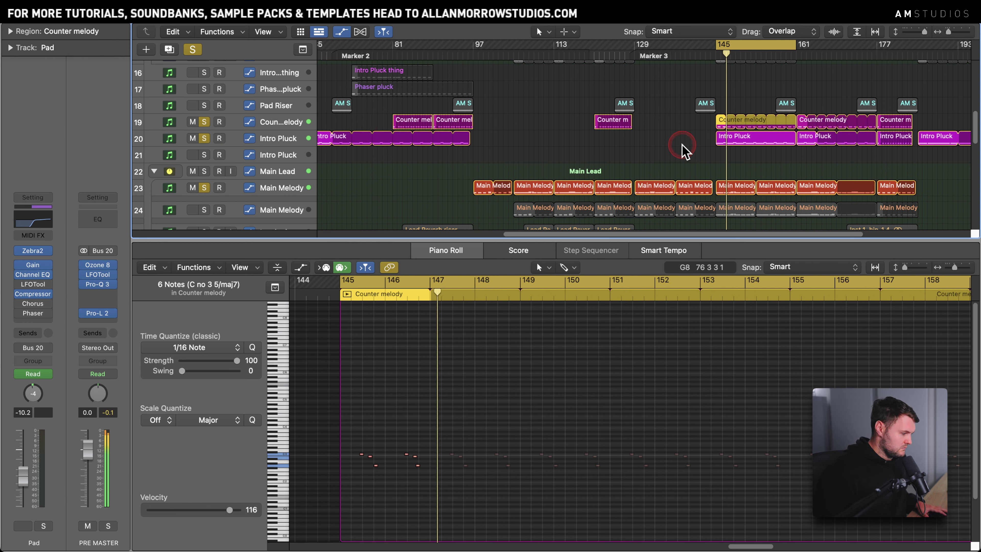
- Add the Pad track to the solo and play all soloed parts together from bar 145
scroll(801, 130, down, 6)
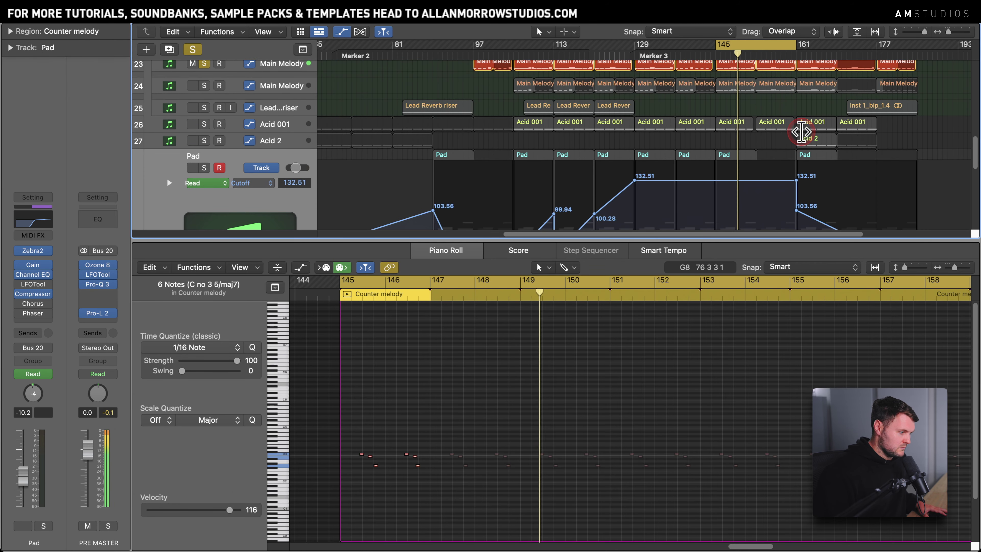
click(204, 167)
click(540, 181)
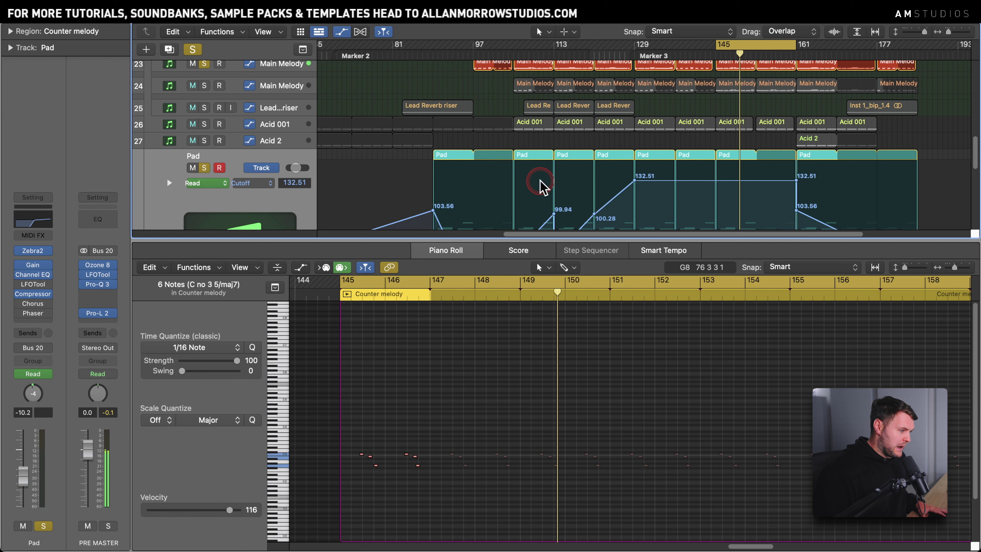
scroll(776, 134, down, 1)
click(776, 133)
key(space)
click(800, 149)
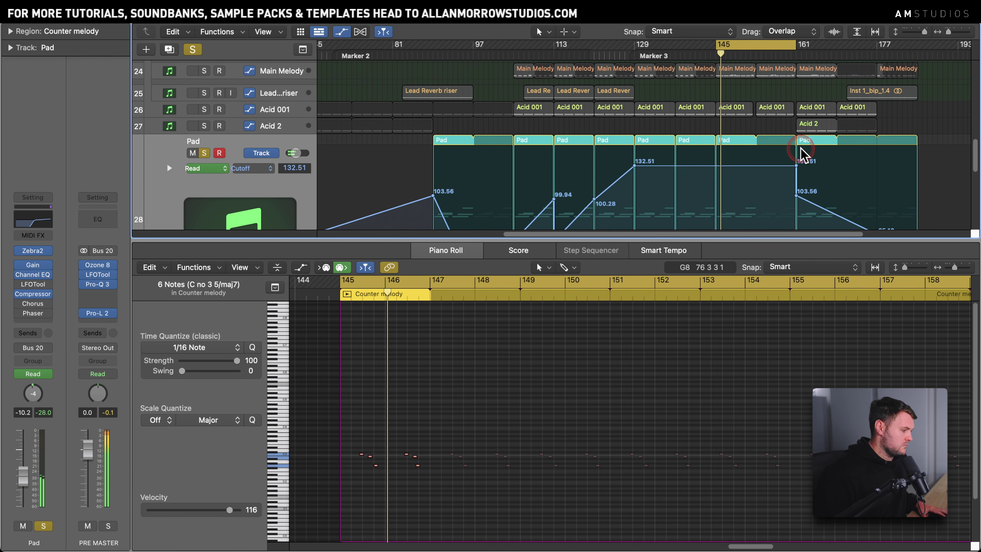
scroll(801, 155, down, 6)
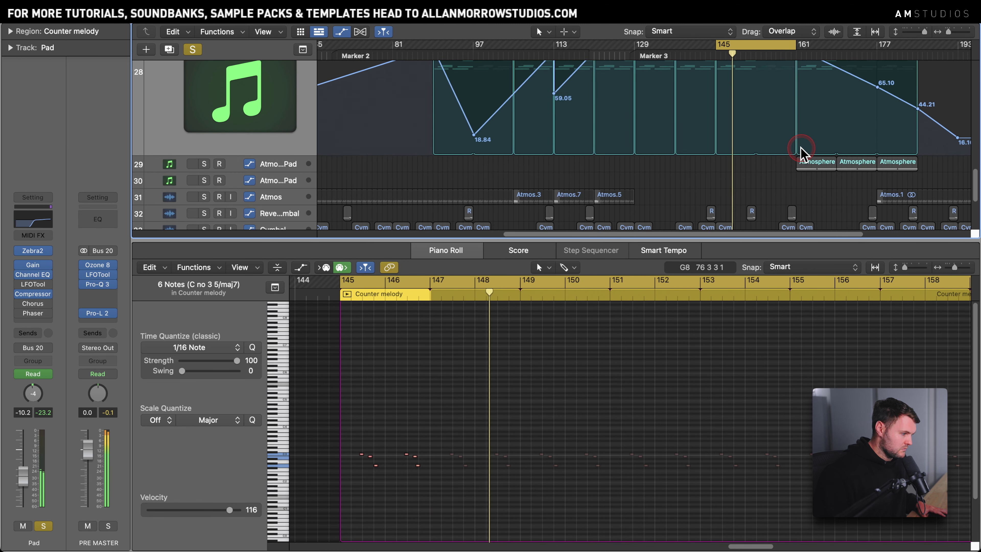
- Add the Acid 001 track to the solo and view the notes of its bar 145 regions during playback
scroll(800, 151, up, 5)
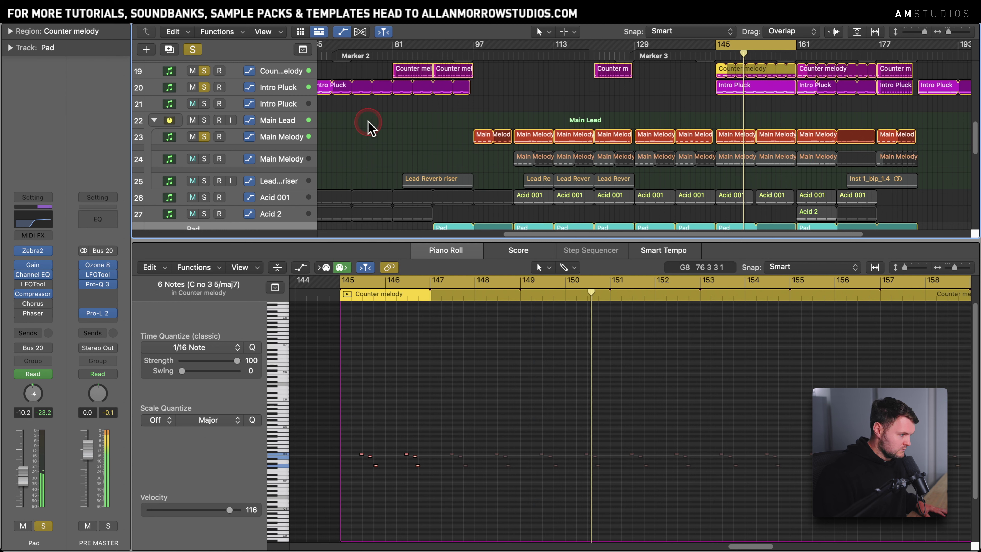
click(204, 197)
click(666, 171)
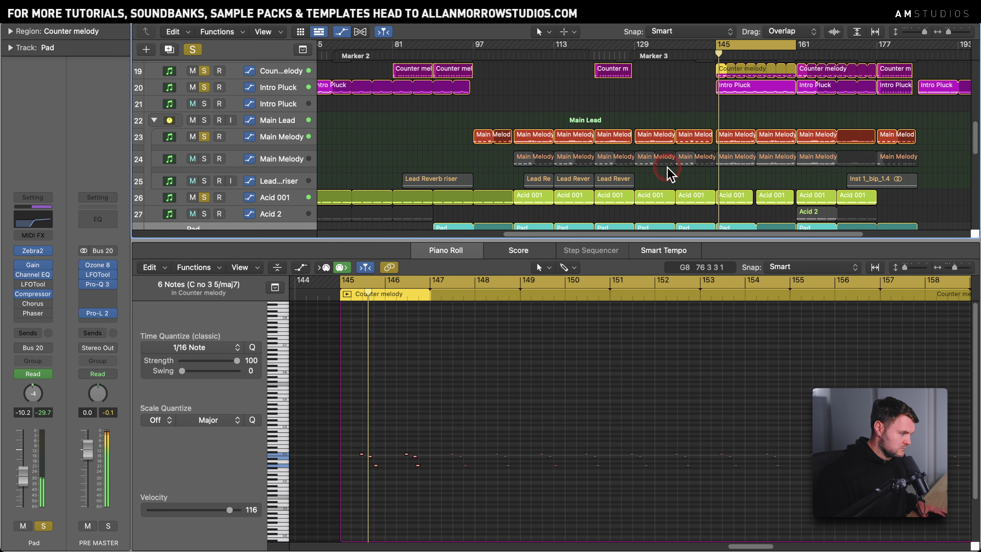
click(286, 195)
click(648, 184)
scroll(755, 110, up, 2)
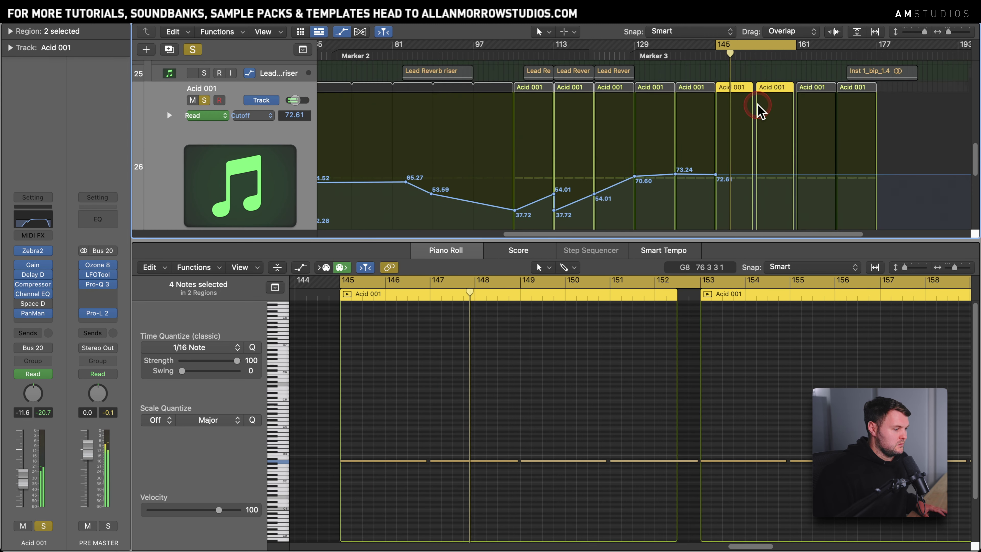
click(755, 110)
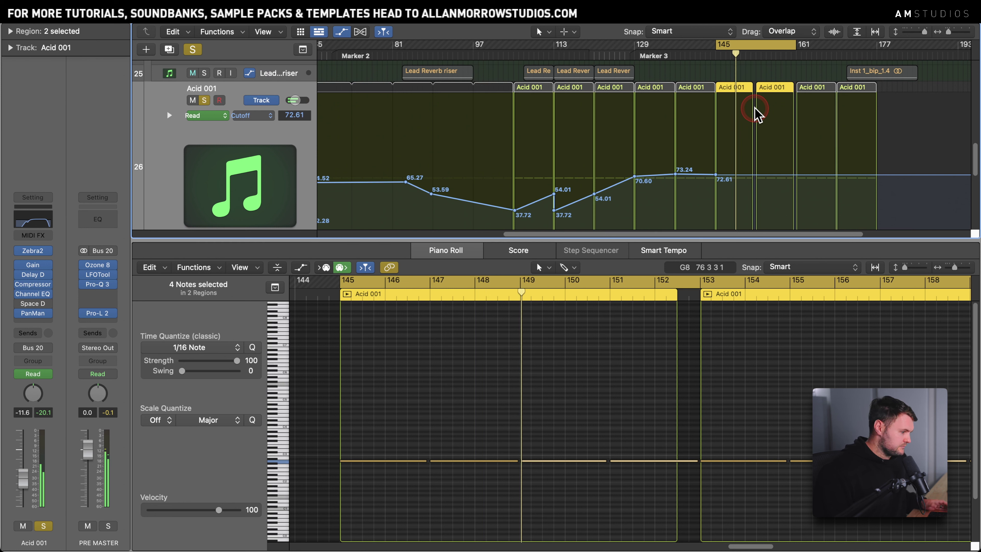
- Clear all track solos, hide the Piano Roll and play the full mix from bar 145
click(193, 50)
click(463, 200)
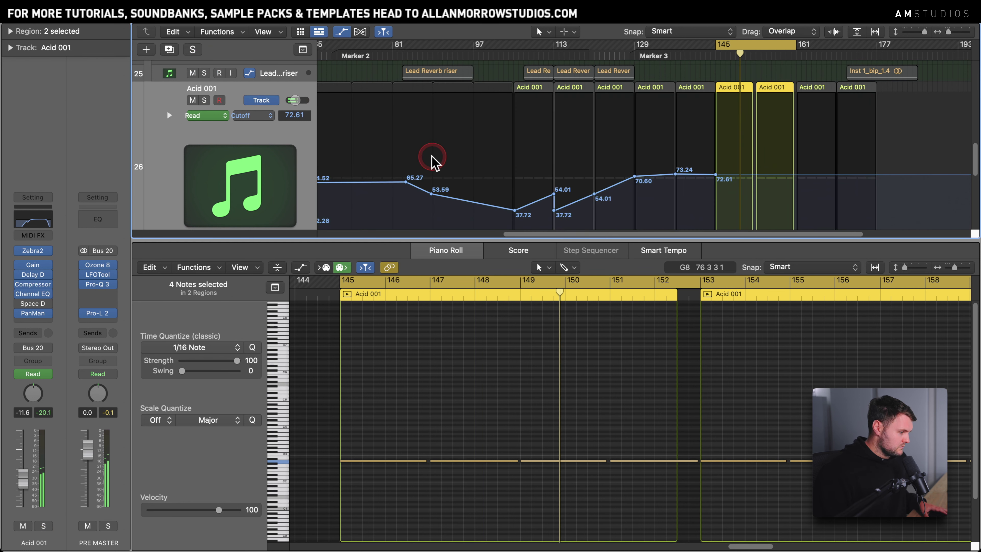
click(458, 252)
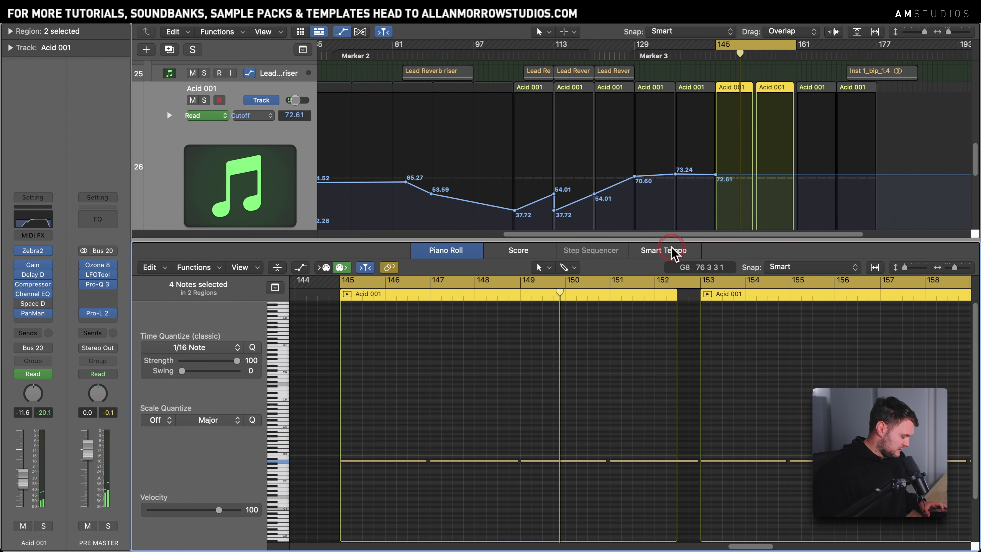
key(ctrl+s)
key(space)
key(p)
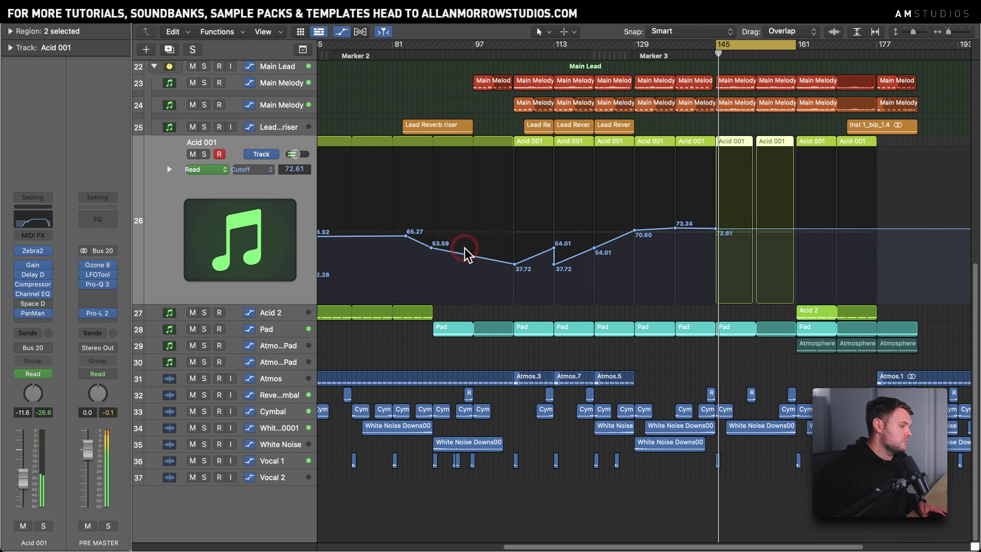
scroll(740, 247, up, 5)
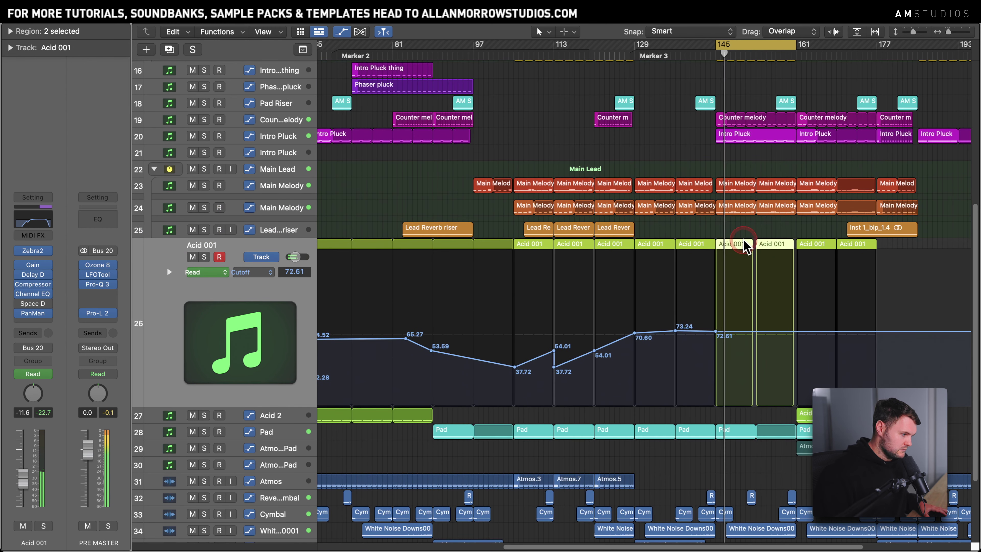
scroll(708, 238, up, 4)
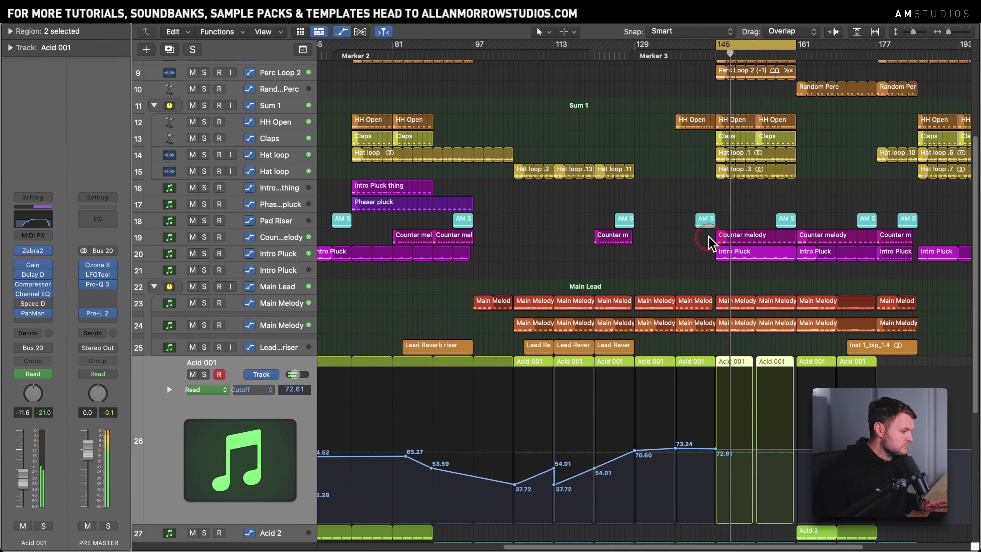
- Move the cycle range to bars 97–113, solo the first Main Melody track and open its Zebra2 synth
click(307, 309)
drag(783, 44, 538, 56)
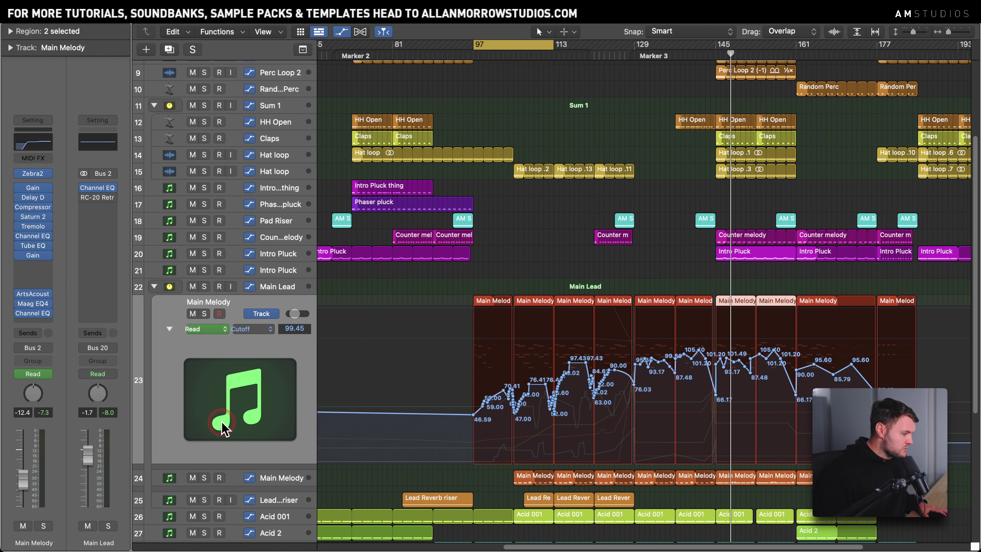
drag(206, 463, 212, 401)
click(140, 177)
click(200, 314)
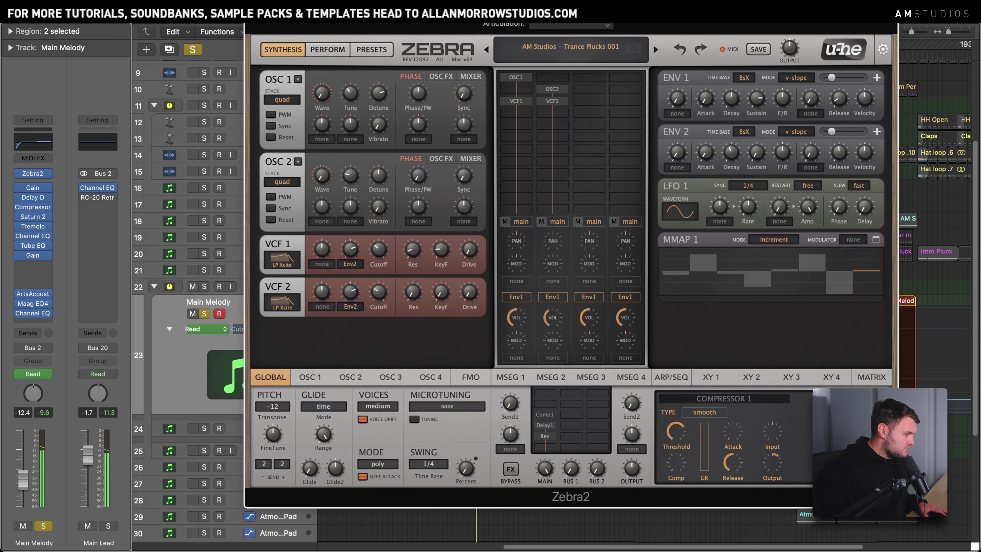
click(636, 90)
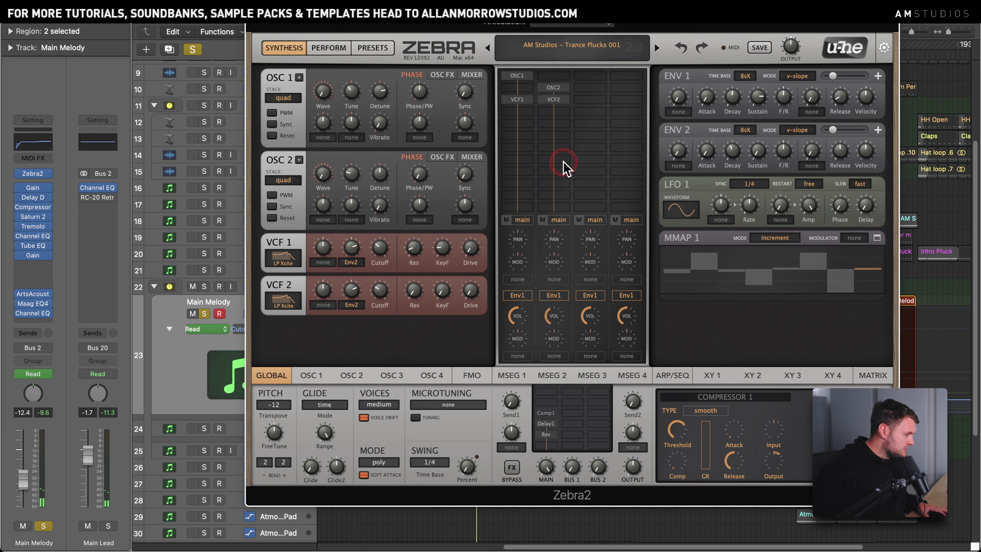
- Display oscillator 1's waveform in Zebra2 and look over the oscillator and filter settings
click(331, 132)
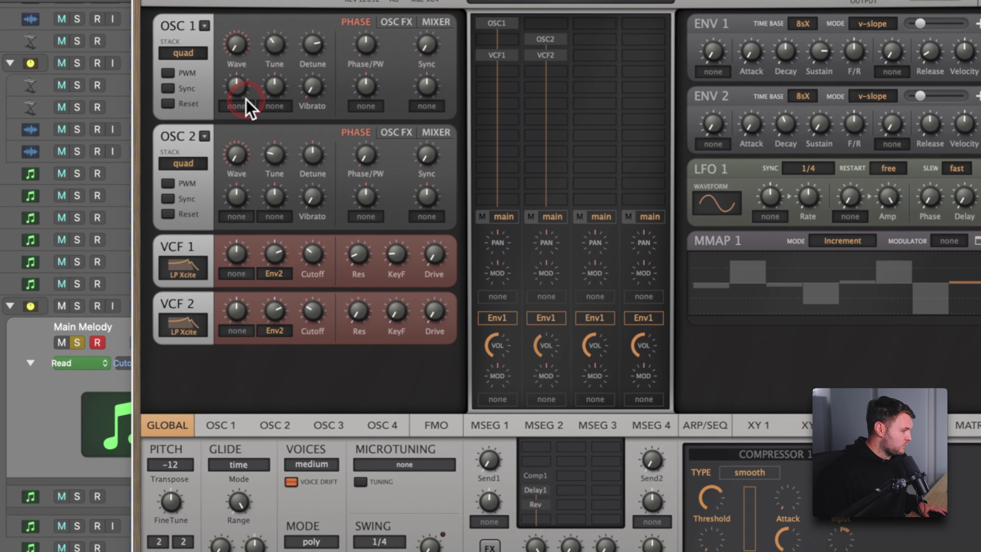
click(299, 55)
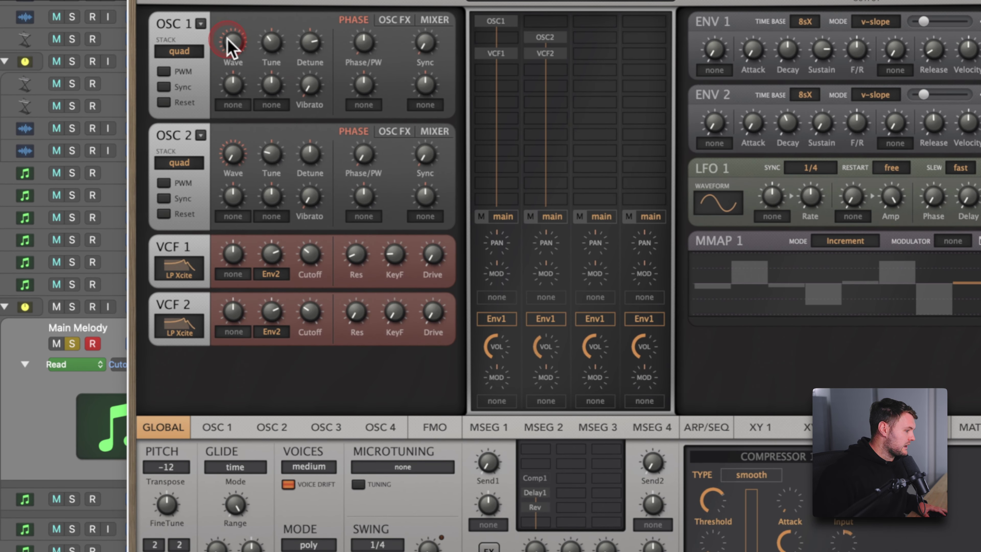
click(224, 428)
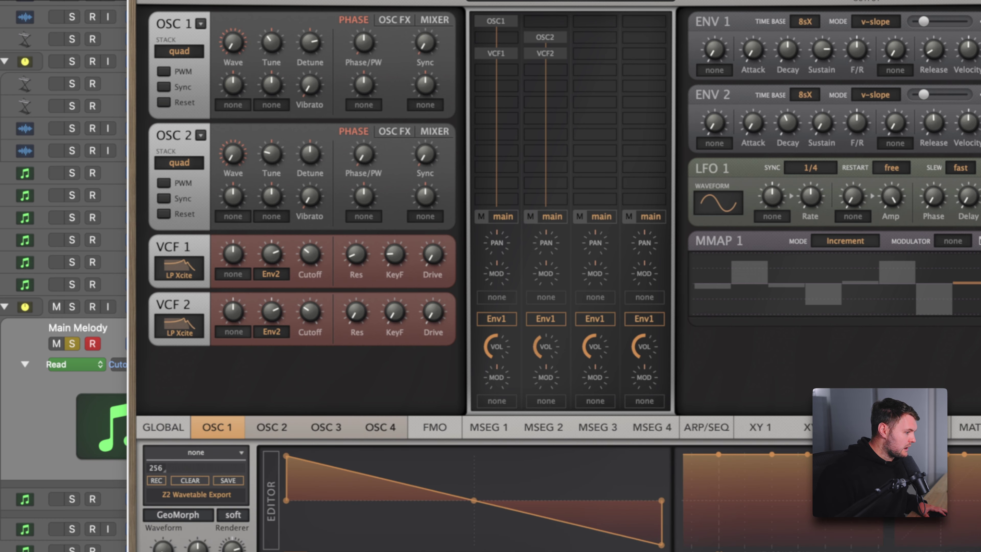
click(552, 66)
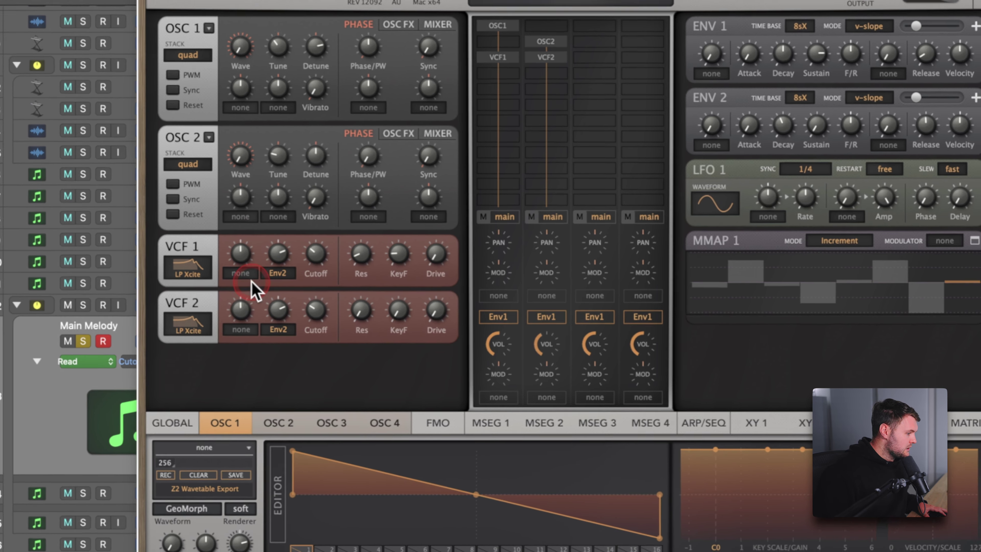
click(272, 256)
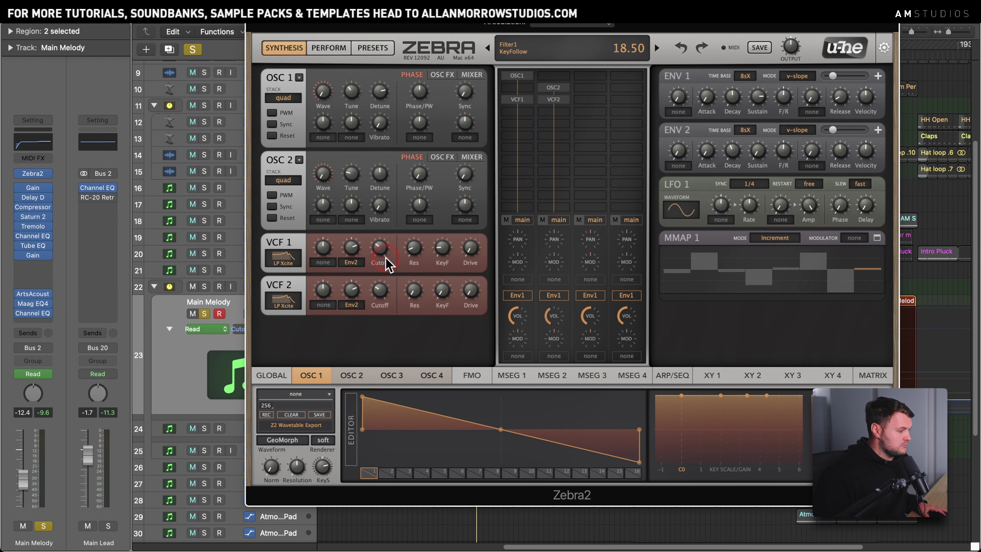
- Examine the Env2 modulation and cutoff of VCF 1 together with the envelope 2 settings
click(345, 264)
click(678, 150)
click(322, 247)
click(706, 151)
mouse_move(688, 24)
mouse_down()
mouse_move(971, 44)
mouse_move(573, 24)
mouse_move(756, 24)
mouse_move(677, 24)
mouse_up()
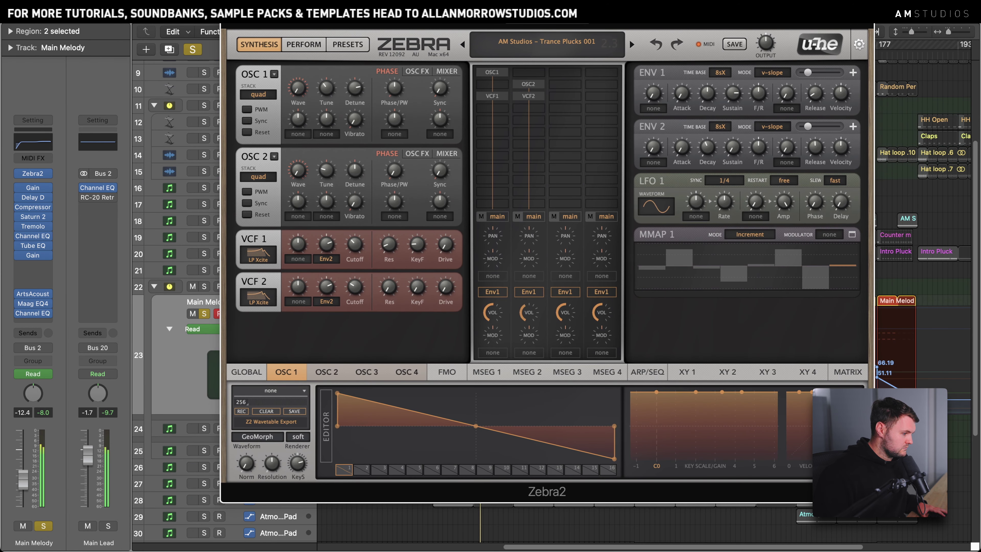
- Show oscillator 1's mixer settings and examine how the MMAP 1 steps modulate its pan
click(436, 84)
click(445, 73)
click(435, 92)
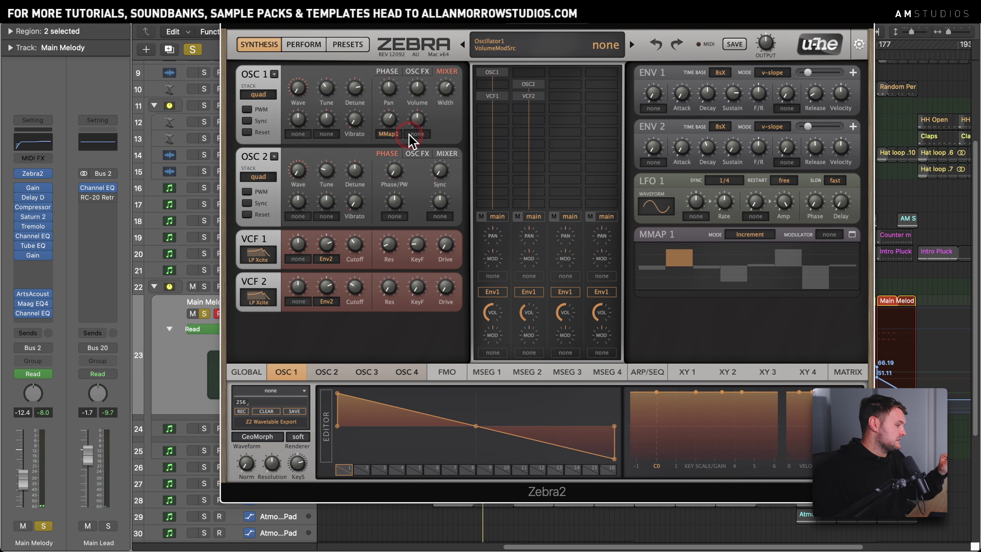
click(393, 137)
click(849, 285)
click(561, 159)
click(679, 255)
click(756, 268)
click(803, 278)
click(769, 267)
click(814, 274)
click(487, 222)
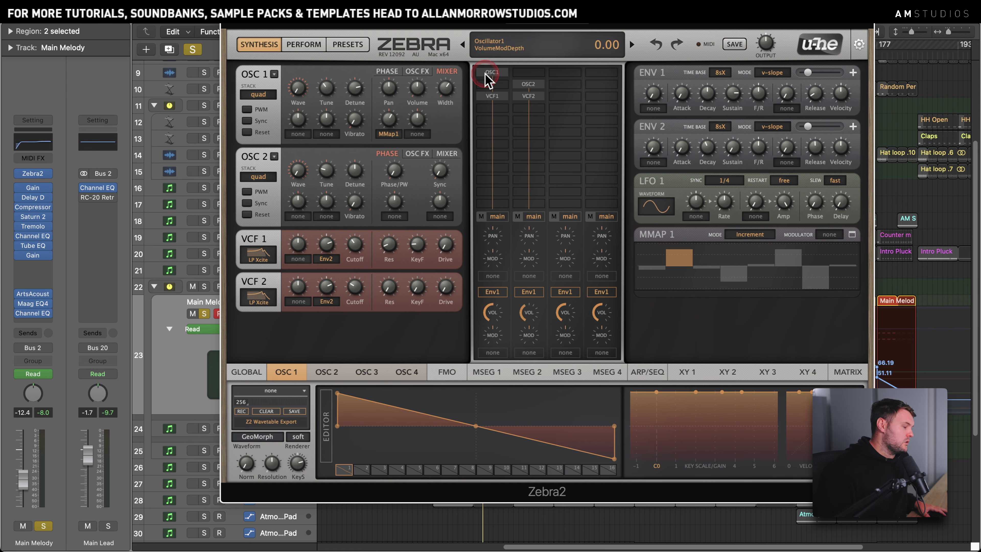
- Disable oscillator 2 and re-enable it to compare the soloed melody's sound with and without it
mouse_move(575, 2)
mouse_down()
mouse_move(418, 147)
mouse_move(486, 180)
mouse_move(580, 0)
mouse_move(580, 12)
mouse_up()
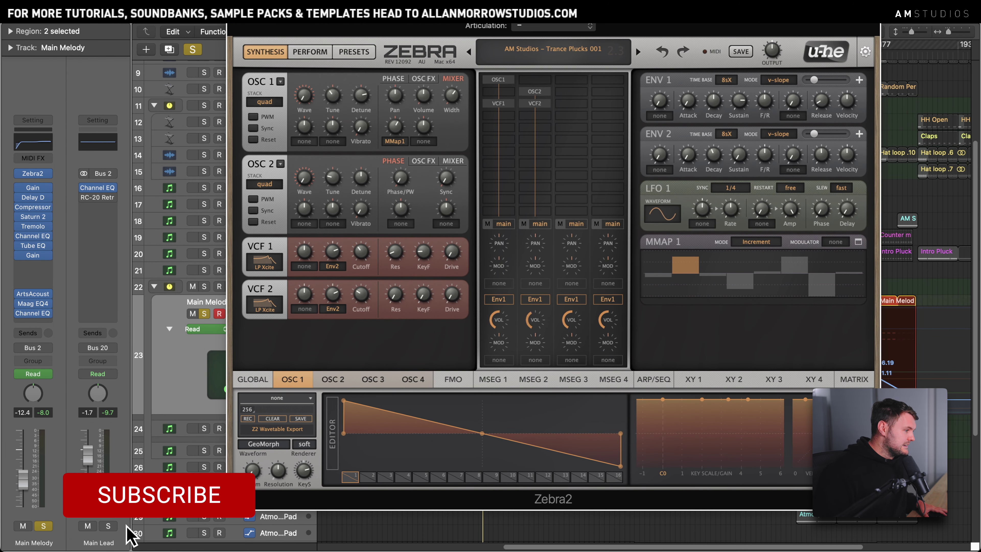
click(540, 94)
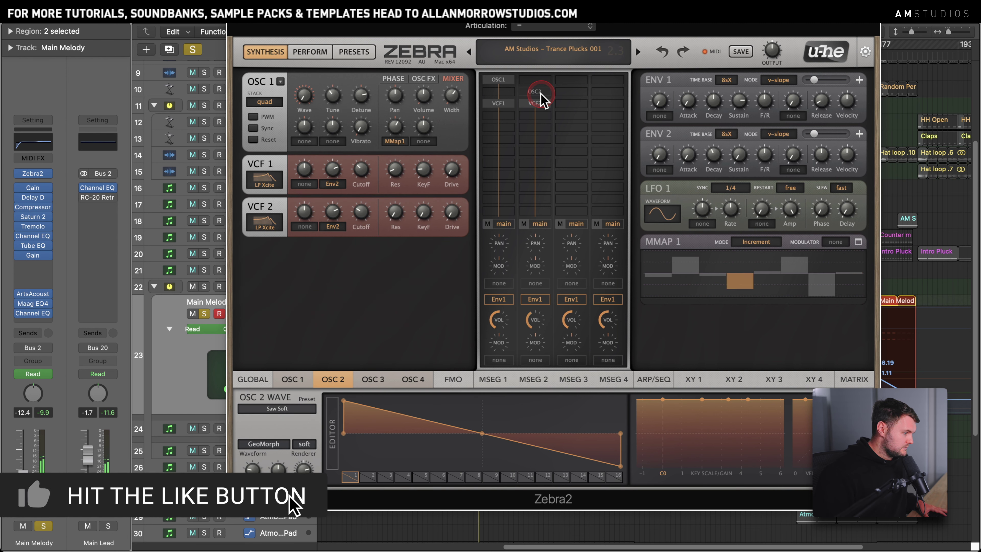
click(541, 93)
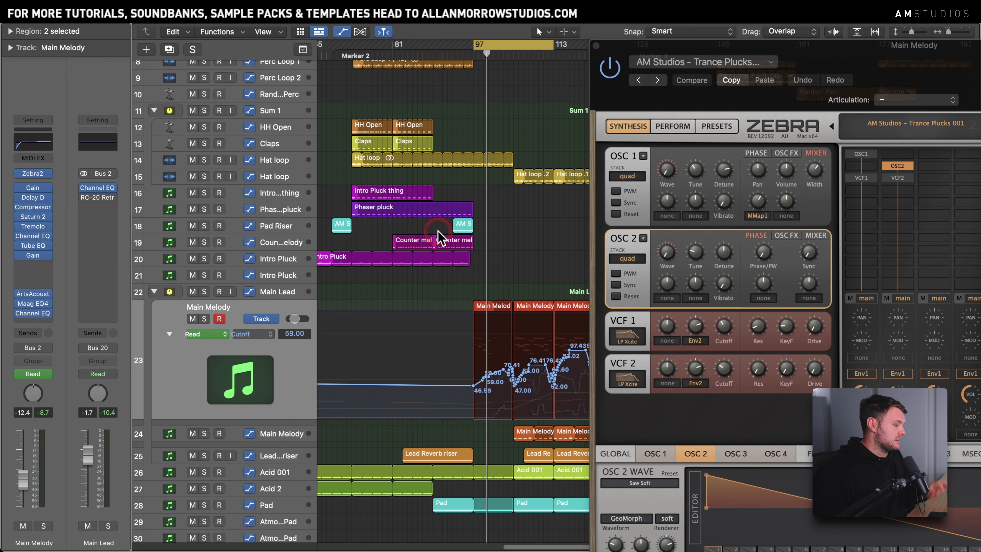
- Play the unsoloed mix from bar 97 with the Zebra2 window positioned so its oscillator grid is accessible
scroll(502, 212, down, 1)
click(533, 237)
key(space)
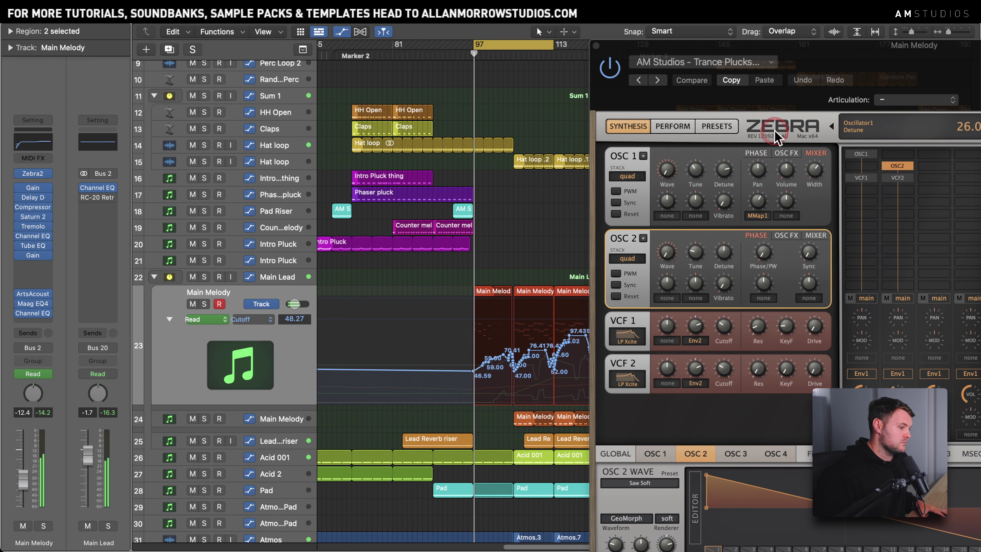
click(828, 58)
drag(827, 58, 759, 25)
- Switch oscillator 2 off and back on during full-mix playback to compare its effect on the main melody
click(833, 135)
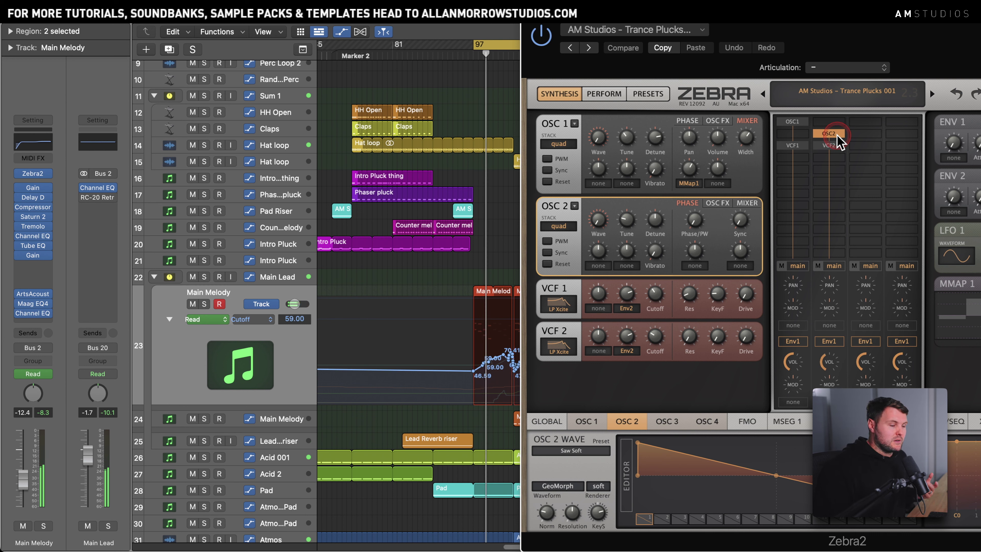
click(626, 216)
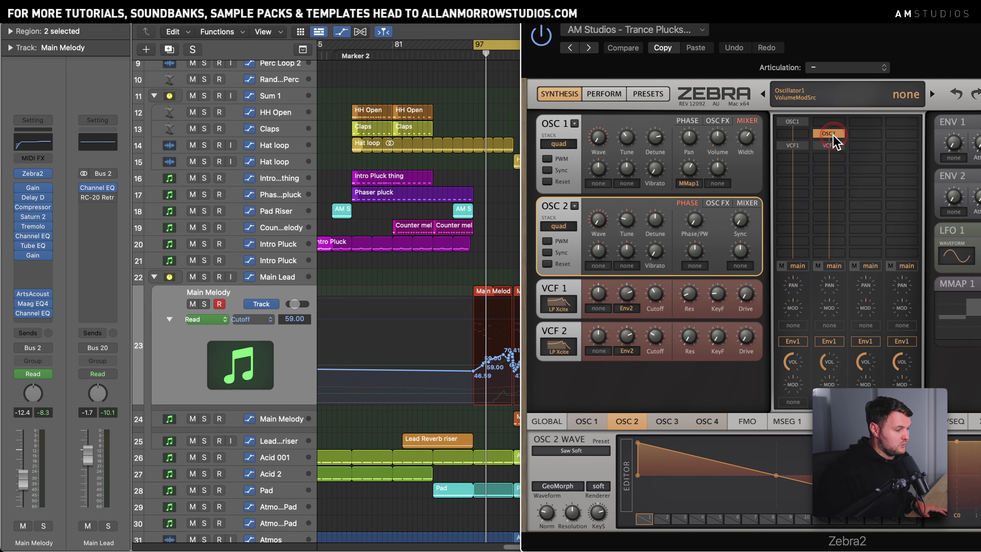
key(space)
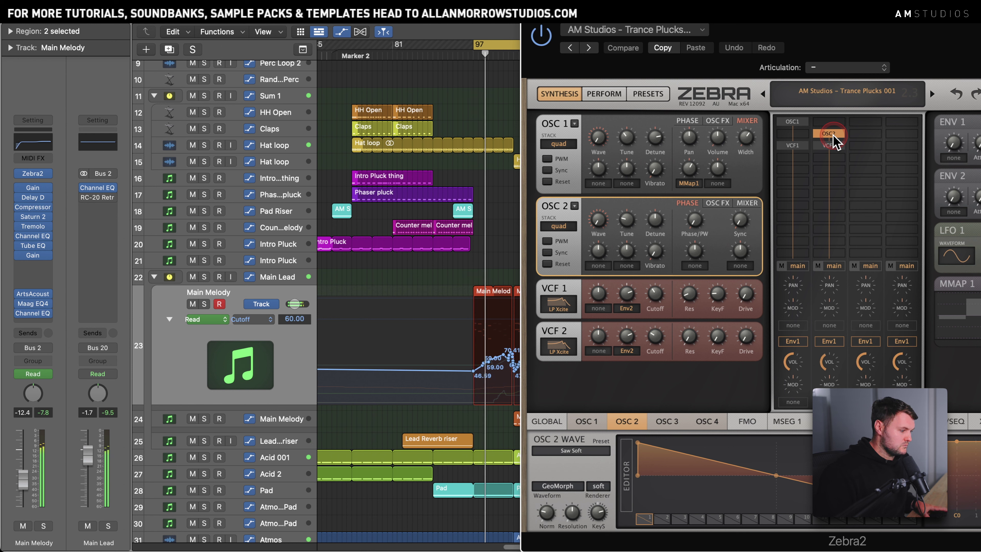
click(832, 142)
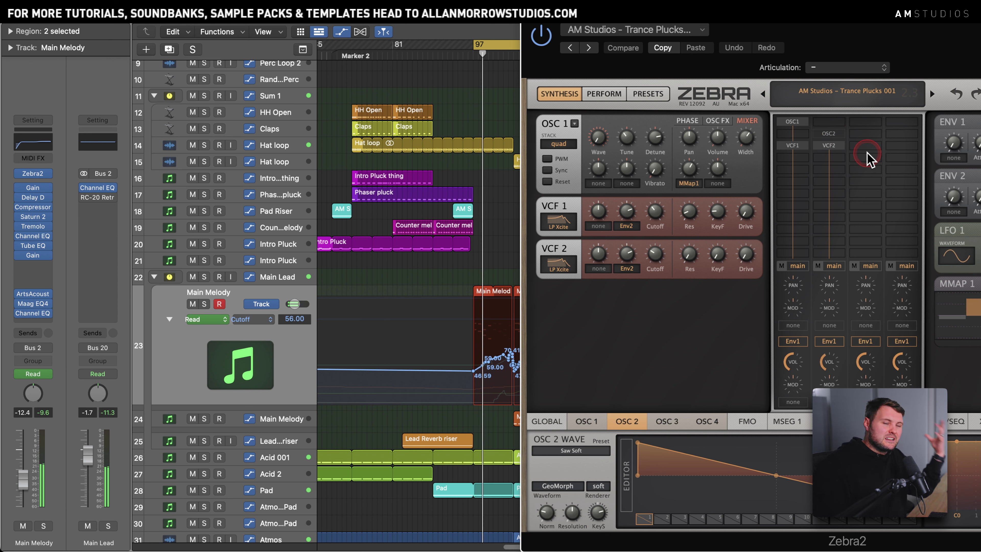
click(834, 134)
- Uncover the Main Melody track and display its Zebra2 Volume2 automation
drag(733, 37, 443, 422)
click(158, 335)
click(171, 321)
click(253, 319)
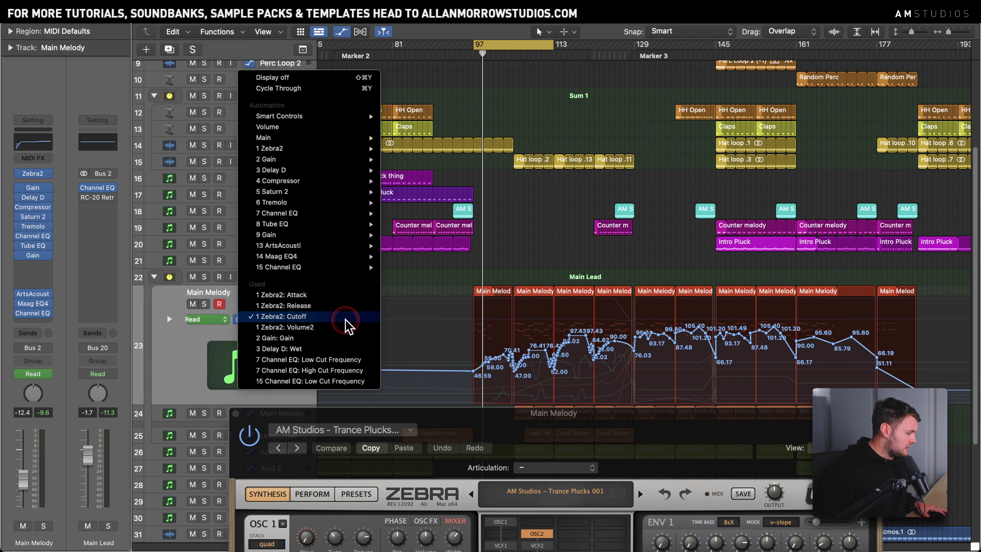
click(283, 326)
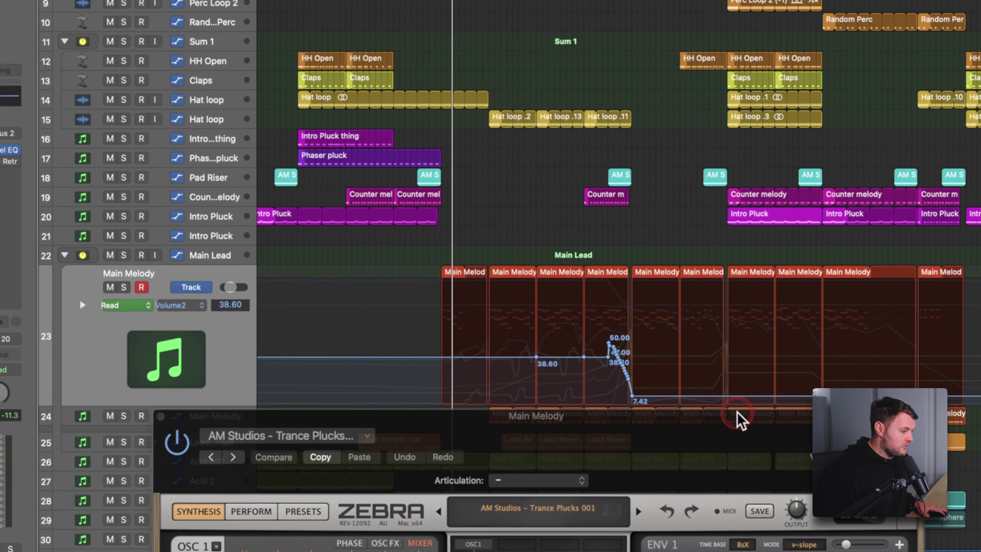
- Bring the full Zebra2 window back into view and examine the VCF 2 cutoff and the voice mixer channels
drag(714, 414, 442, 6)
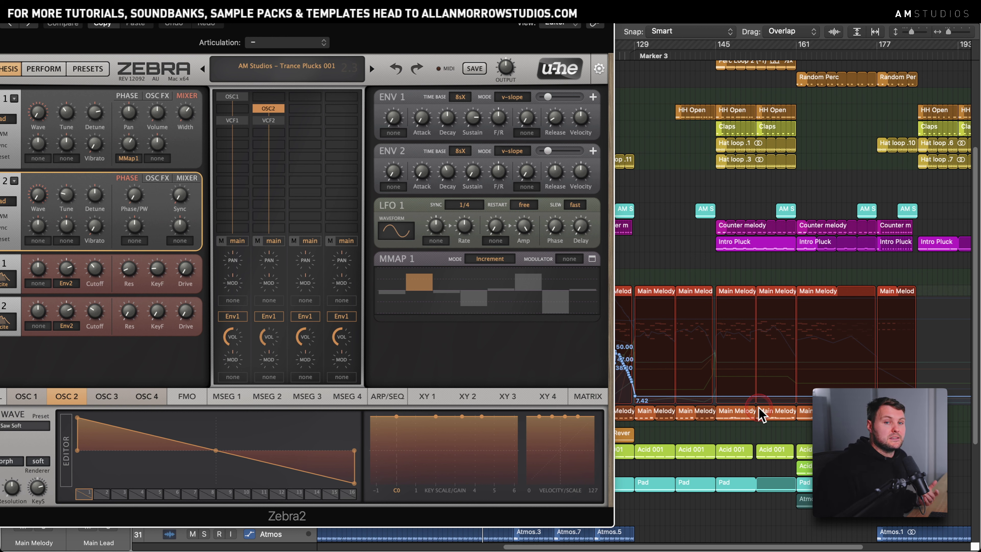
drag(459, 30, 762, 10)
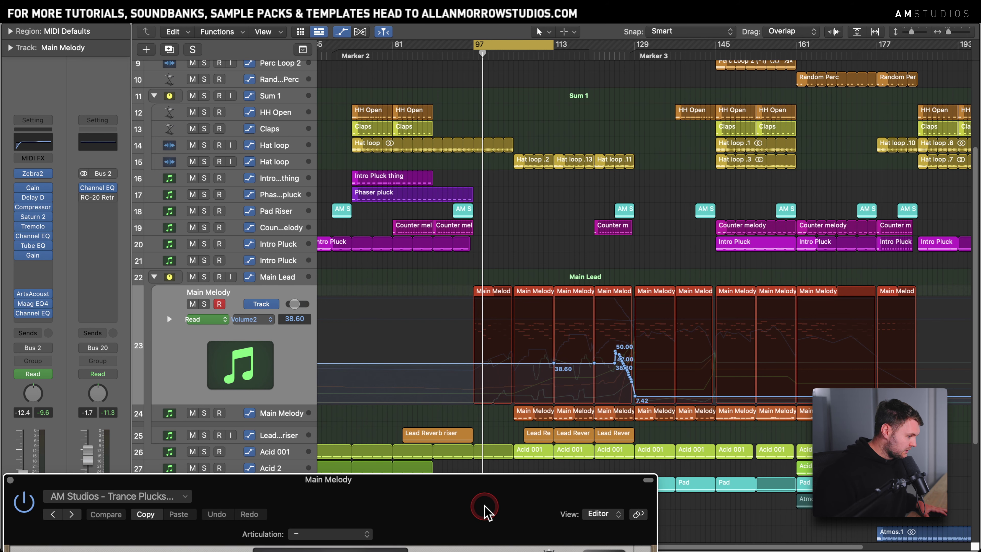
drag(489, 505, 750, 8)
click(426, 243)
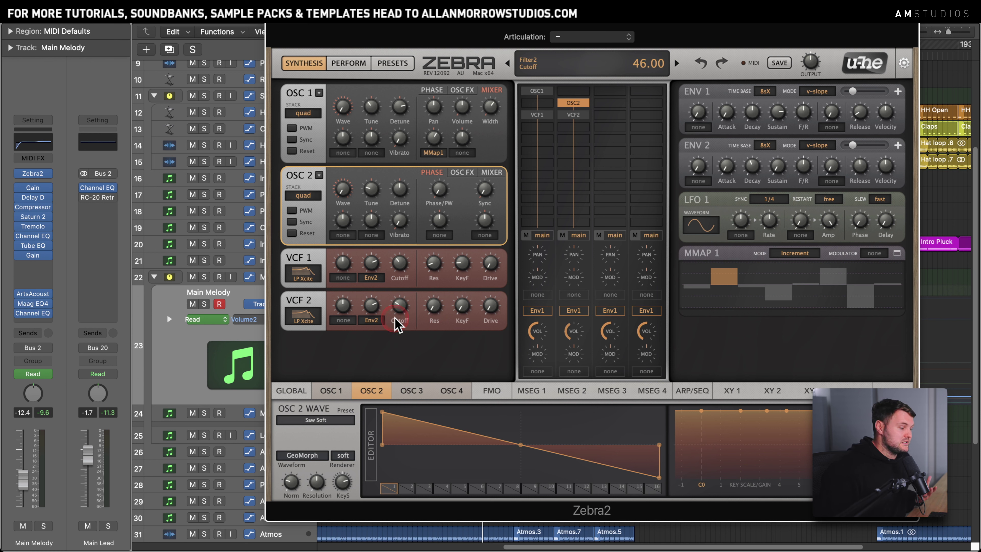
click(518, 267)
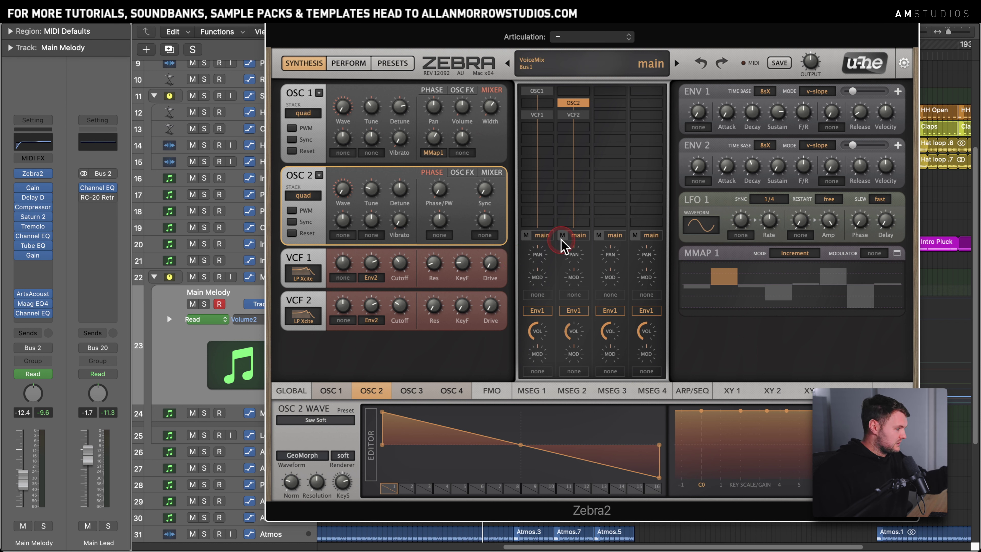
click(611, 224)
click(591, 334)
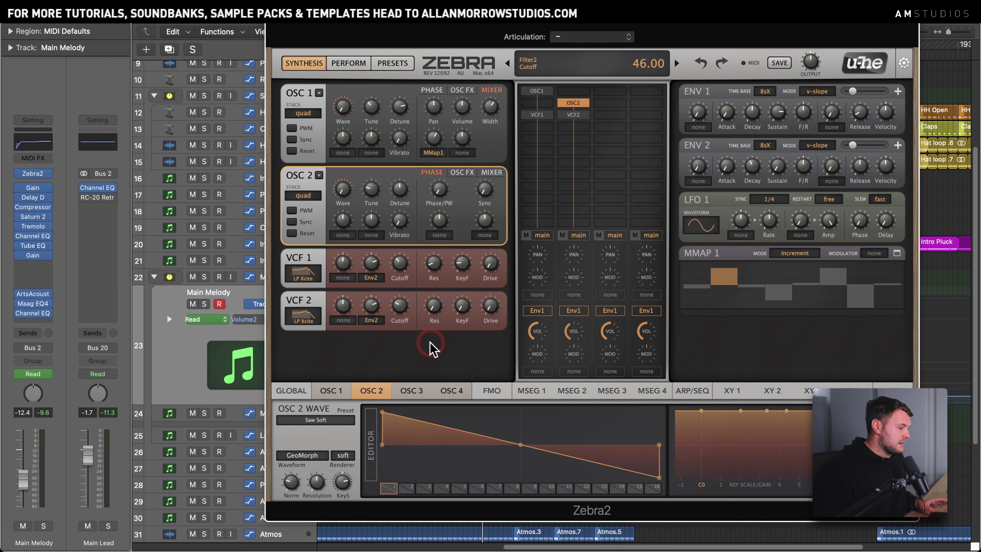
- Solo the Main Melody track and compare its sound with oscillator 1 switched off and back on during playback
click(303, 195)
click(643, 150)
double_click(544, 91)
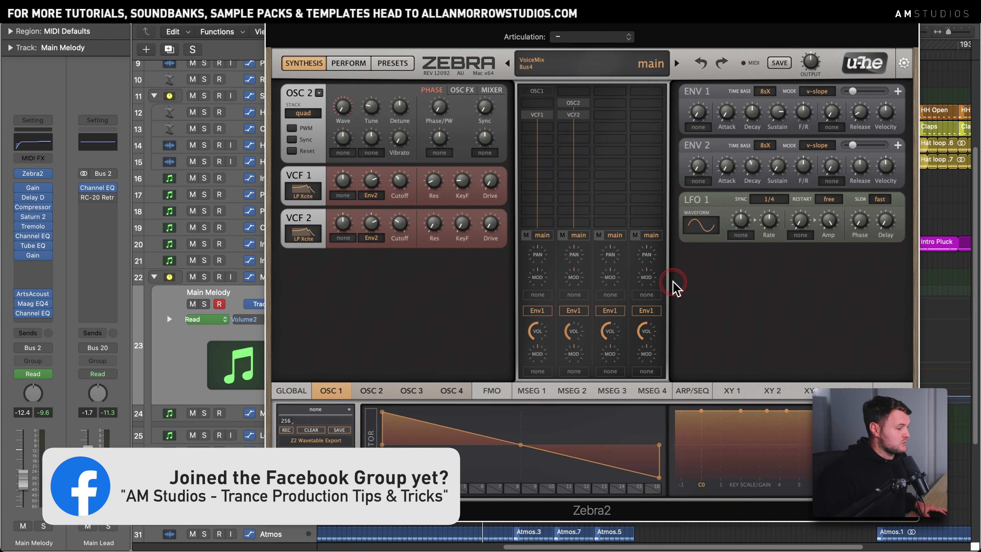
click(197, 272)
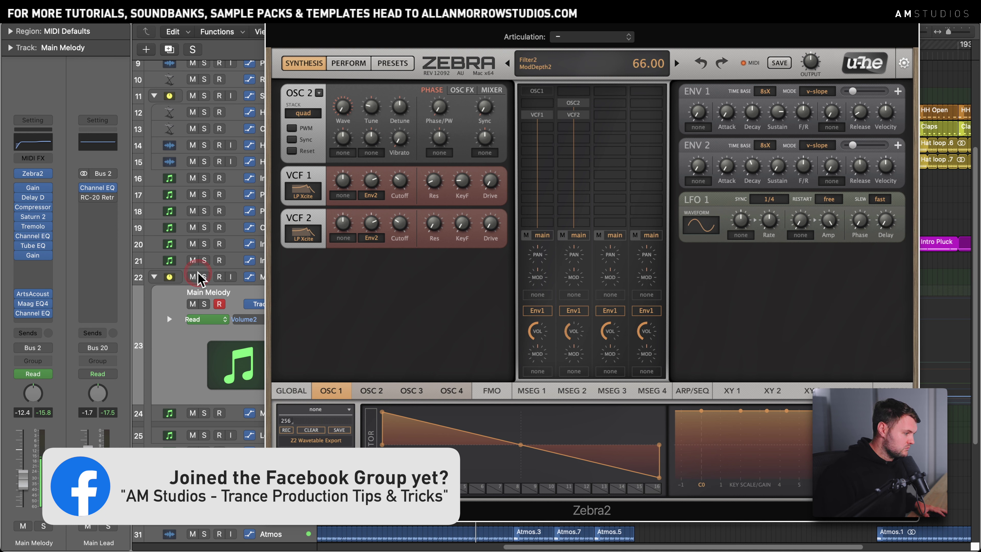
click(204, 304)
click(605, 409)
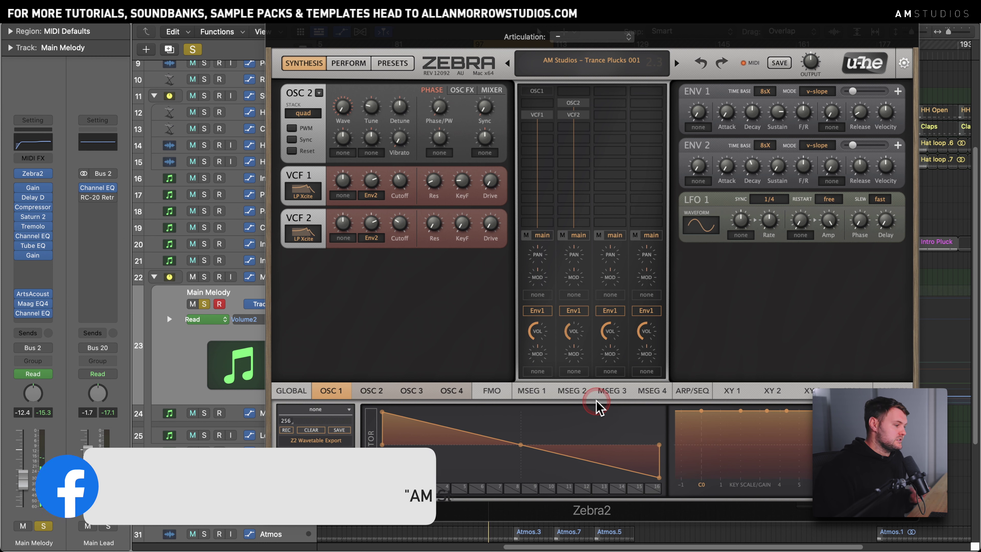
click(537, 91)
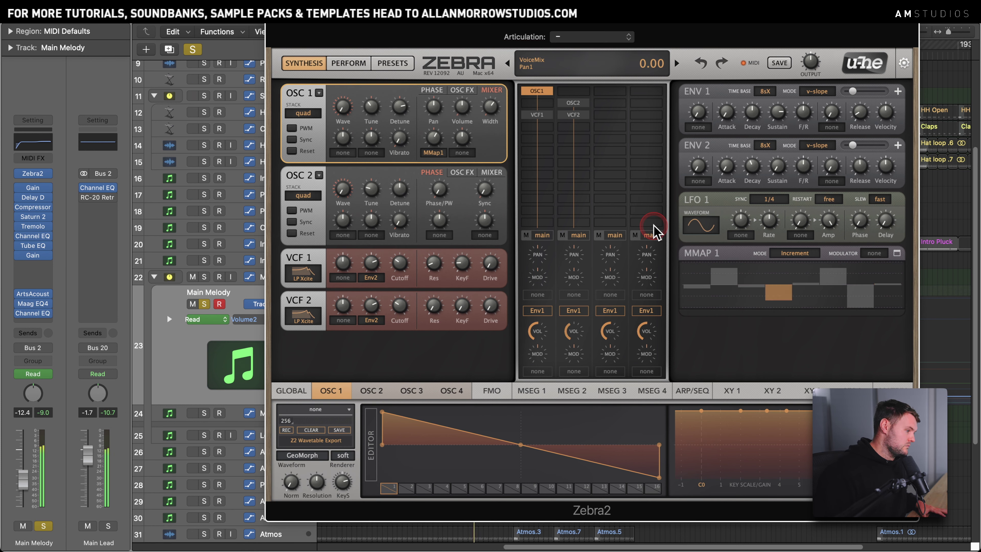
click(658, 253)
click(521, 125)
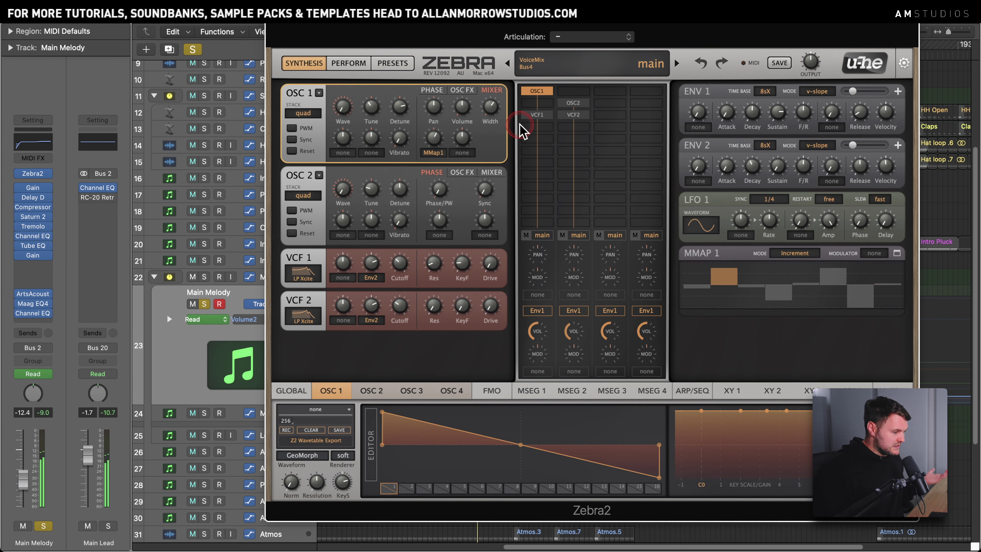
- Open Delay Designer and play the Main Melody with every insert from Delay Designer down to the last Channel EQ bypassed
key(v)
click(622, 336)
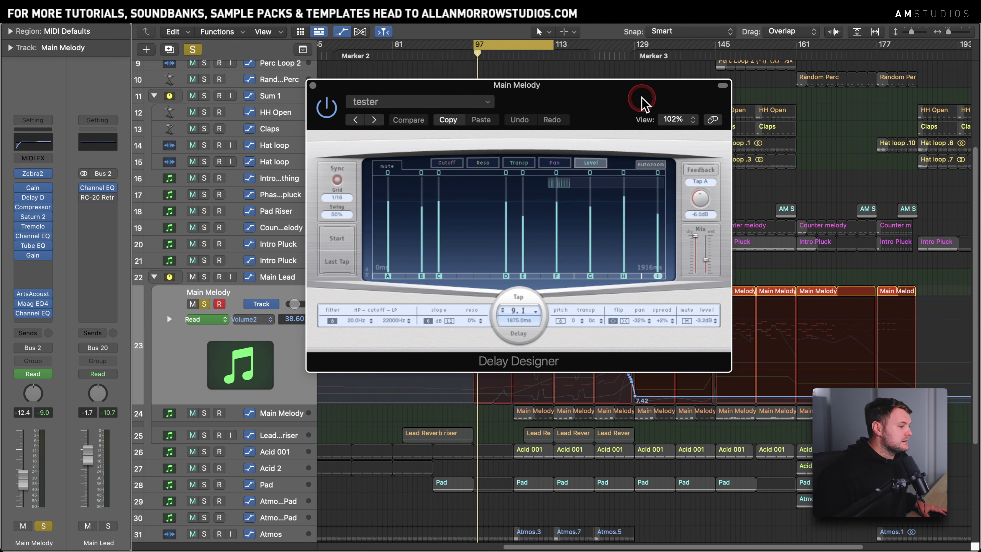
drag(642, 101, 833, 110)
click(122, 308)
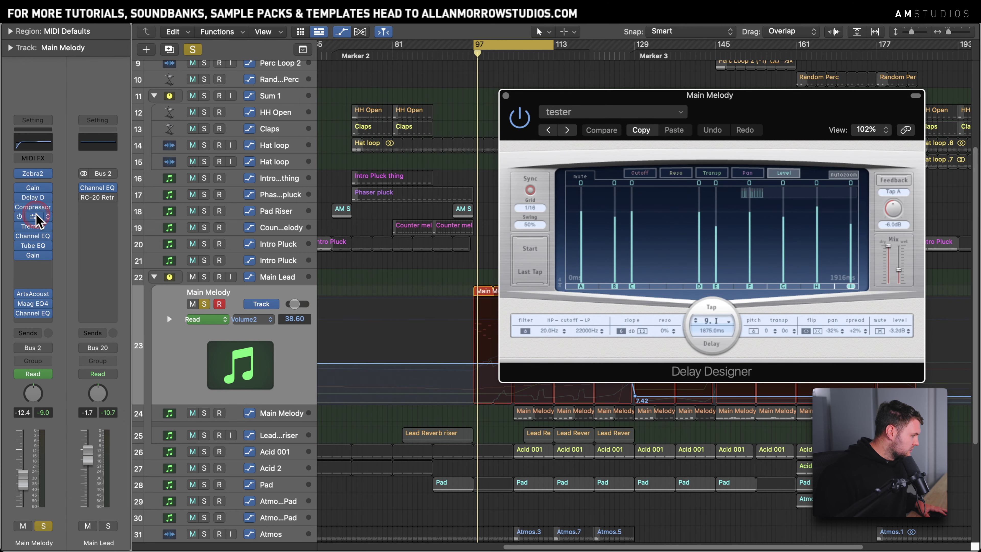
drag(19, 197, 17, 313)
key(space)
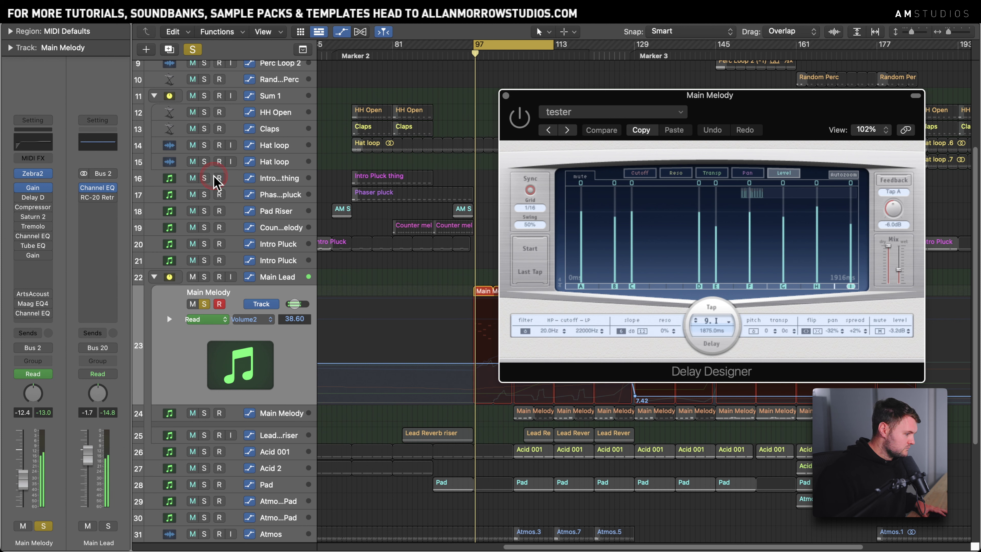
- Re-enable Delay Designer and the Compressor on the Main Melody during playback, and dismiss the Delay Designer window
mouse_move(31, 198)
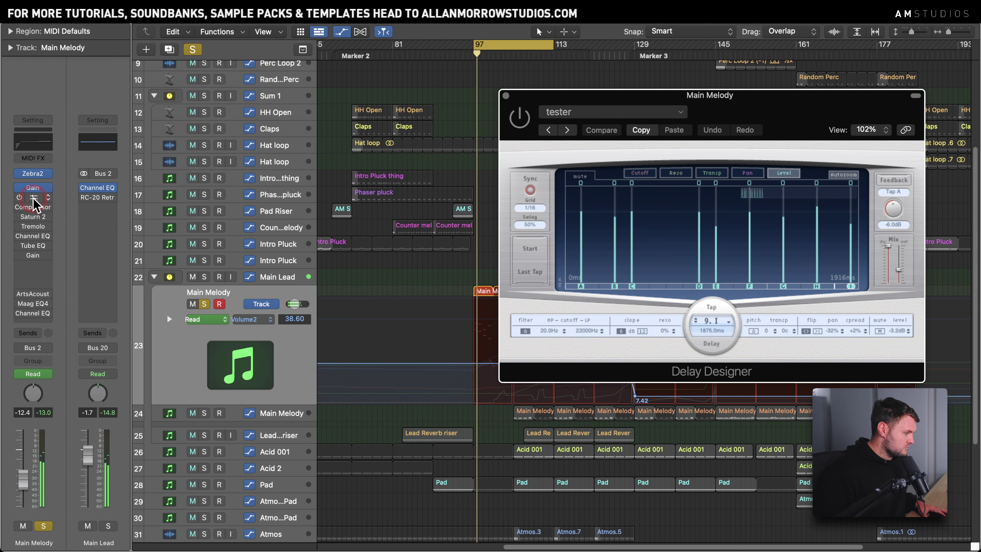
click(19, 197)
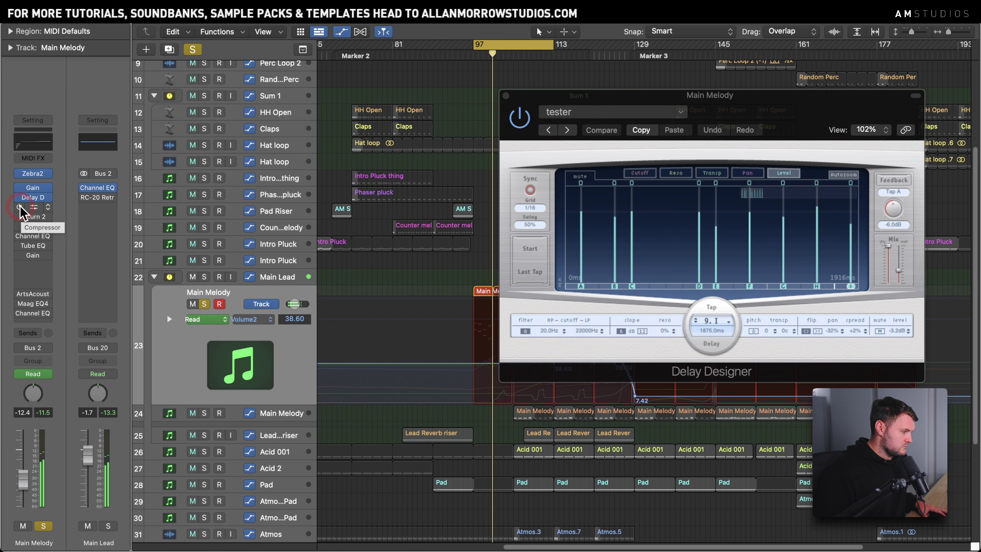
click(20, 207)
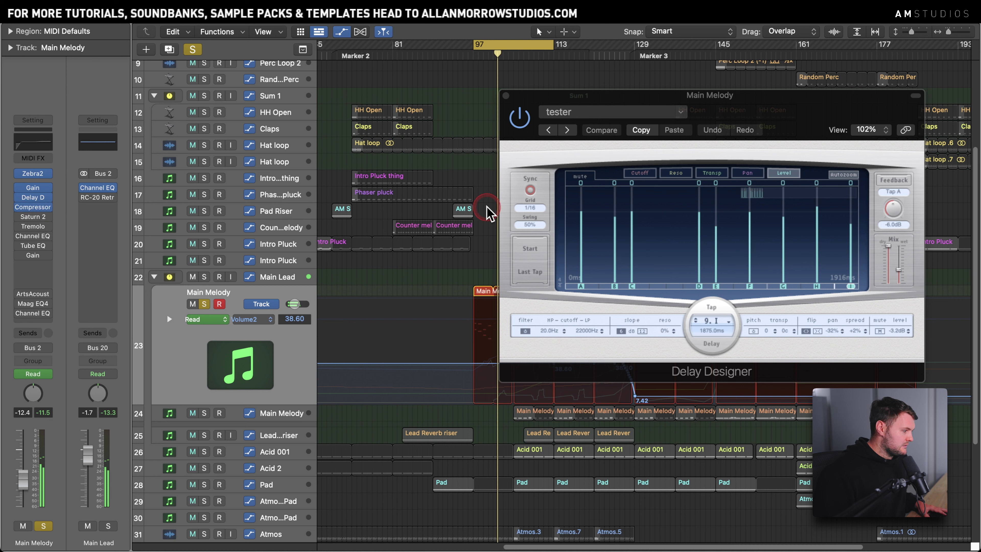
click(506, 96)
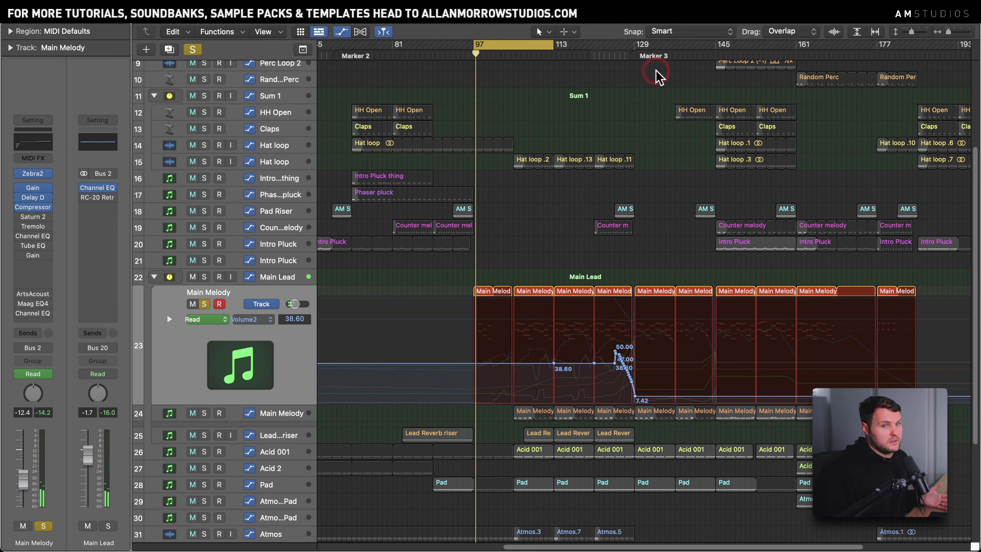
- Enable Saturn 2 on the Main Melody and shift the playback cycle range to bars 121–137
click(19, 216)
key(space)
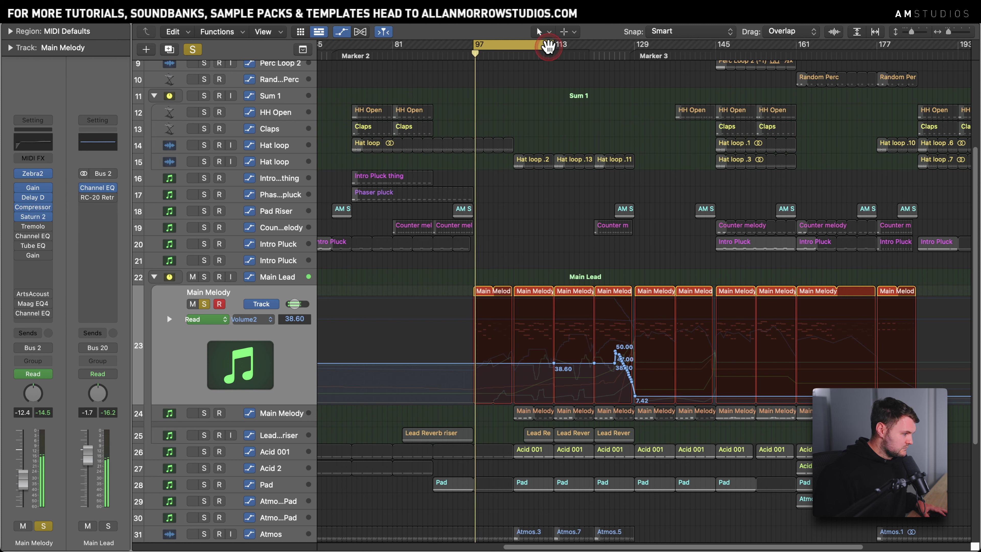
drag(547, 44, 666, 44)
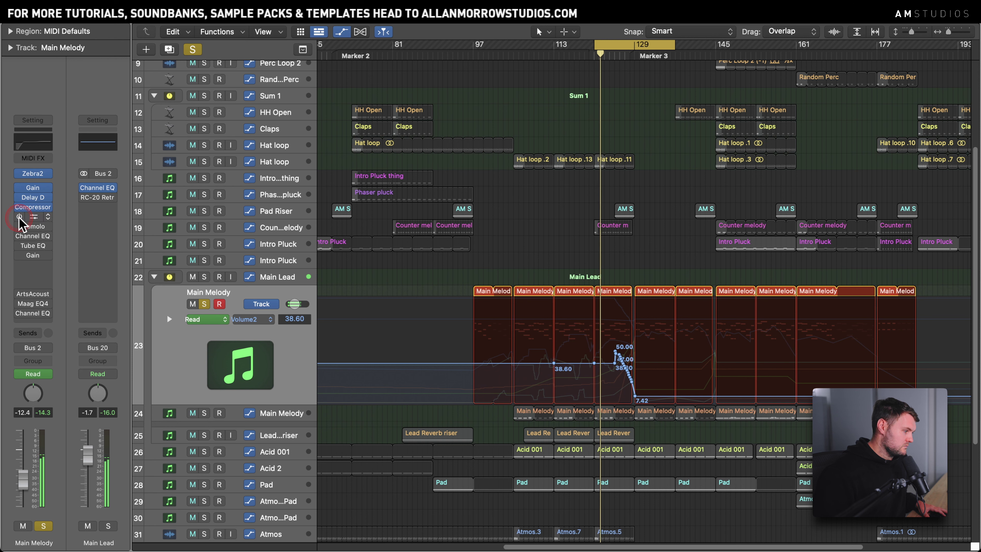
- Open Saturn 2 and compare the melody with it bypassed and active, leaving it on and closing its window
click(33, 217)
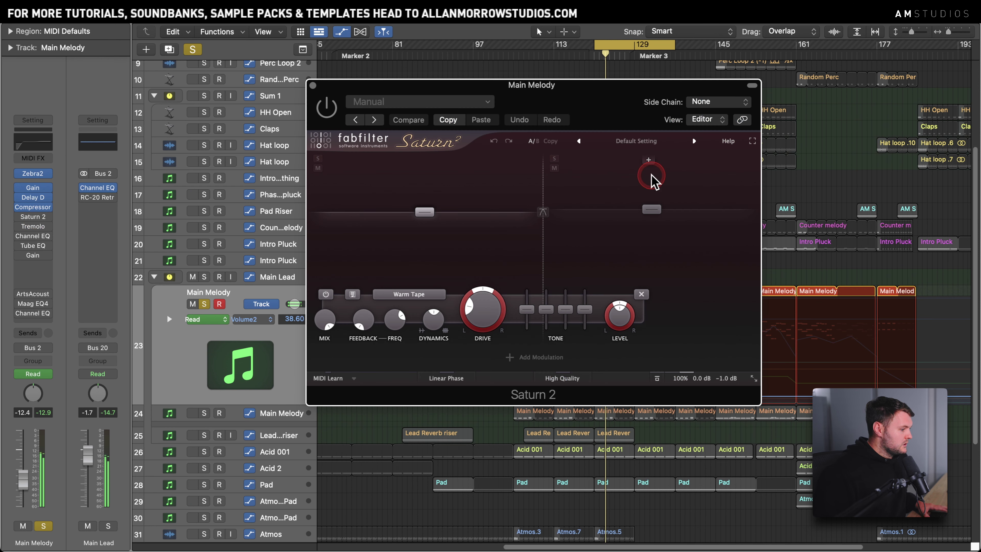
drag(619, 102, 646, 83)
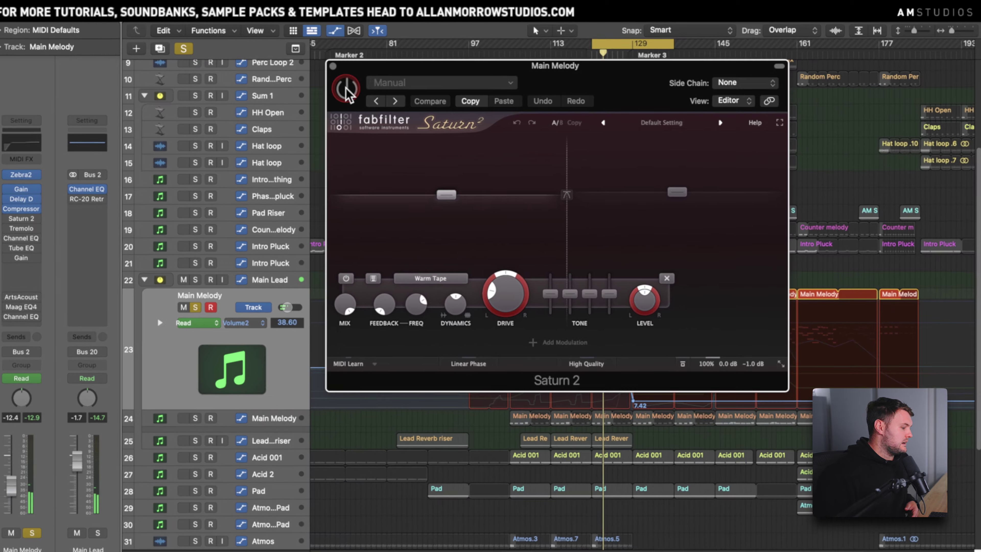
click(351, 87)
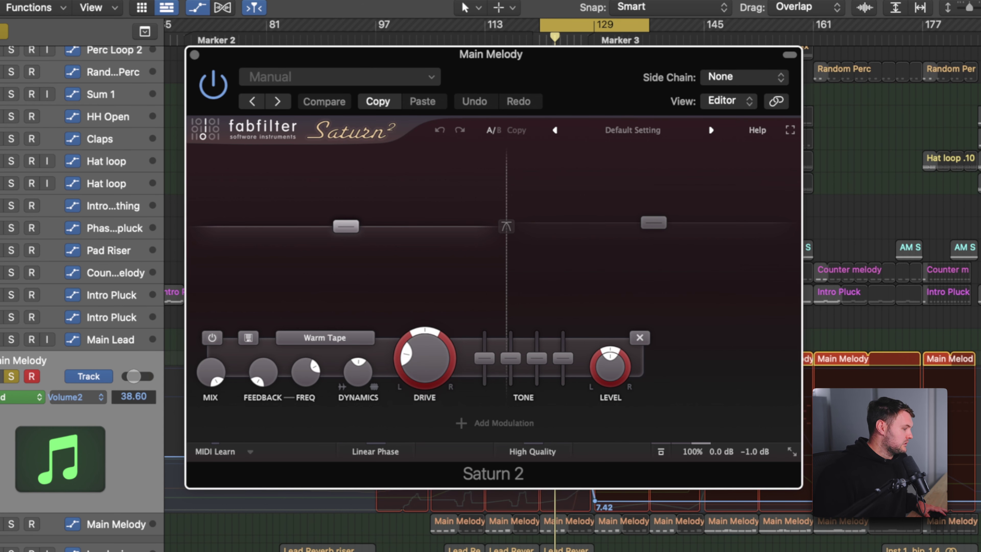
click(213, 85)
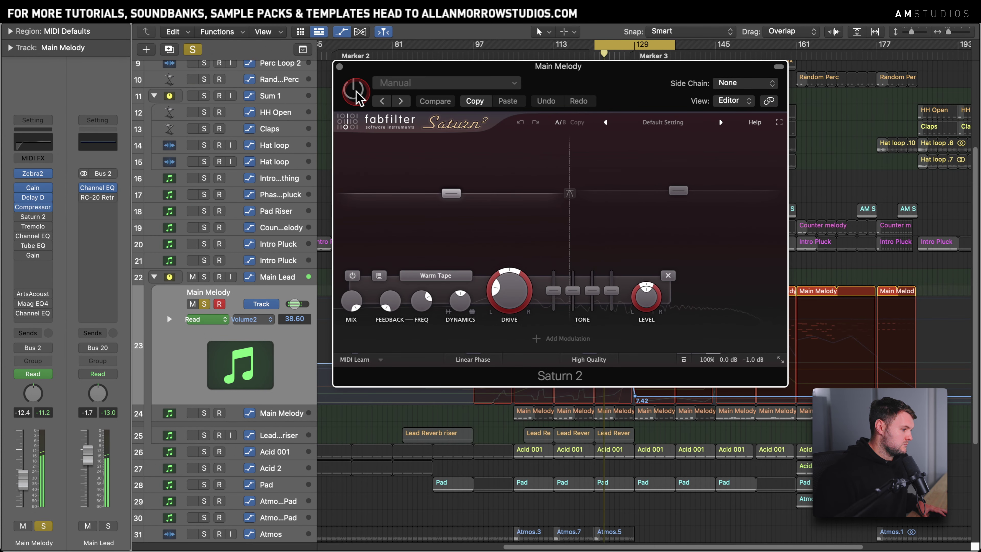
click(355, 93)
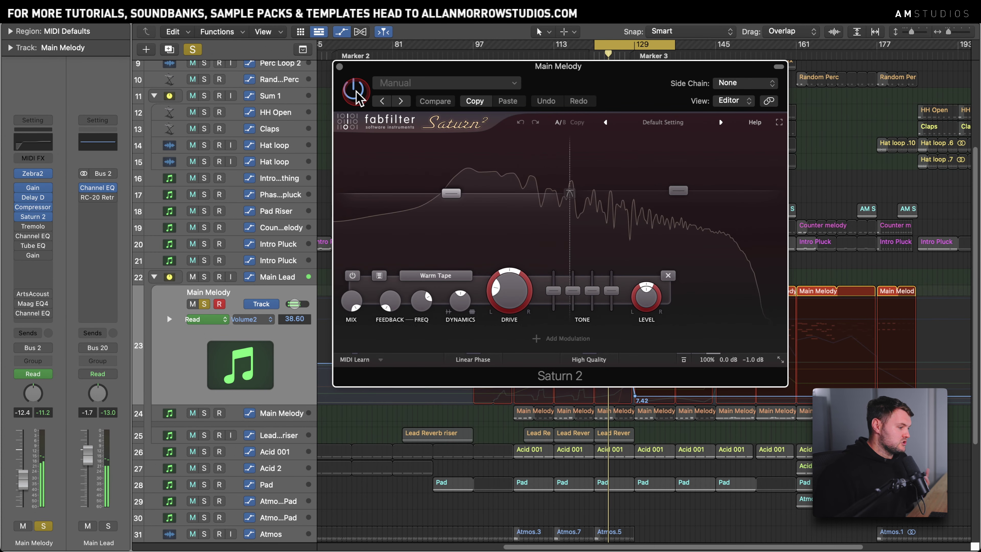
click(339, 66)
- Enable the Tremolo on the Main Melody and display its rate, depth and smoothing settings
click(65, 236)
click(33, 226)
click(19, 226)
click(483, 78)
mouse_move(484, 76)
mouse_down()
mouse_move(500, 76)
mouse_move(479, 78)
mouse_up()
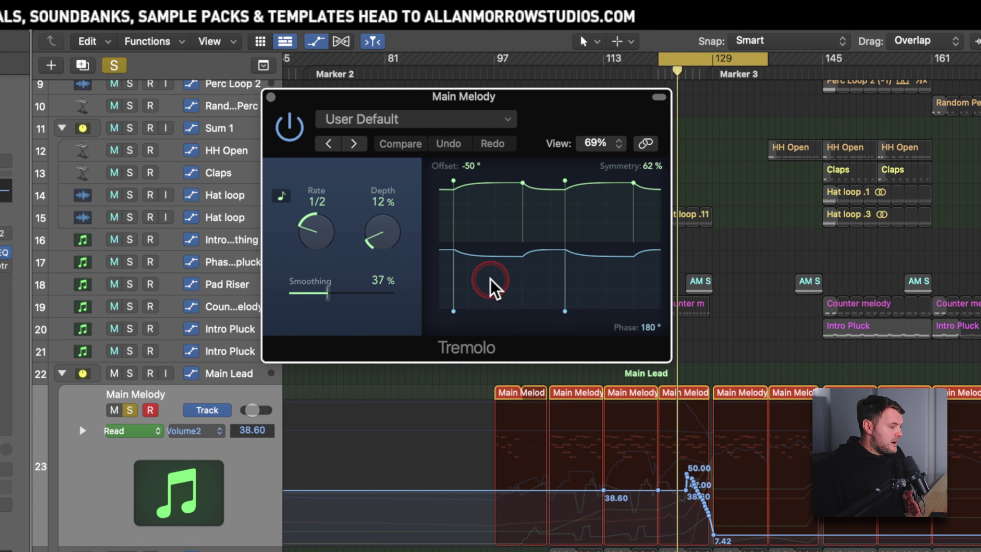
drag(540, 127, 630, 138)
click(397, 95)
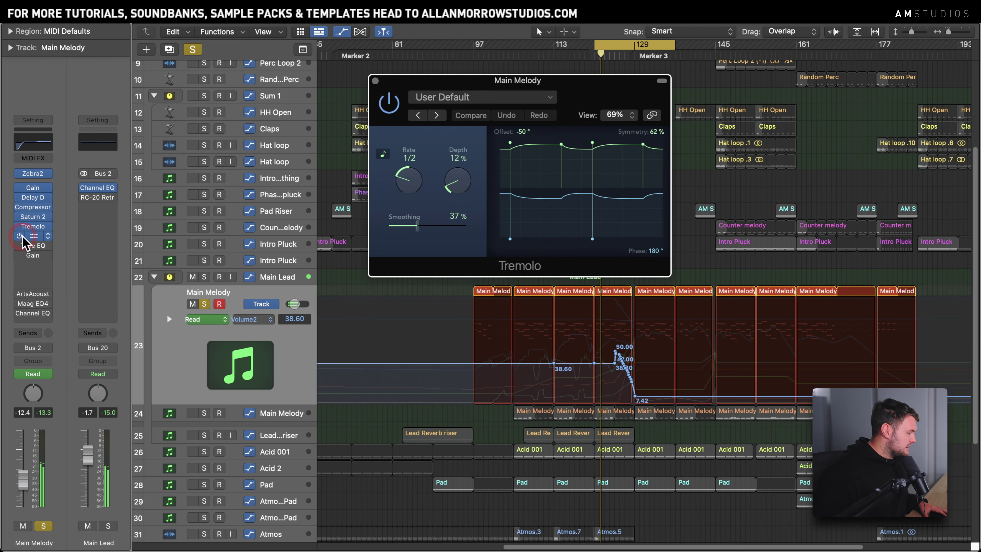
- Enable the Channel EQ after the Tremolo and compare the melody with it bypassed and active during playback
click(2, 256)
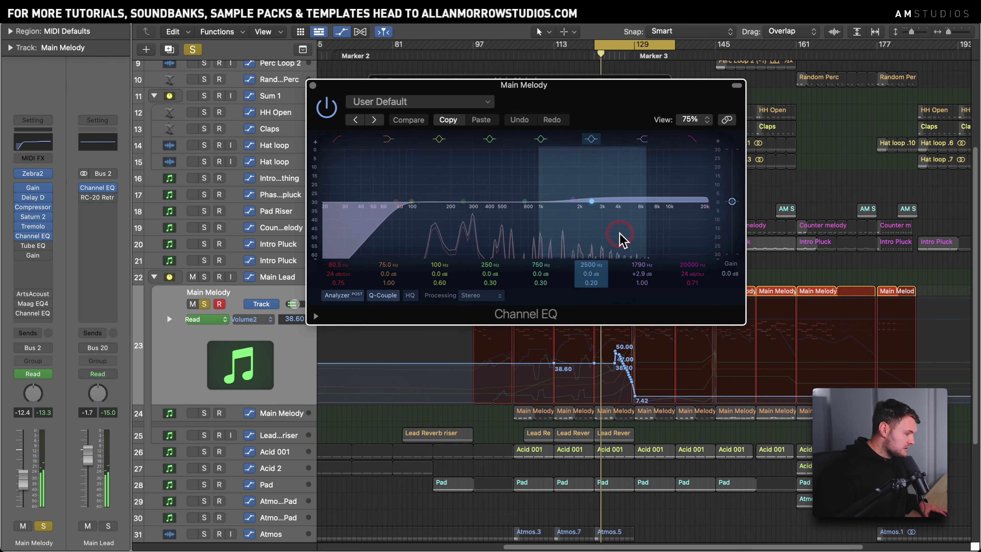
click(614, 216)
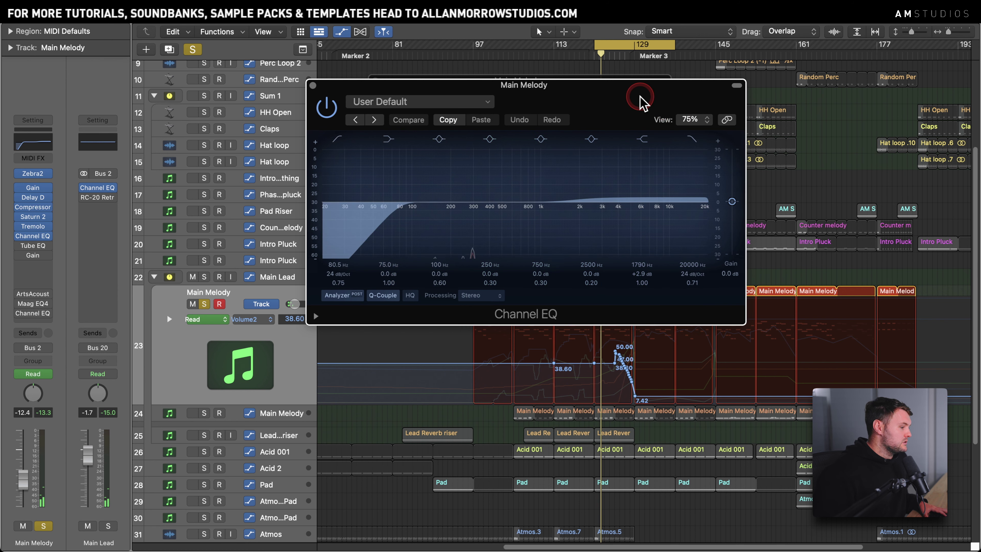
drag(638, 94, 667, 133)
key(space)
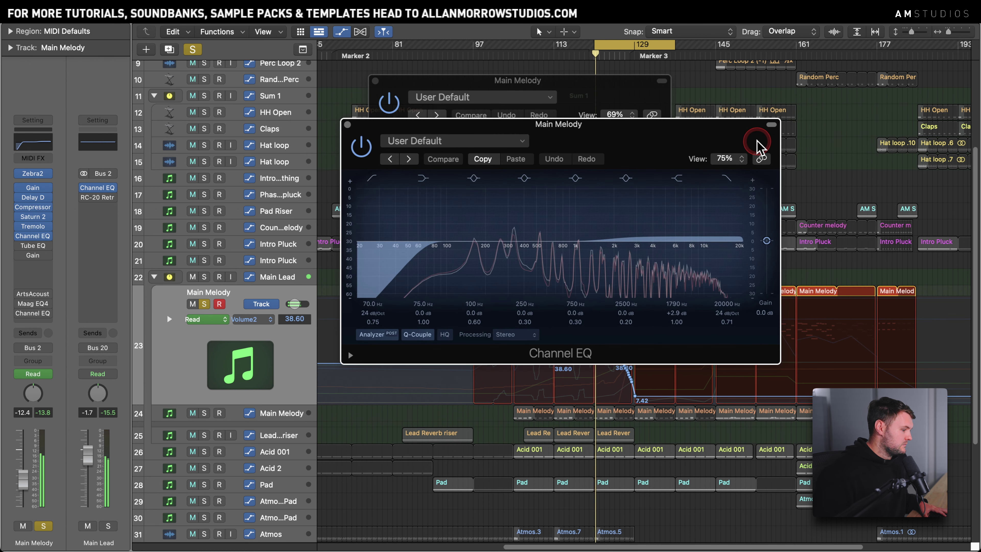
click(362, 147)
click(363, 147)
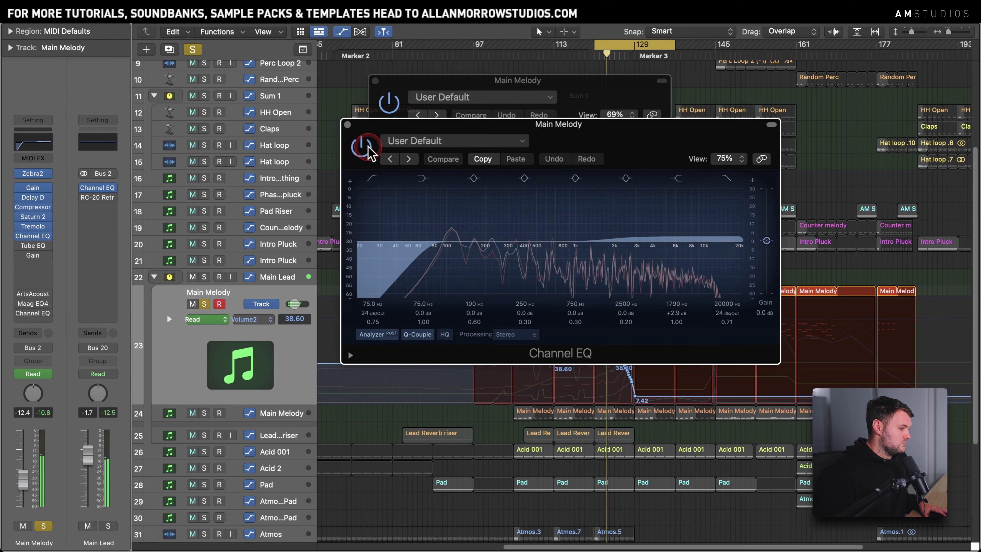
click(402, 272)
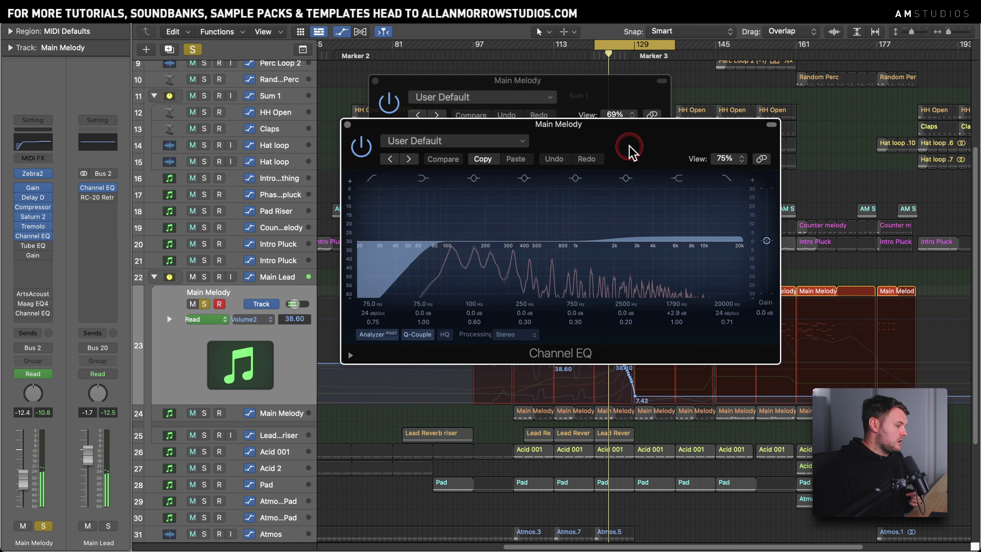
- Cycle playback from bar 97 to watch the Channel EQ's automated low cut, and place the playhead at bar 129
drag(630, 150, 769, 166)
drag(646, 50, 525, 50)
key(space)
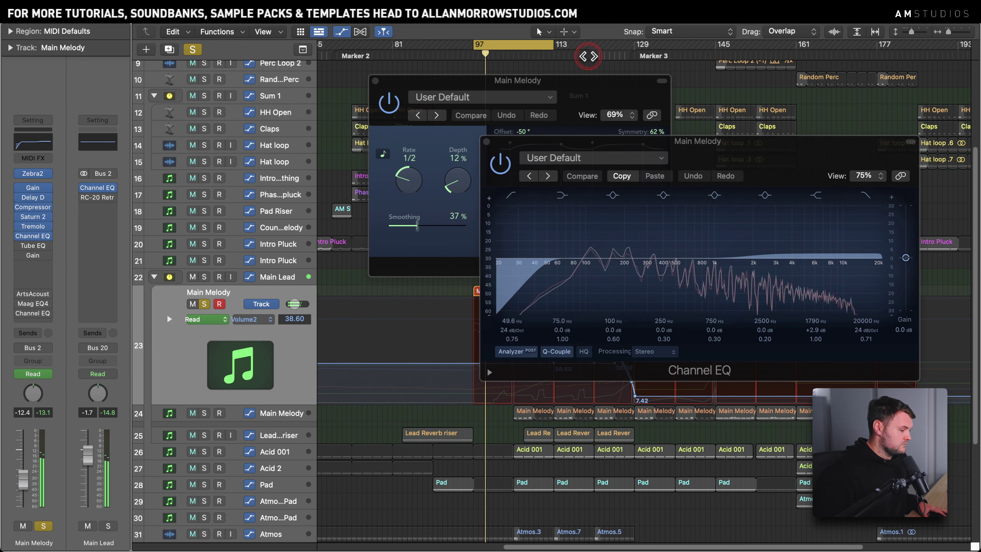
click(643, 56)
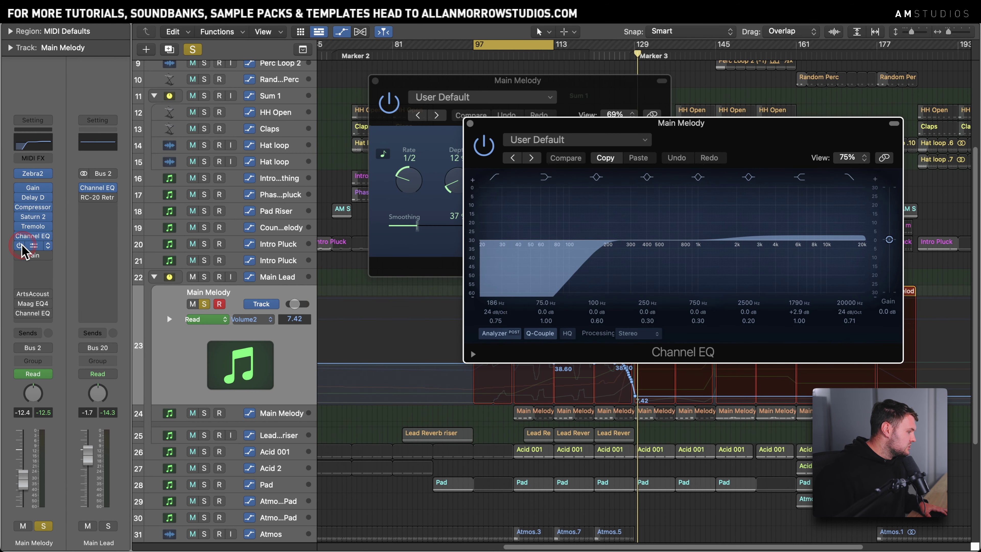
- Enable the Vintage Tube EQ on the Main Melody and examine its high boost, high bandwidth and high frequency settings
click(708, 157)
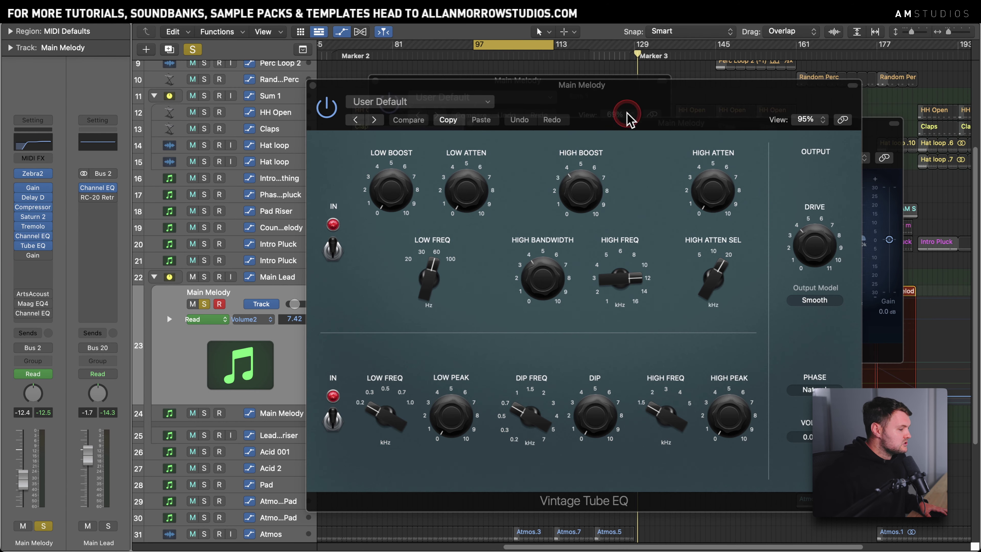
drag(629, 101, 642, 69)
click(649, 256)
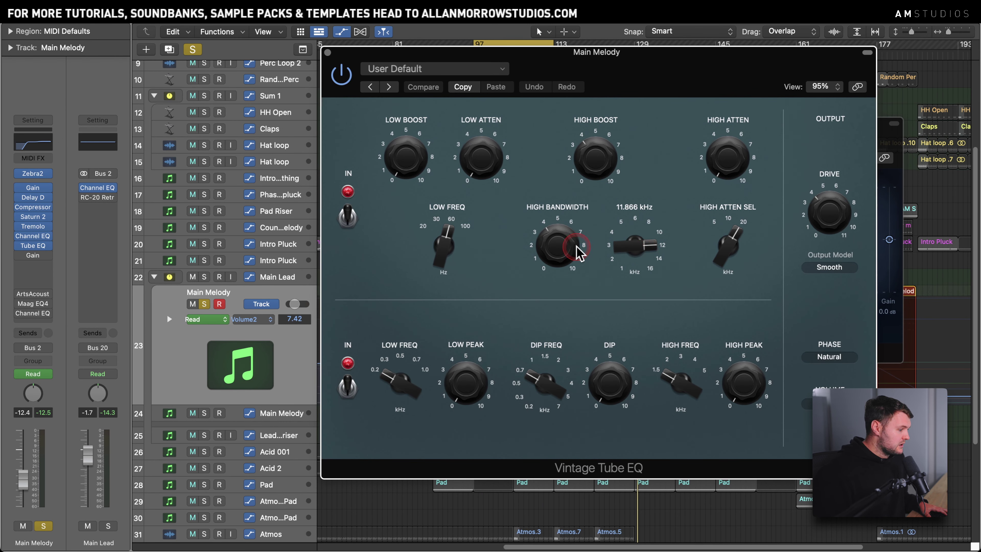
drag(575, 61, 550, 58)
click(569, 158)
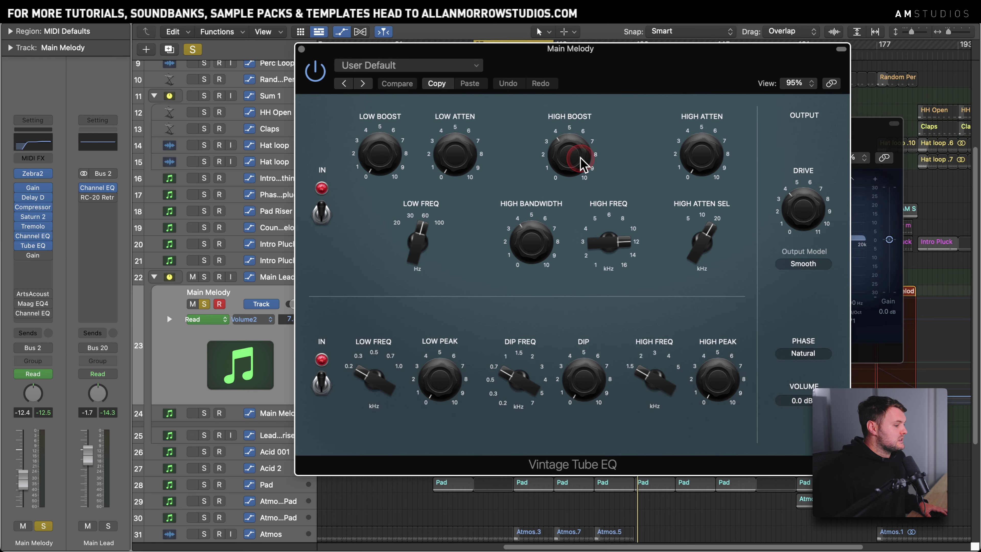
click(527, 257)
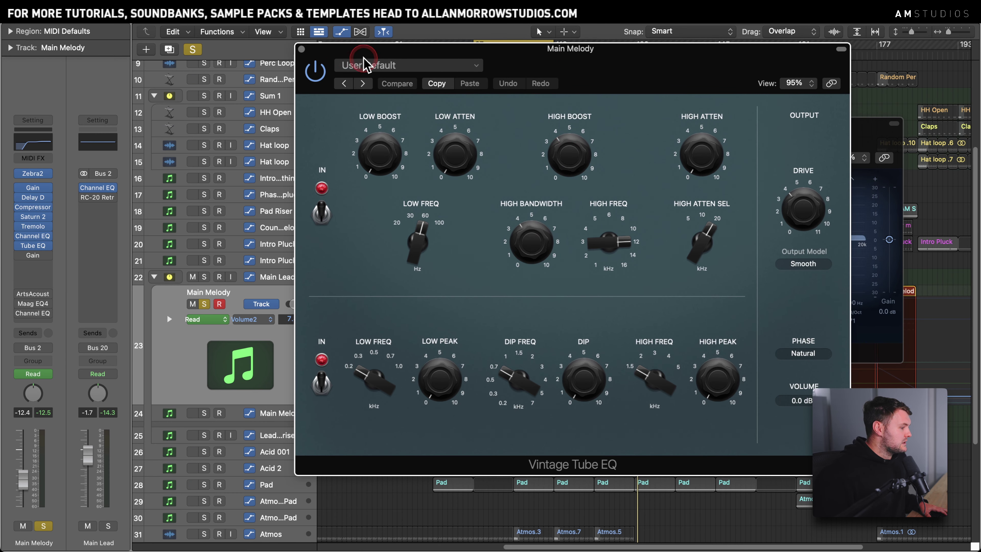
- Close the Channel EQ and Tremolo windows and bring the whole Vintage Tube EQ window into view
drag(366, 58, 335, 171)
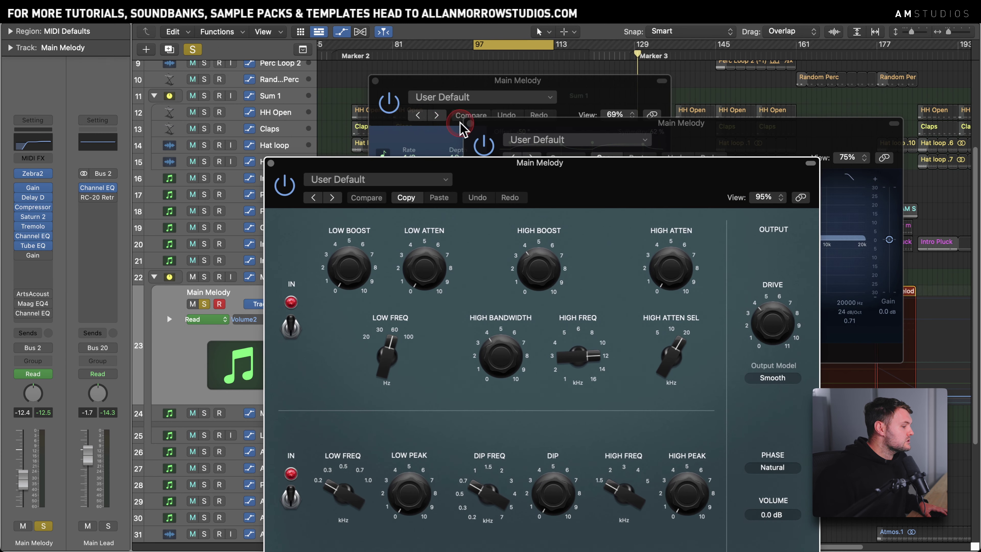
click(470, 124)
click(380, 82)
drag(538, 164, 546, 52)
click(327, 84)
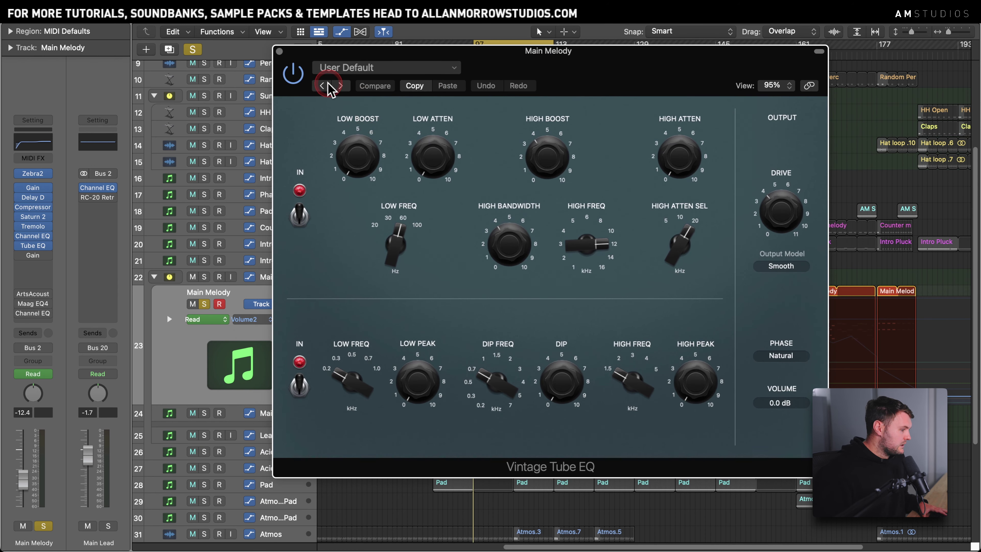
- Bypass the Vintage Tube EQ on the Main Melody and set the playback cycle range to bars 145 to 158
click(292, 73)
click(403, 50)
drag(408, 55, 211, 119)
click(736, 61)
drag(720, 46, 780, 45)
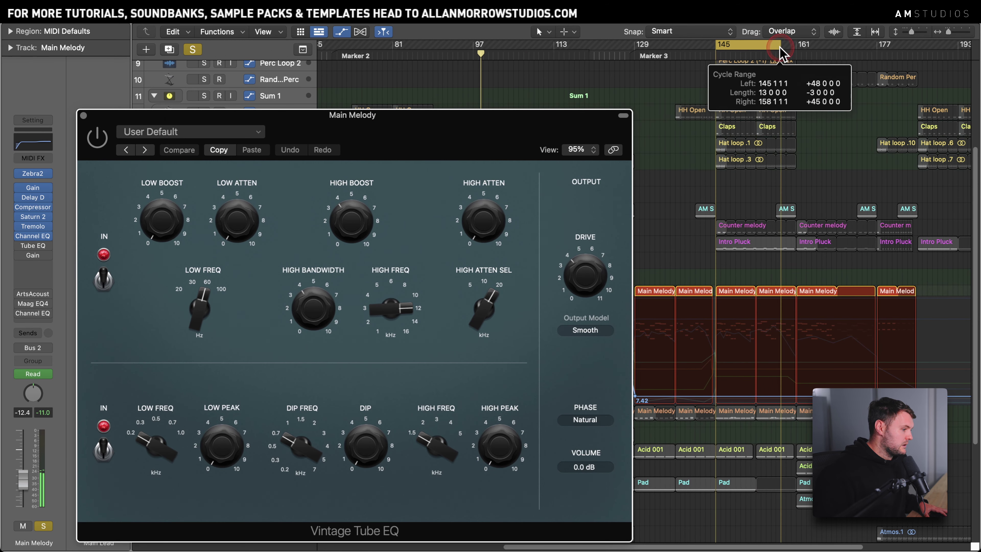
- Re-enable the Vintage Tube EQ during playback and examine its output drive setting
drag(451, 120, 584, 58)
click(228, 75)
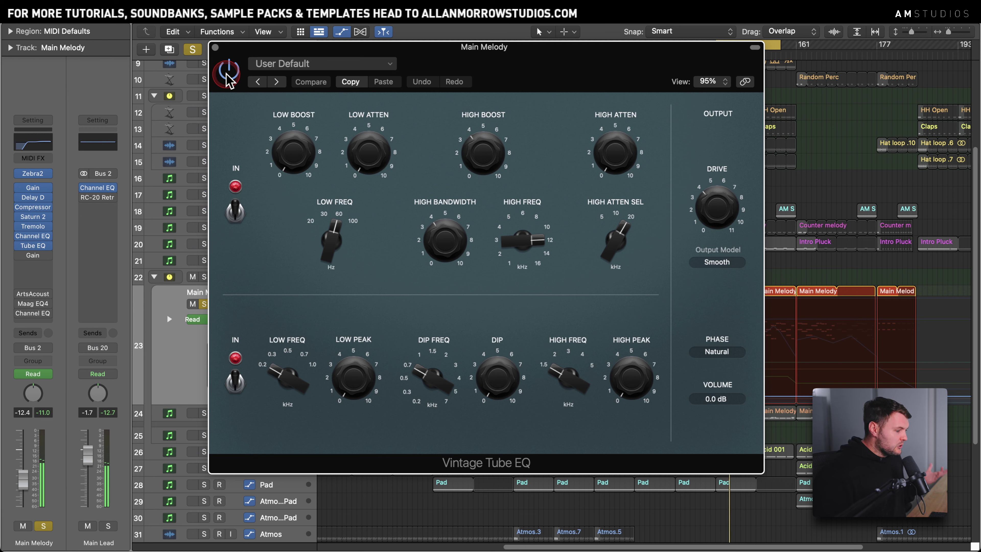
click(655, 195)
click(716, 209)
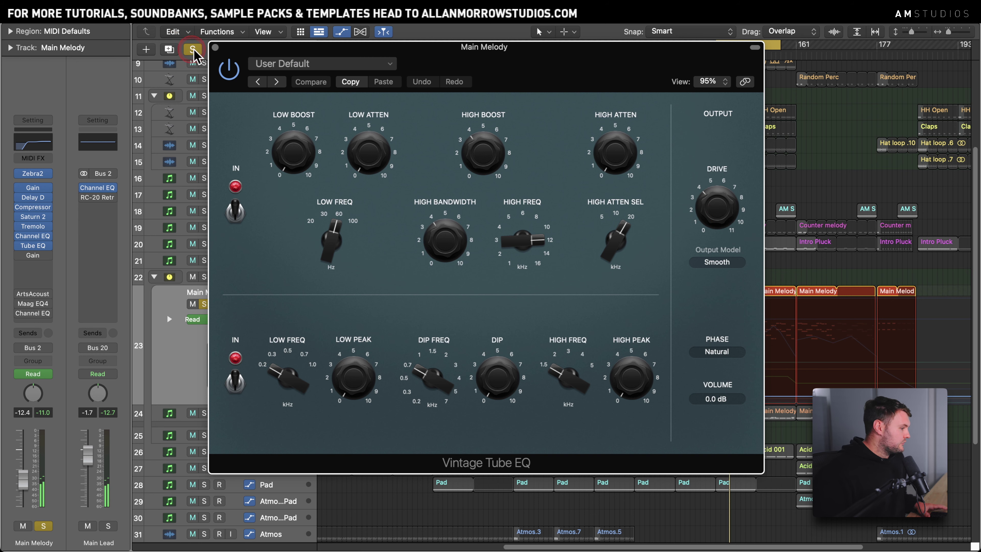
- Close the Vintage Tube EQ, enable the Gain plug-in after it, and check the Gain settings before closing them
click(215, 47)
click(20, 256)
click(33, 255)
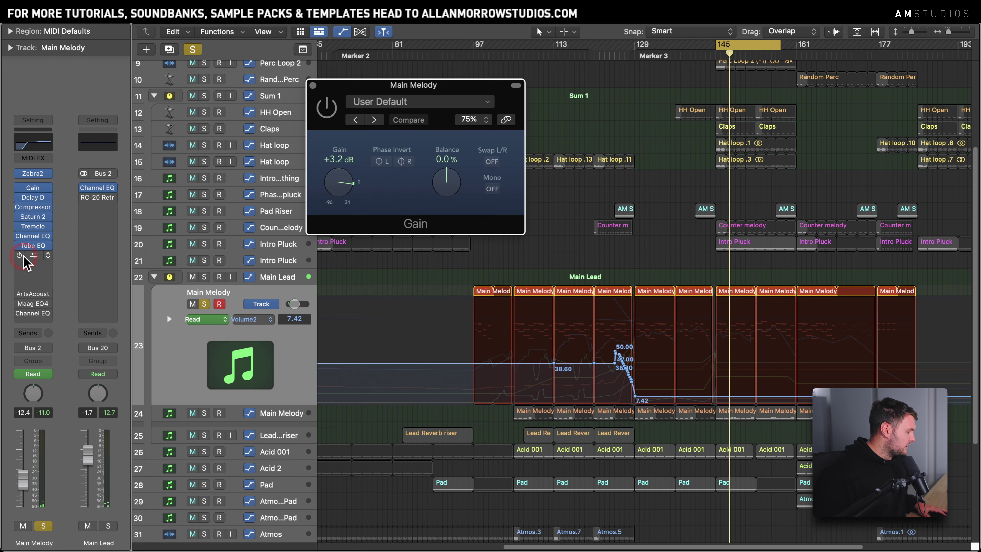
click(337, 75)
click(313, 85)
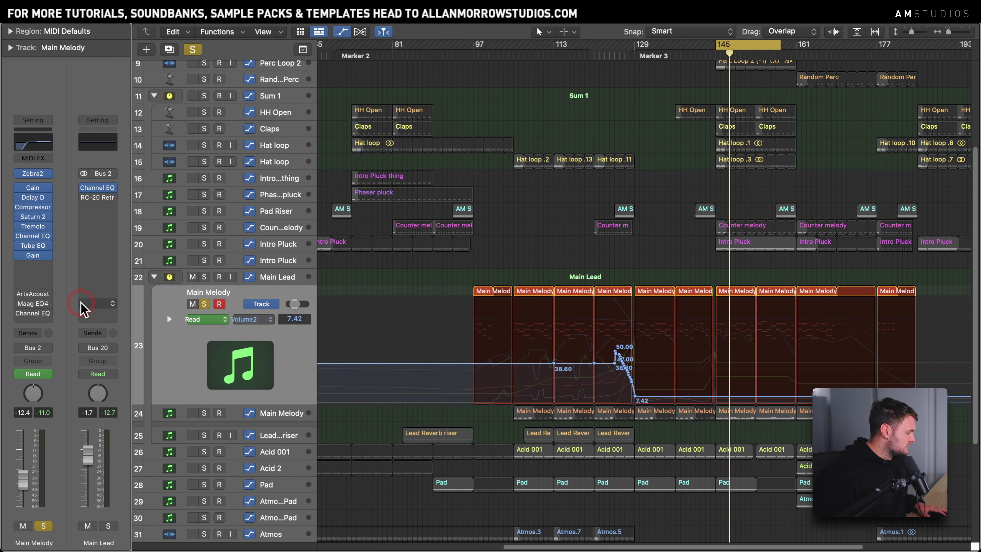
- Open the ArtsAcoustic Reverb on the Main Melody and enable it while the melody plays
click(35, 293)
drag(594, 86, 502, 89)
key(space)
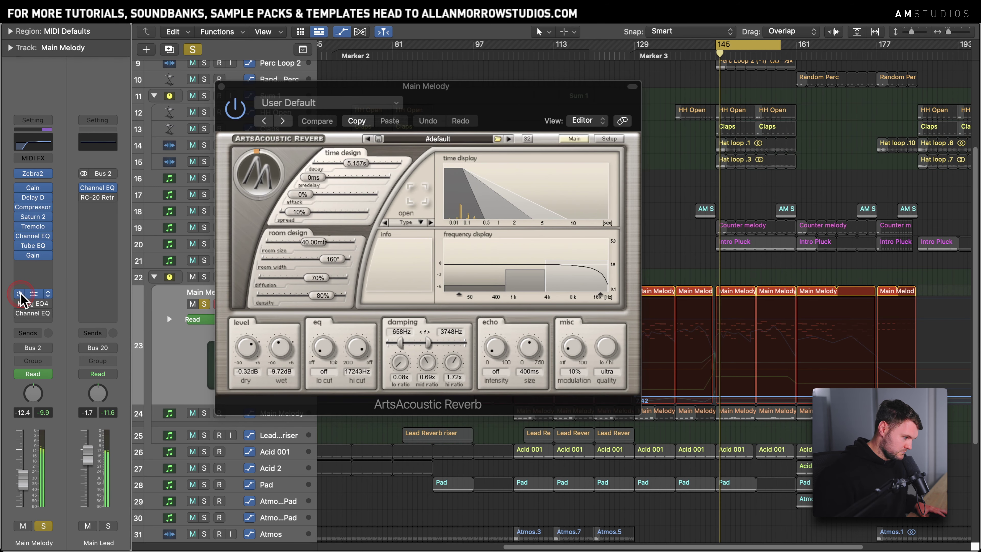
click(20, 294)
click(342, 249)
click(354, 180)
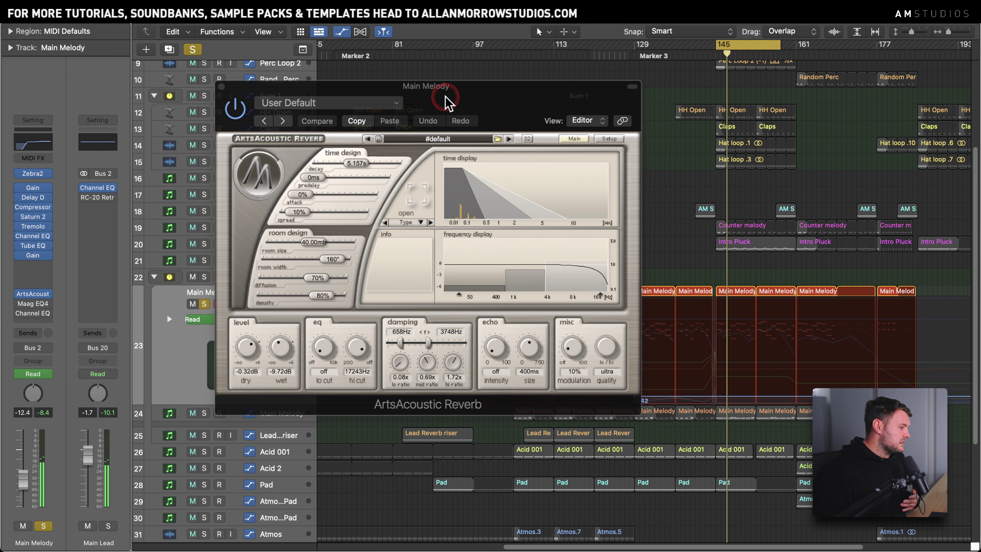
- Examine the ArtsAcoustic Reverb's frequency display, damping and decay settings
drag(438, 87, 489, 79)
click(530, 271)
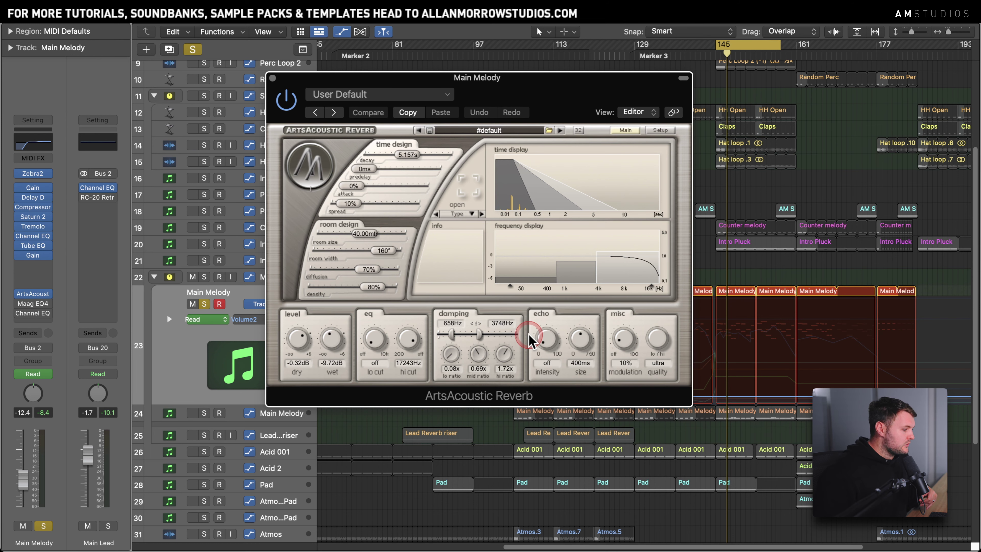
click(567, 88)
drag(567, 88, 579, 81)
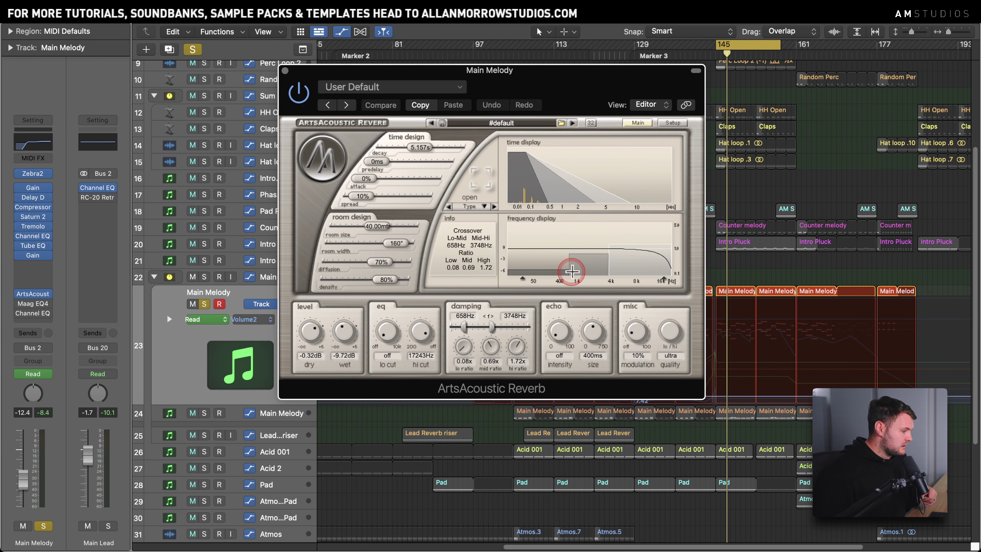
drag(576, 267, 663, 251)
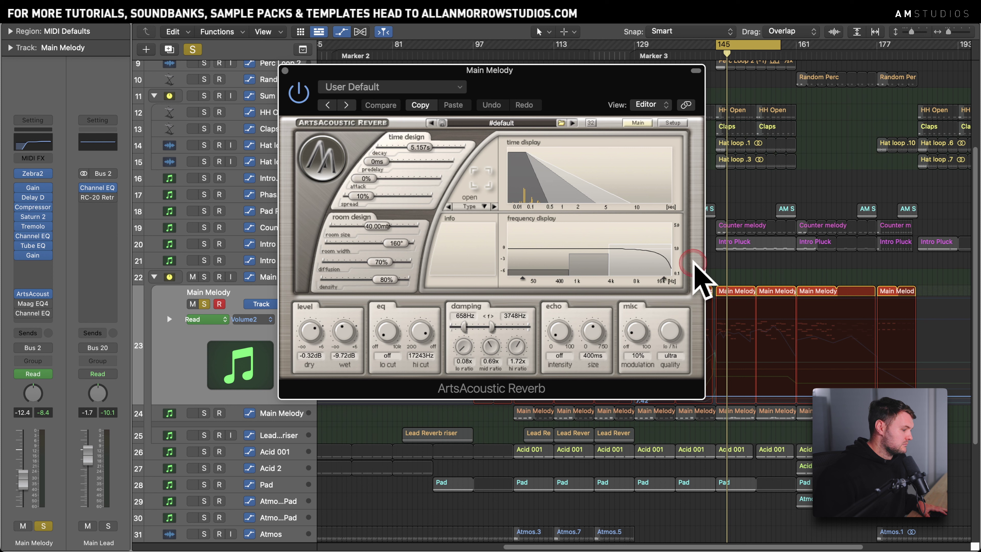
drag(591, 68, 577, 71)
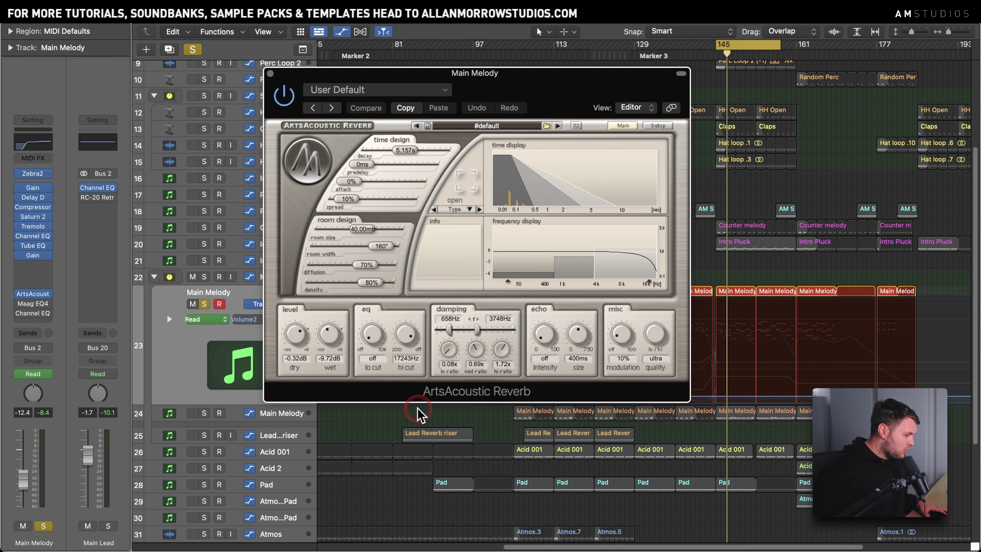
click(349, 145)
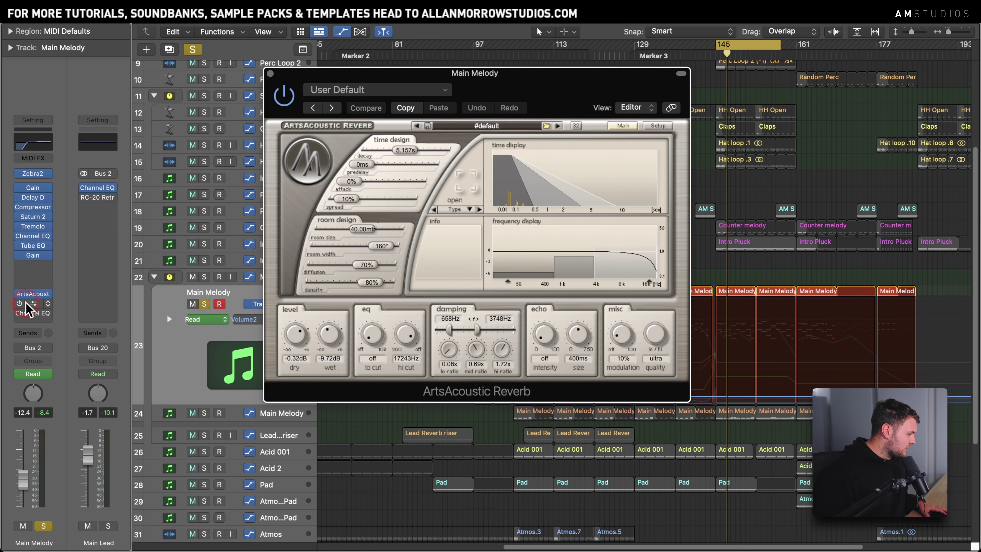
- Close the reverb window, then open and enable the Maag EQ4 on the Main Melody
click(295, 70)
click(270, 73)
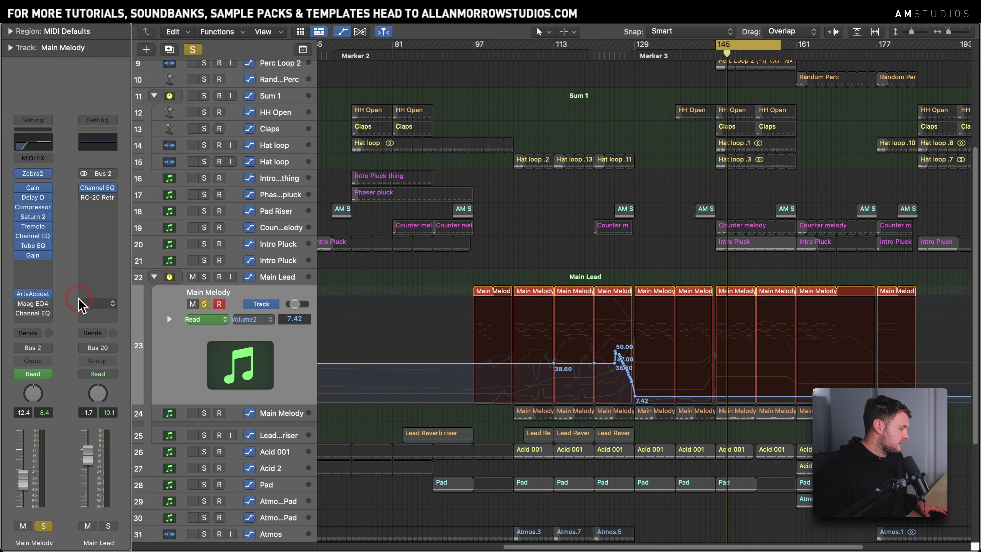
click(33, 304)
drag(481, 67, 556, 69)
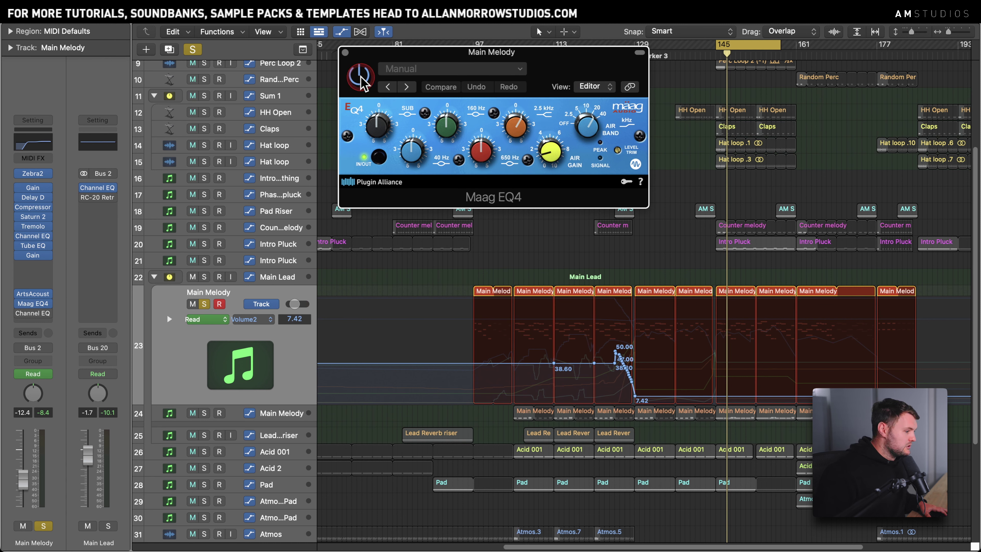
drag(384, 72, 367, 76)
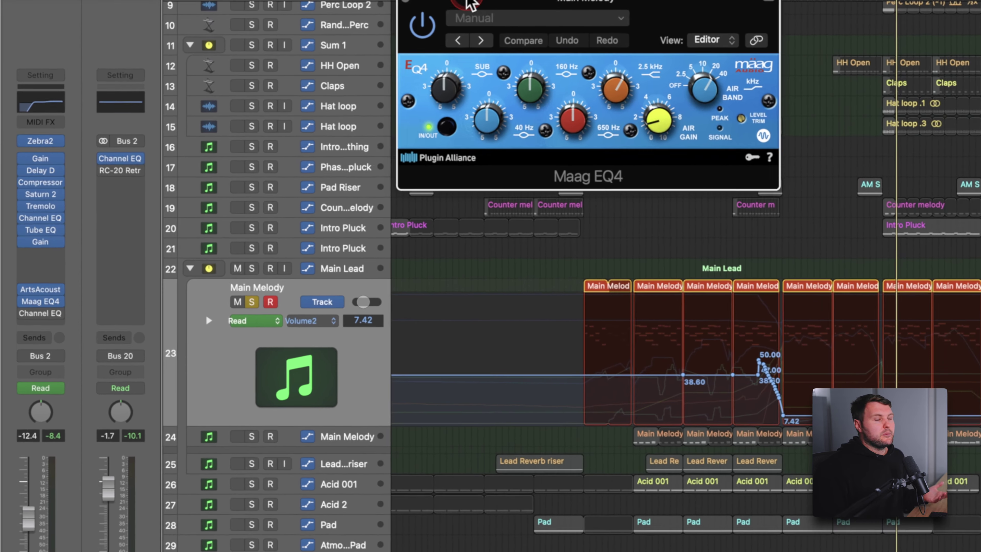
click(162, 323)
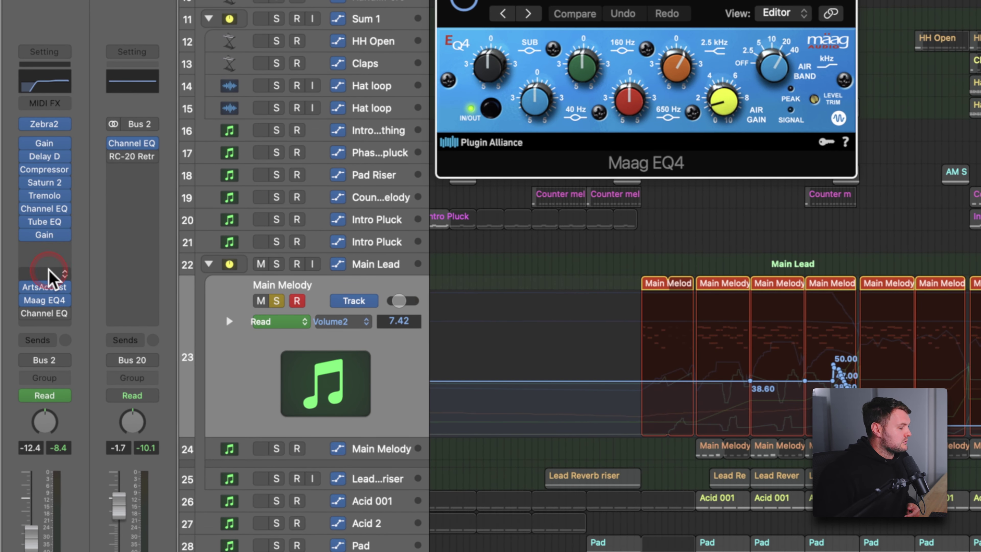
click(59, 268)
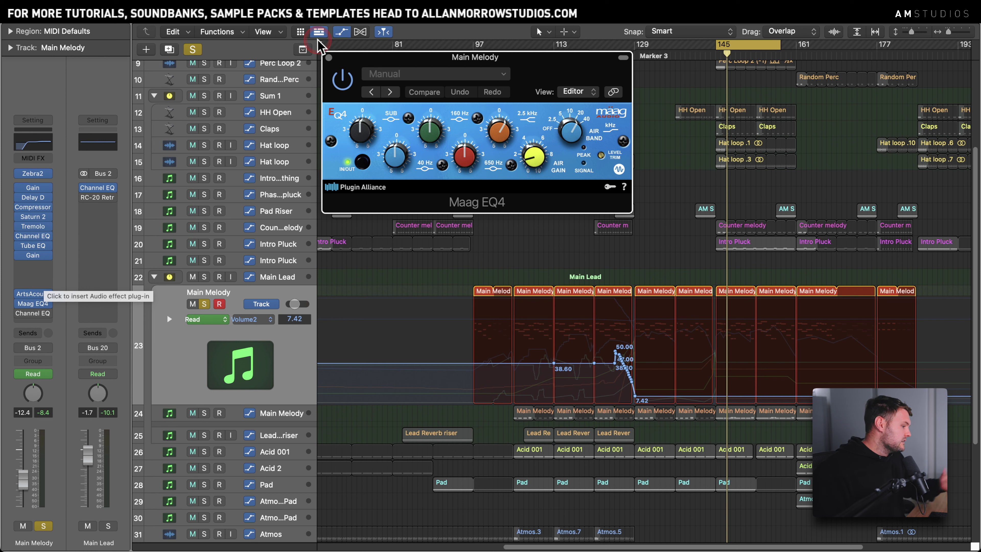
- Play the melody through the Maag EQ4 and examine its 2.5 kHz band and air band settings
drag(468, 58, 504, 47)
key(space)
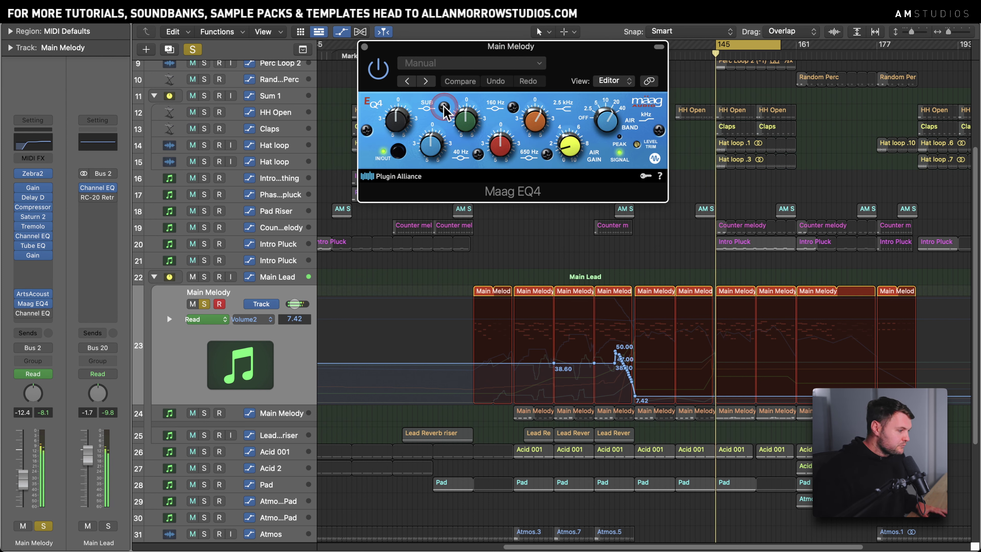
click(396, 56)
drag(399, 62, 403, 56)
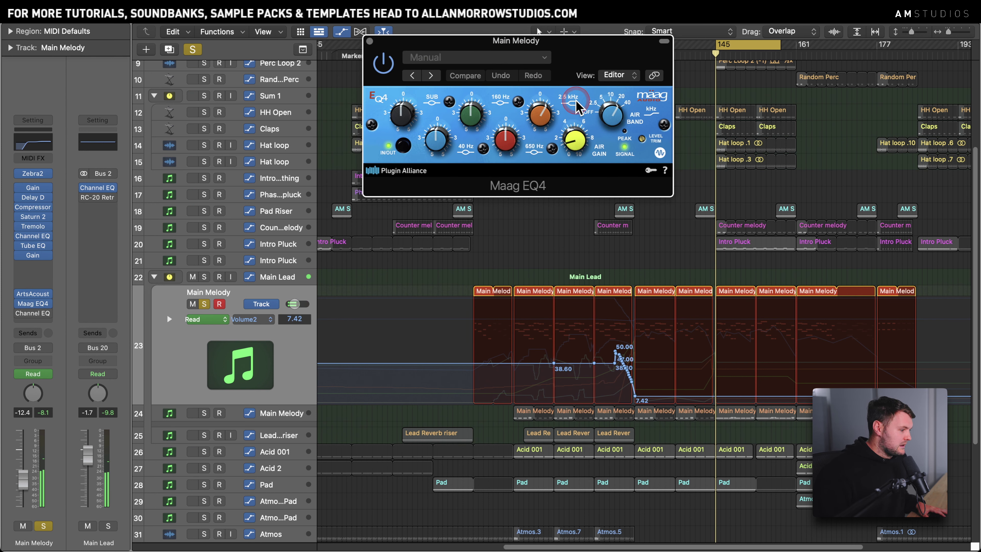
click(567, 101)
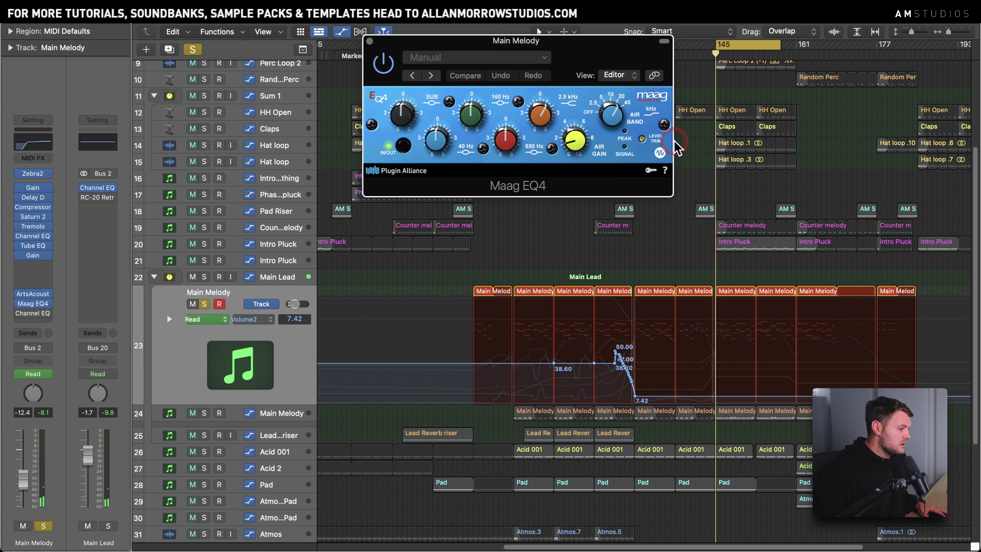
click(626, 96)
drag(619, 53, 626, 49)
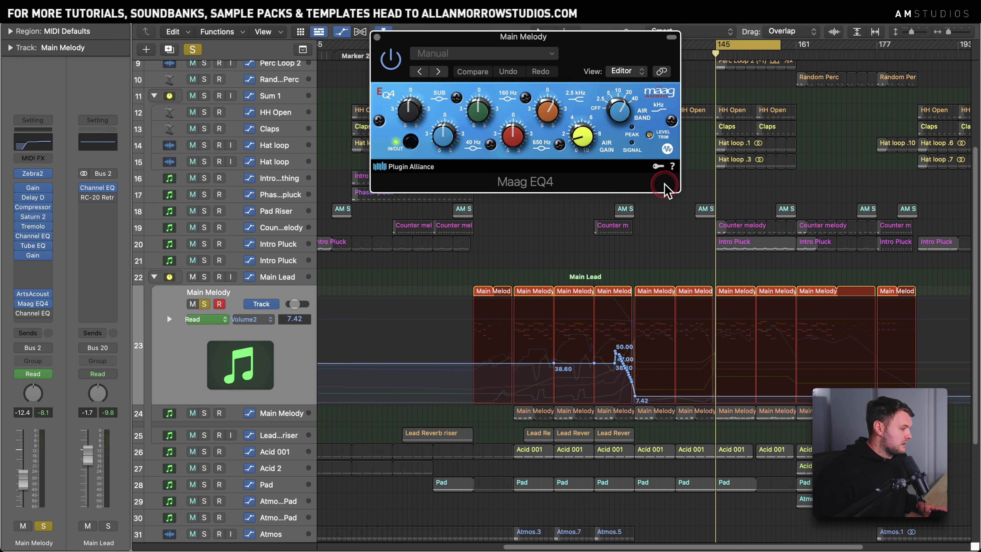
- Compare the melody with the Maag EQ4 bypassed and active during playback, and close its window
key(space)
click(391, 61)
click(392, 63)
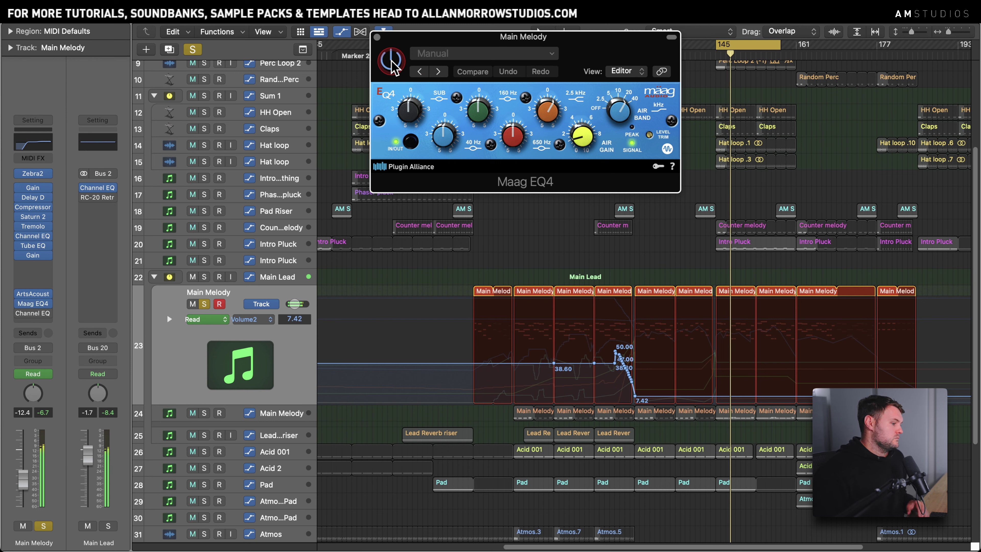
drag(523, 38, 473, 48)
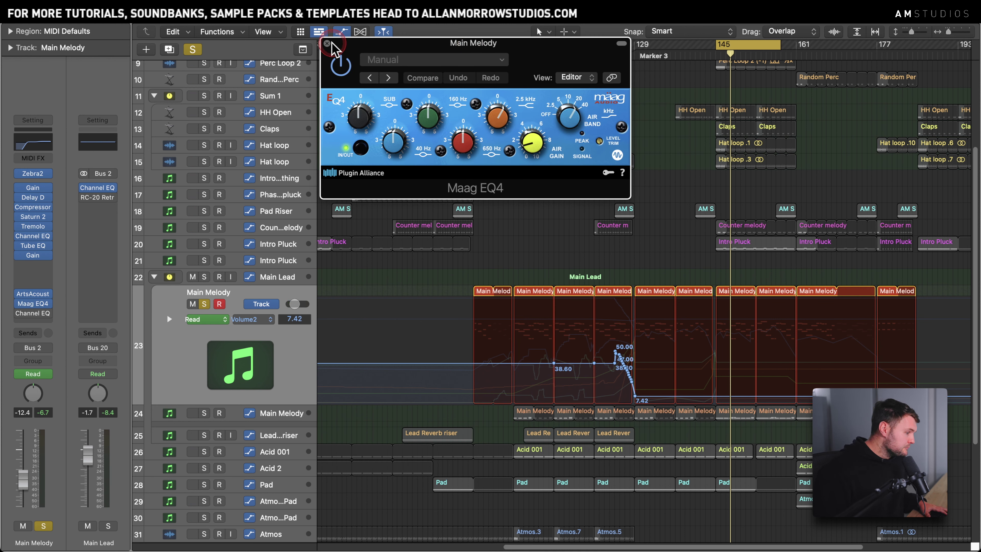
drag(328, 46, 349, 50)
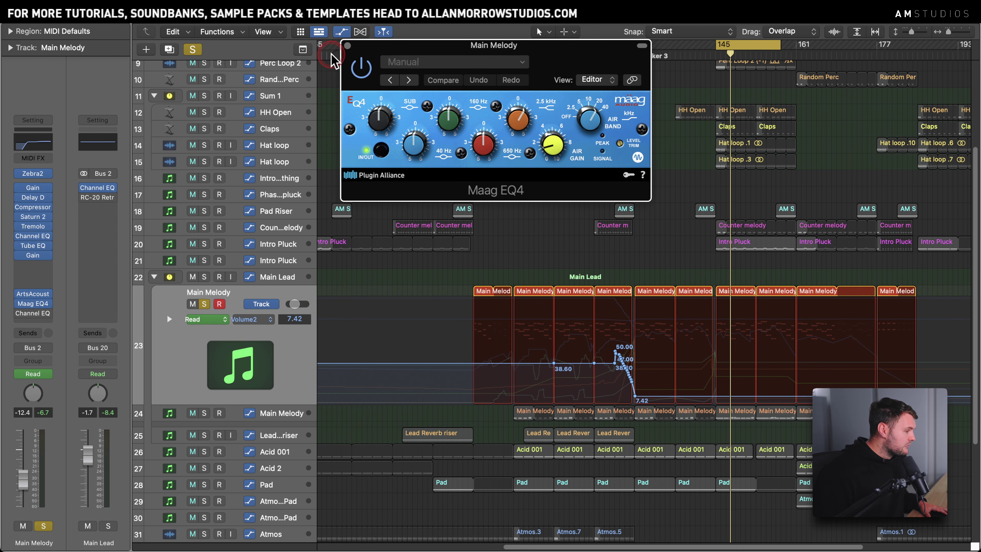
click(347, 46)
- Enable the Channel EQ after the Maag EQ4, examine its low cut during playback, and close its window
click(100, 122)
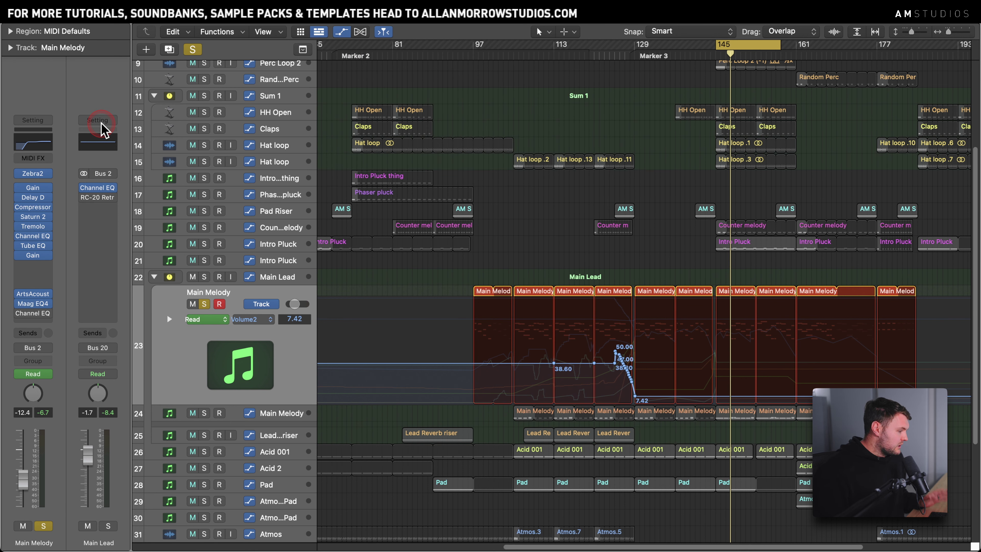
click(19, 314)
click(34, 313)
key(space)
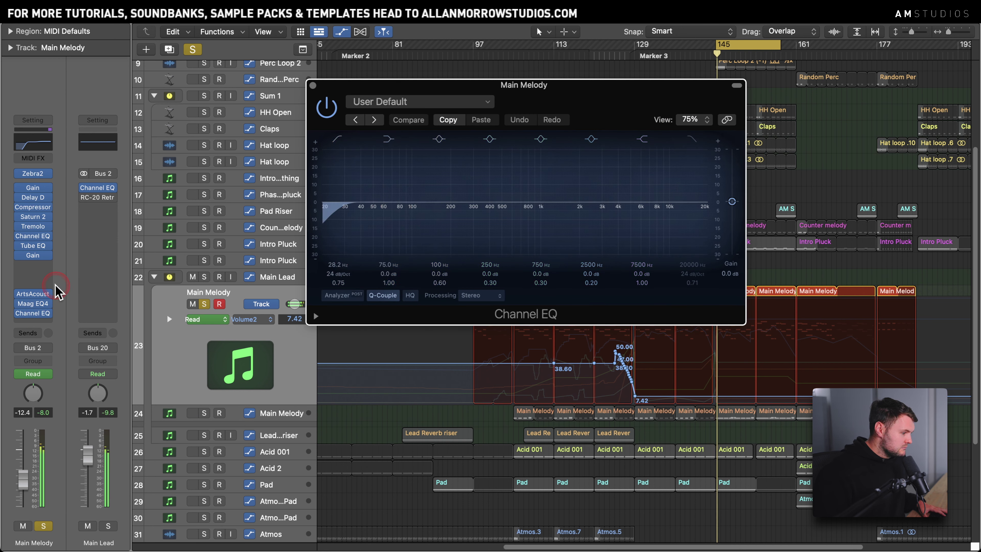
click(33, 307)
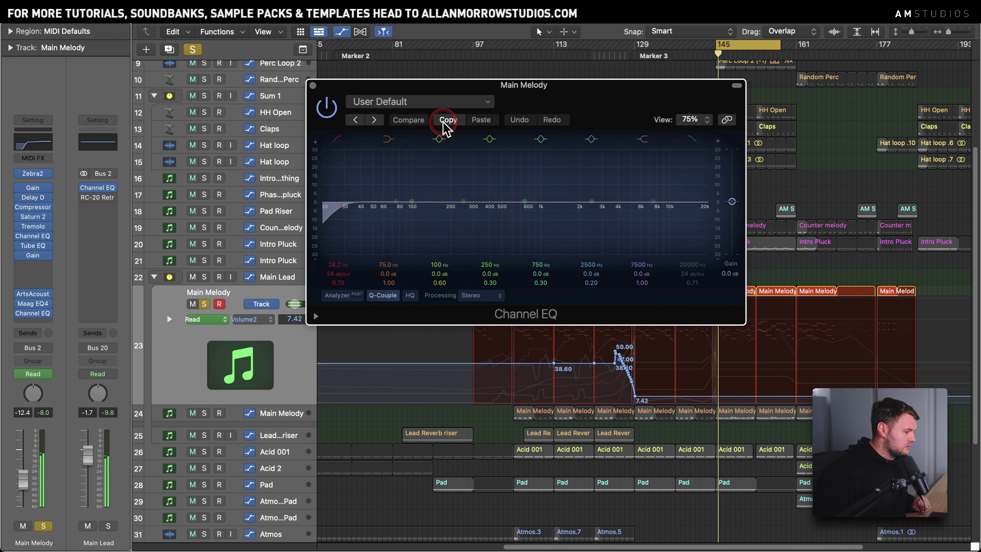
drag(456, 86, 479, 78)
click(337, 77)
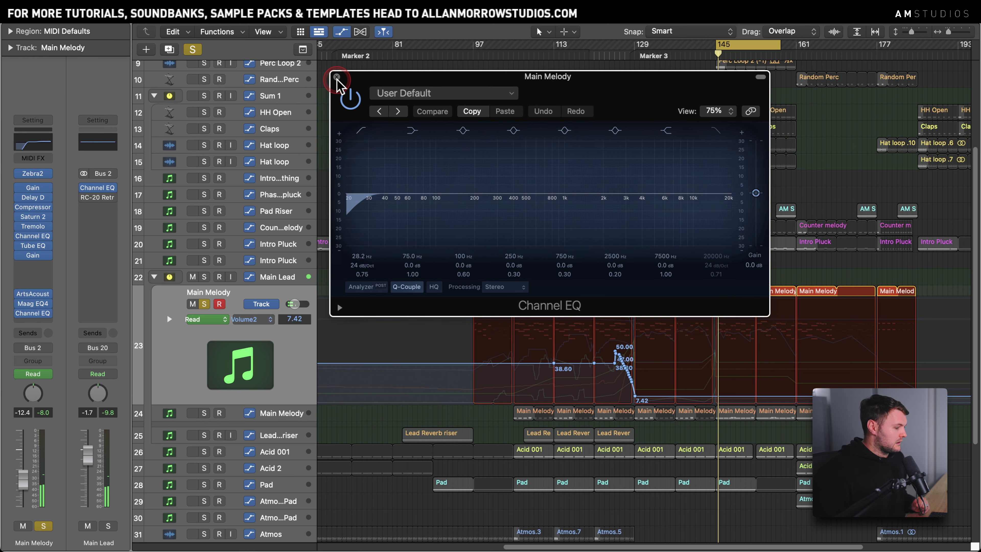
- Select the upper Main Melody track in the Main Lead group and display its delay's Wet automation
click(584, 295)
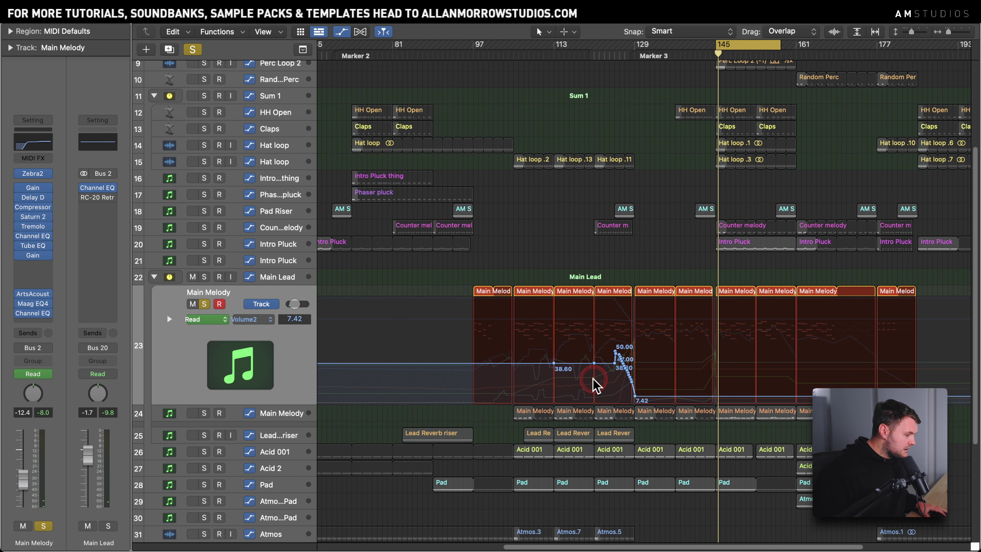
scroll(593, 381, down, 2)
click(294, 393)
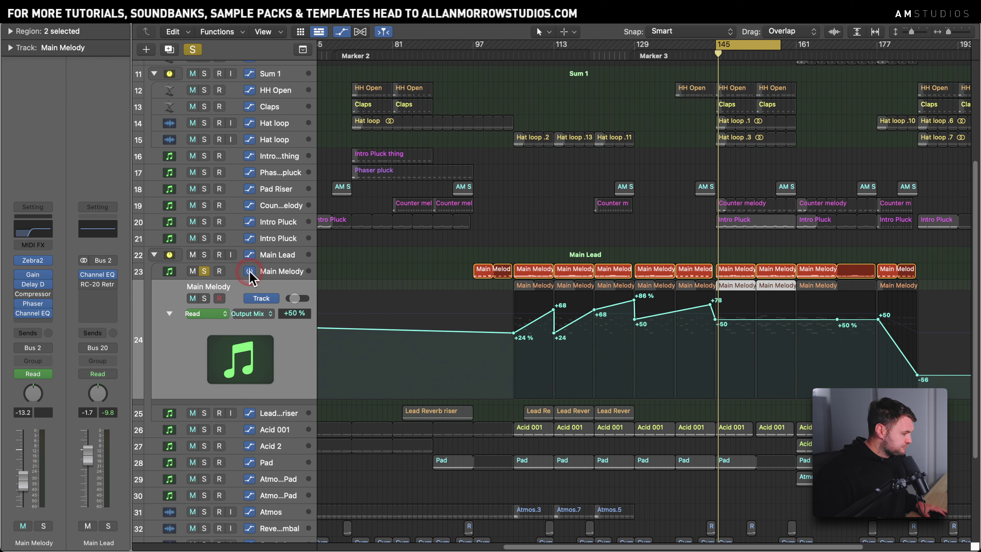
click(271, 273)
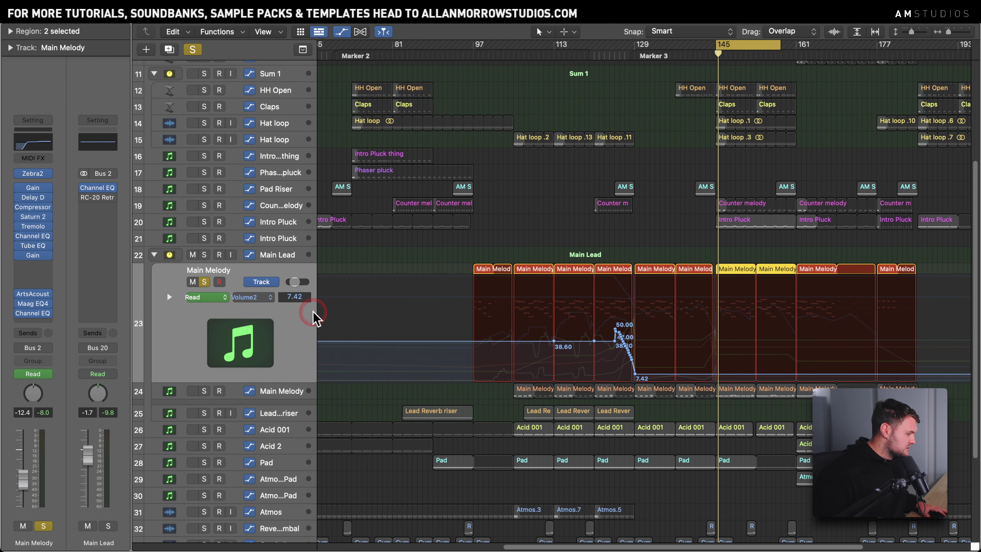
drag(242, 297, 349, 315)
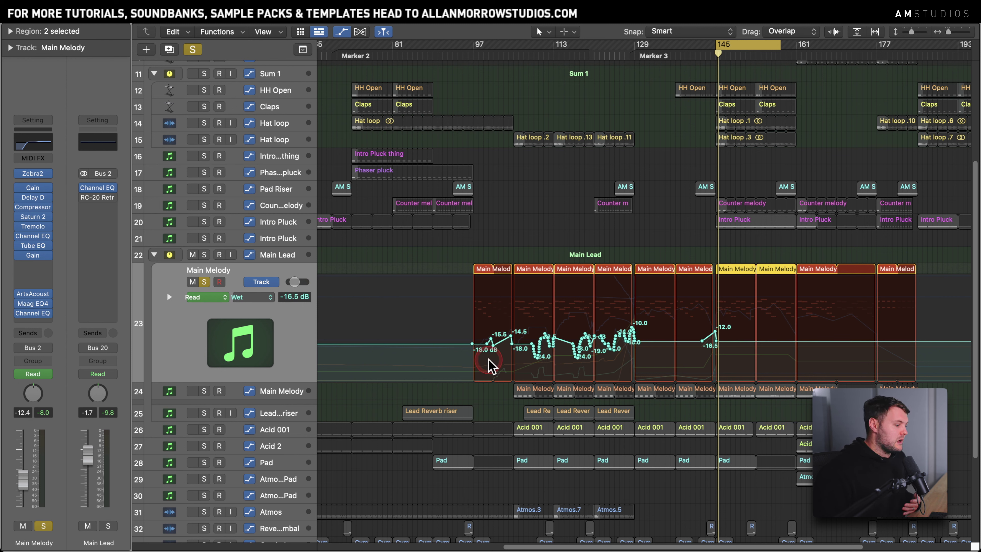
- Show a second automation lane under the Main Melody and set it to Zebra2 Release
click(168, 297)
scroll(378, 387, down, 5)
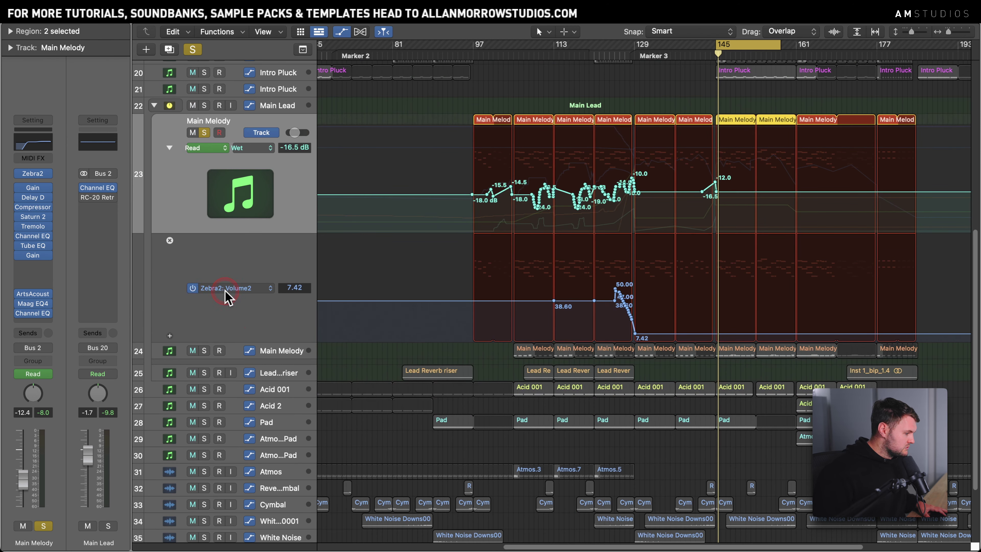
click(255, 300)
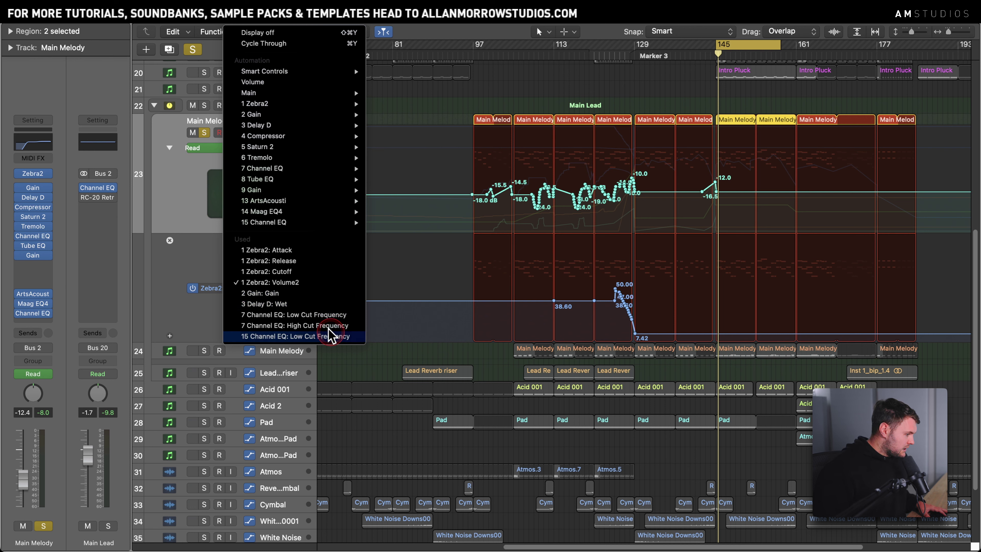
click(324, 260)
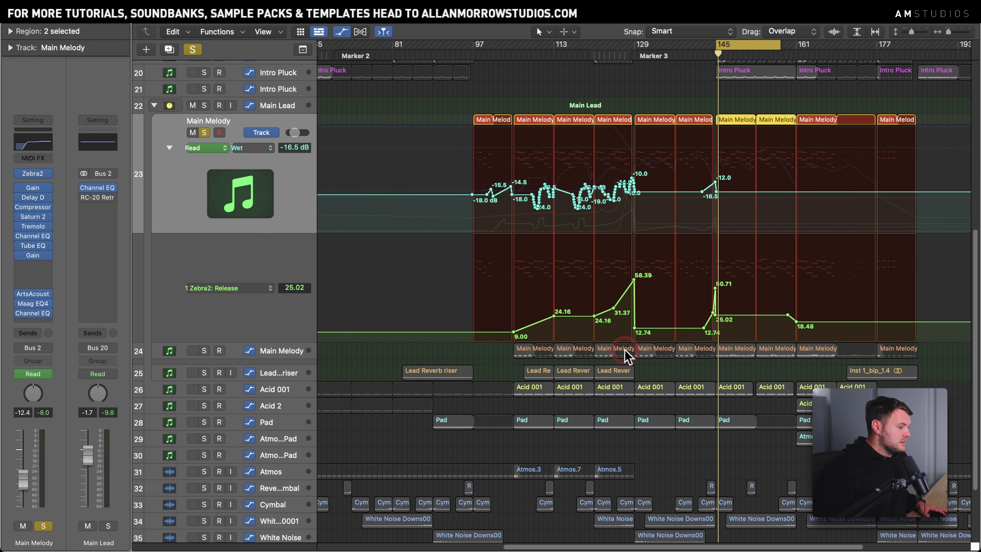
- Play the melody's Release automation leading into Marker 3, and switch the upper automation lane to Zebra2 Attack
click(613, 55)
key(space)
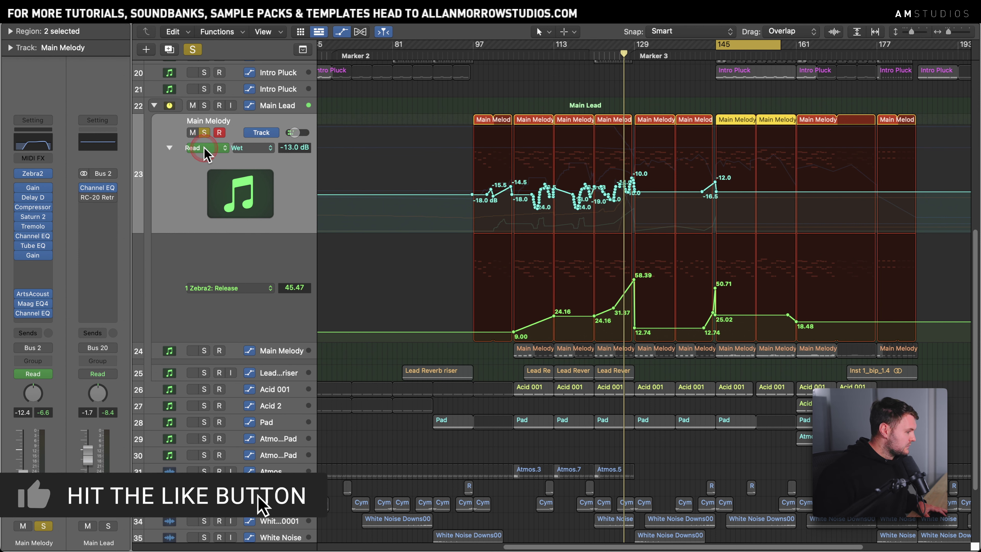
click(252, 147)
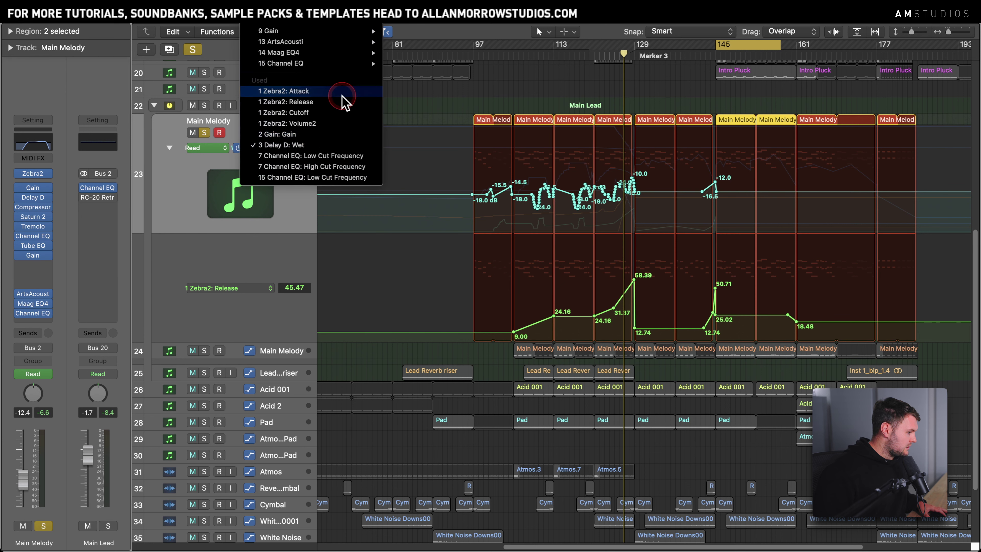
click(563, 232)
click(541, 105)
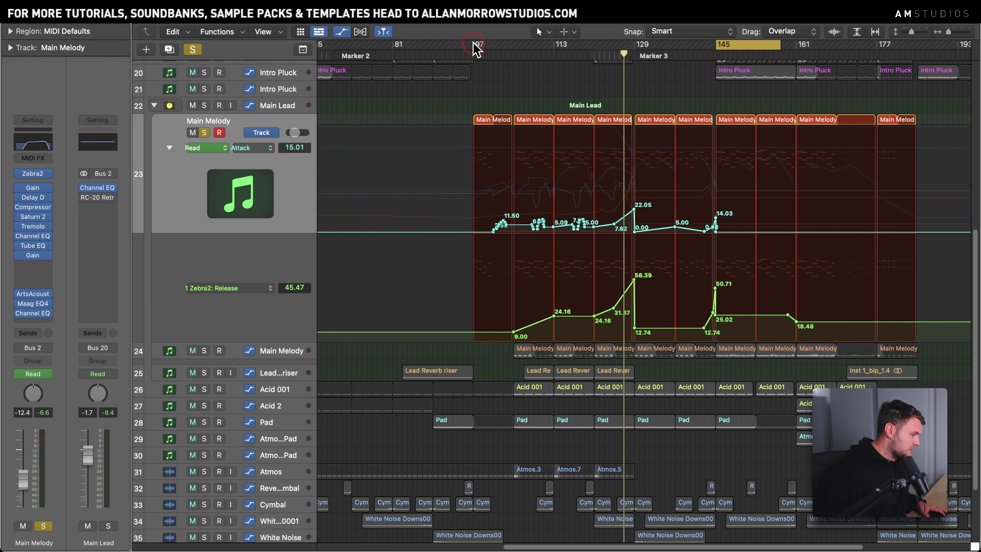
- Set the cycle range from bar 97 to about bar 165 and play the melody to hear its Attack automation
drag(473, 42, 821, 44)
key(space)
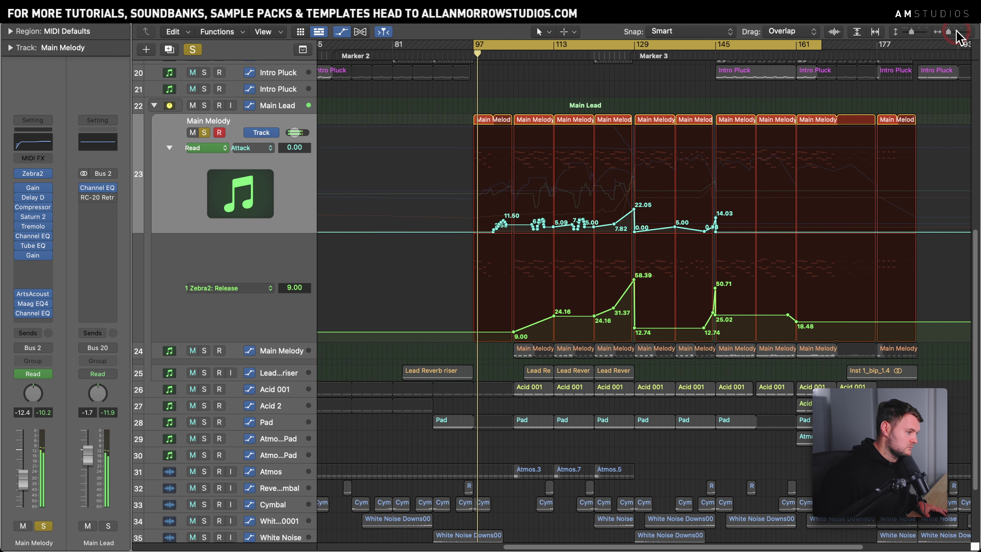
drag(949, 32, 954, 32)
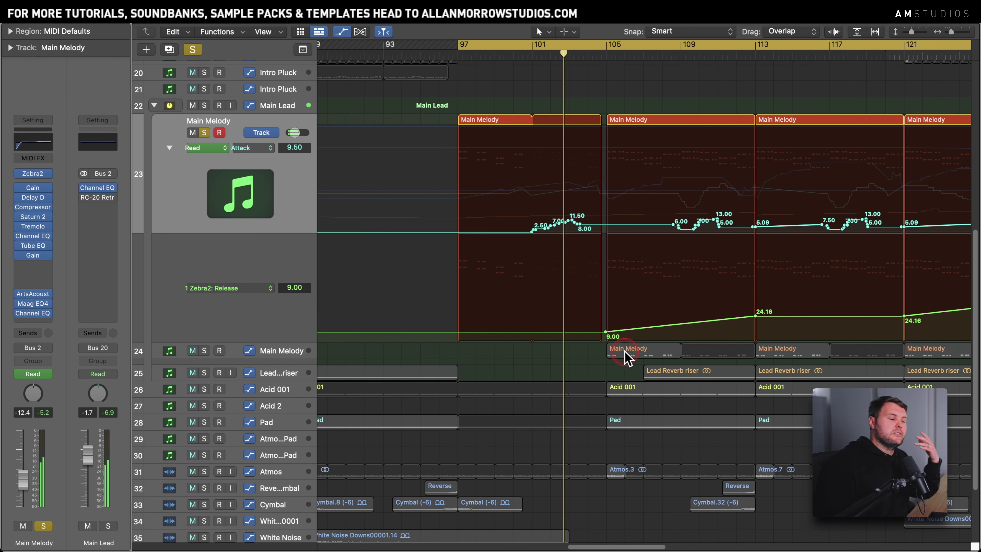
key(space)
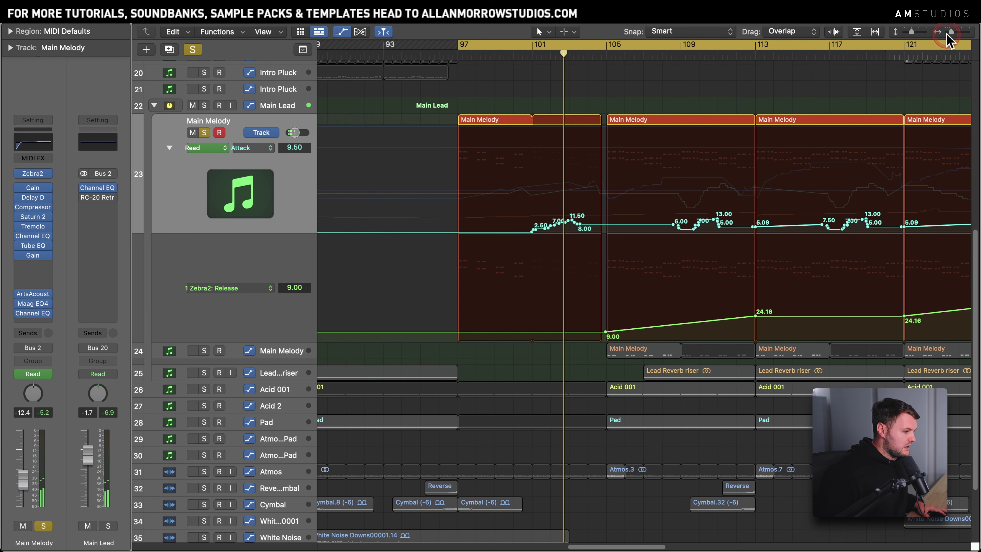
- Play the melody around Marker 3 to hear its Attack and Release changes, and switch the lower automation lane to Zebra2 Cutoff
drag(948, 37, 726, 71)
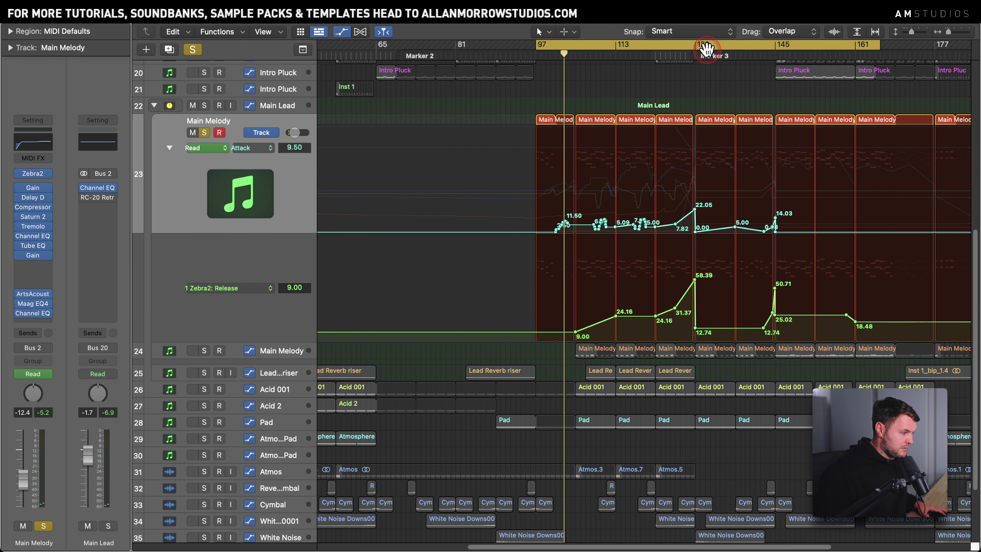
double_click(694, 54)
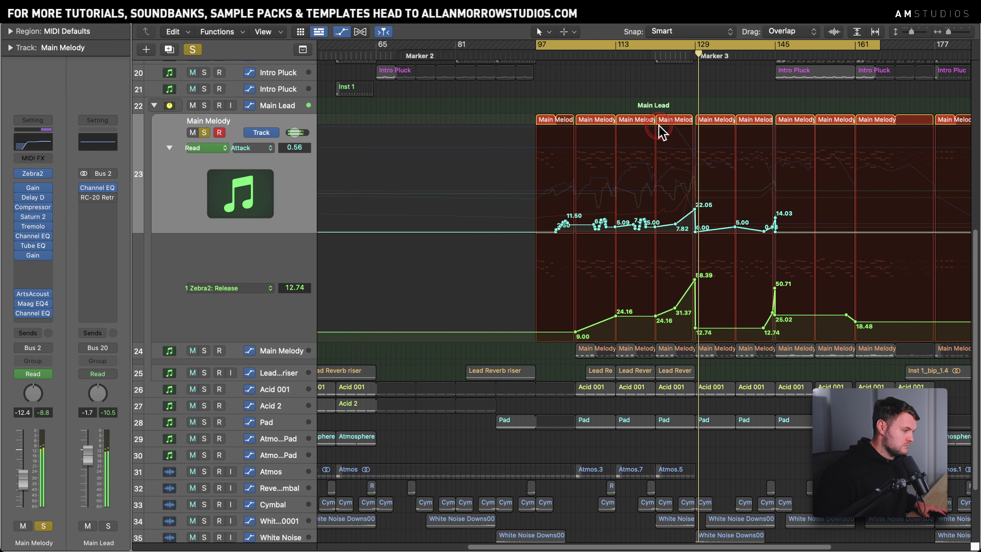
click(681, 60)
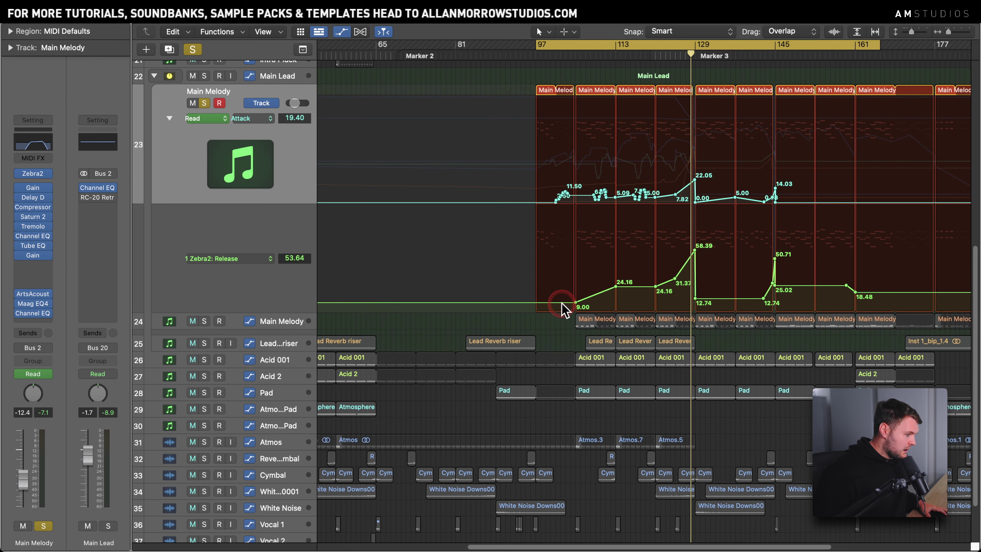
click(248, 258)
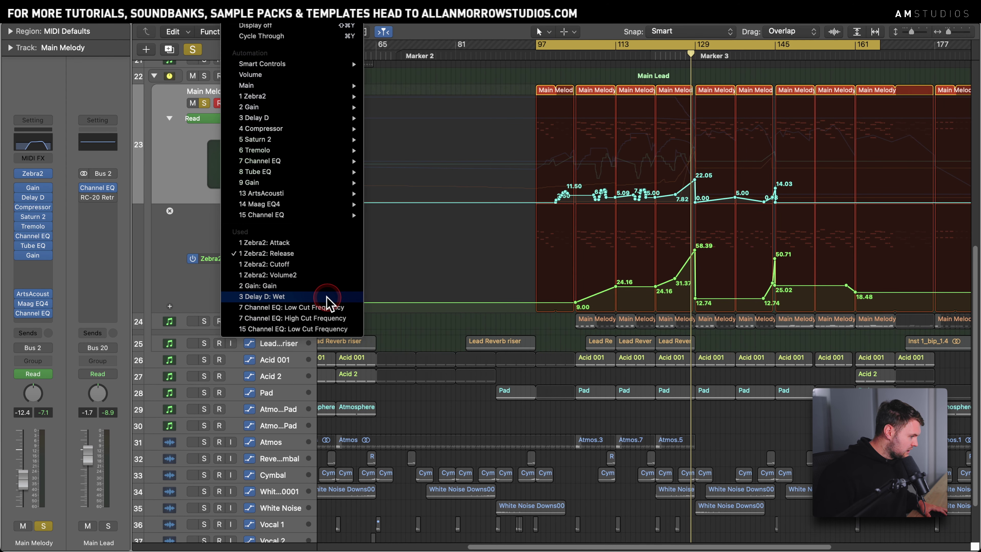
click(309, 265)
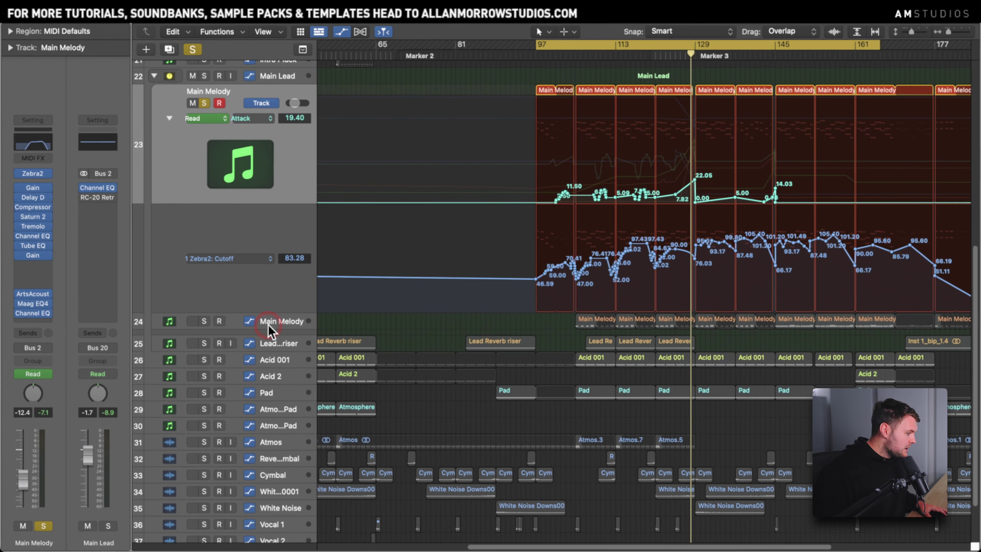
- Solo the lower Main Melody track in place of the upper one and set the cycle range from bar 105 to bar 161
click(21, 356)
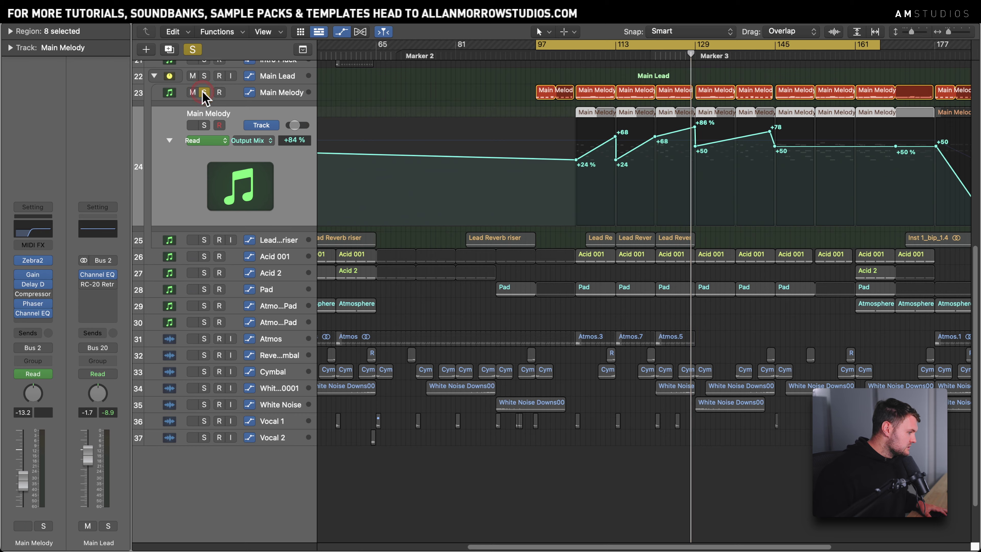
scroll(205, 98, up, 2)
click(205, 132)
click(205, 165)
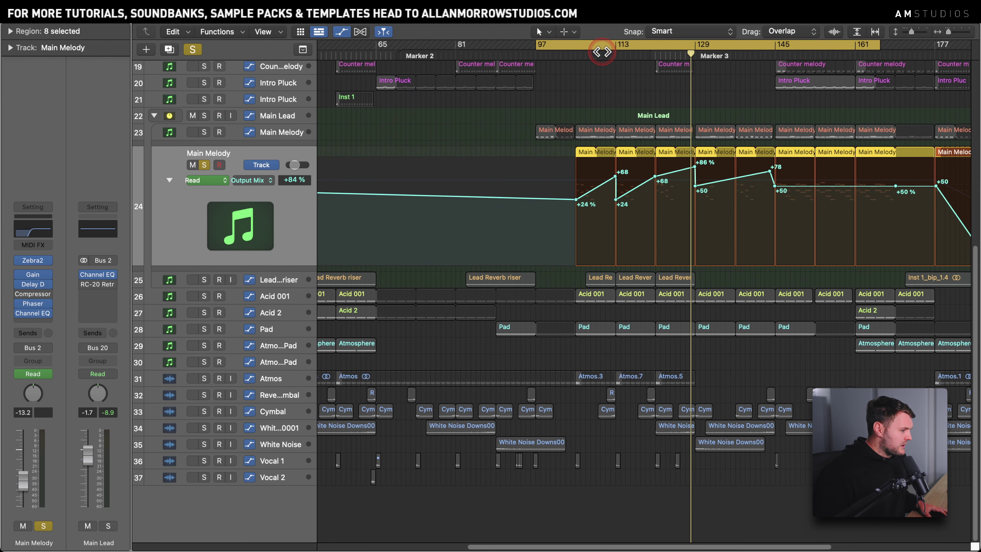
click(665, 54)
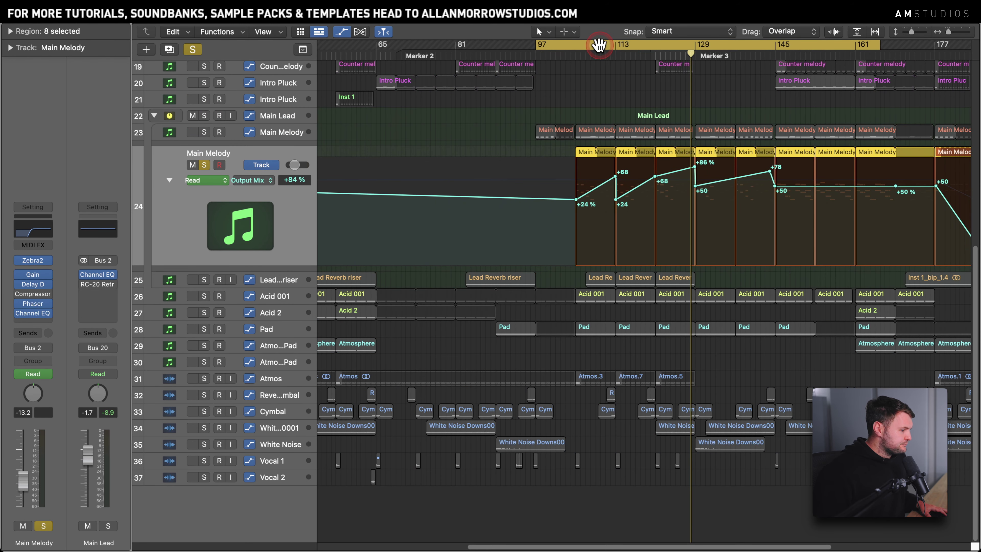
drag(577, 46, 855, 61)
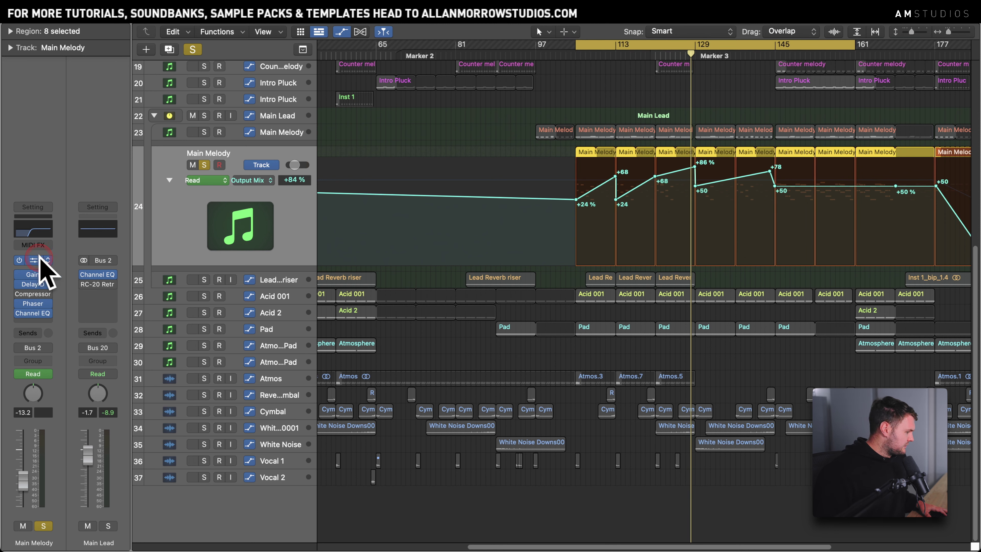
- Open the lower Main Melody's Zebra2, examine its oscillator, filter and envelope settings, and close its window
click(576, 102)
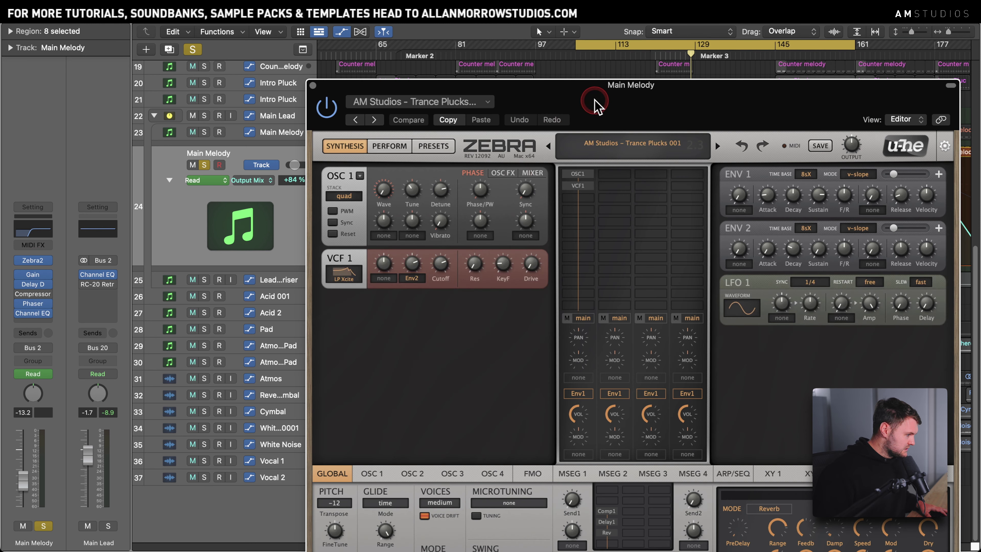
drag(595, 103, 554, 49)
click(597, 155)
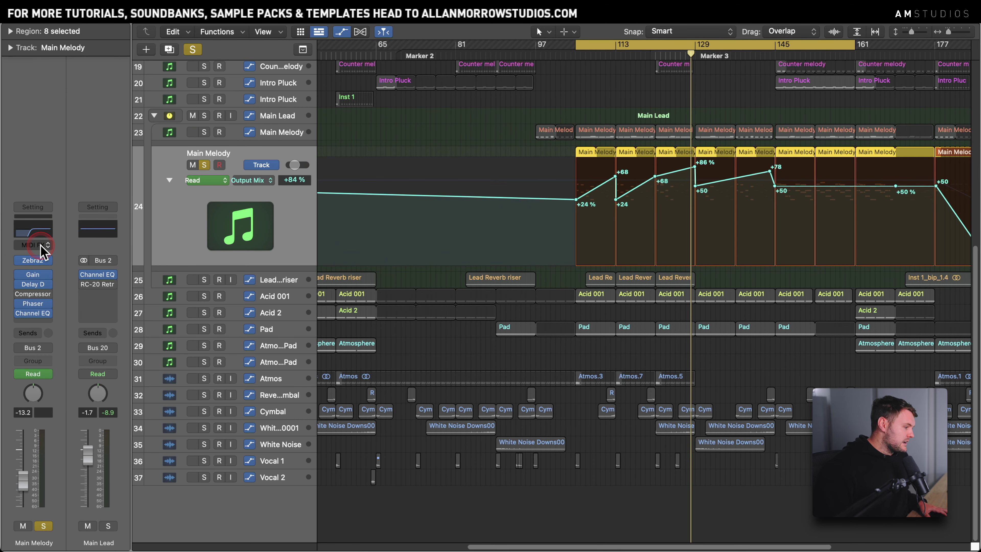
click(518, 99)
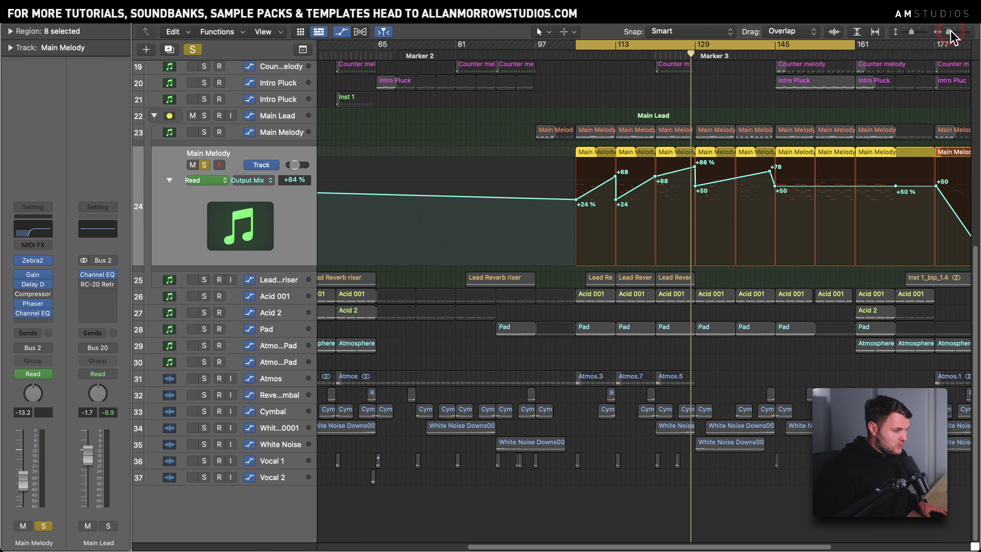
- Play the soloed lower Main Melody from bar 105 to hear the layer with its Output Mix automation
drag(949, 32, 952, 33)
scroll(519, 202, right, 2)
key(space)
scroll(564, 279, right, 4)
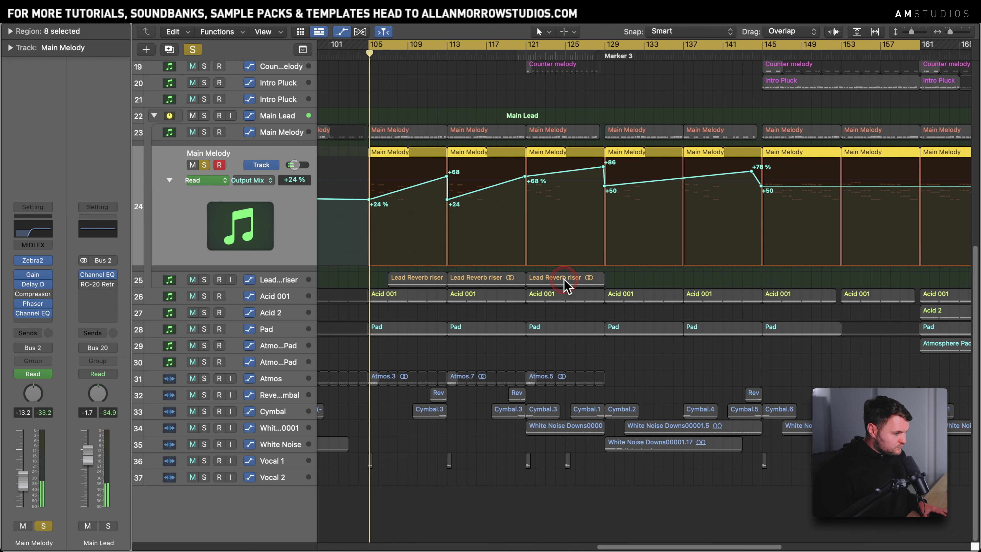
key(space)
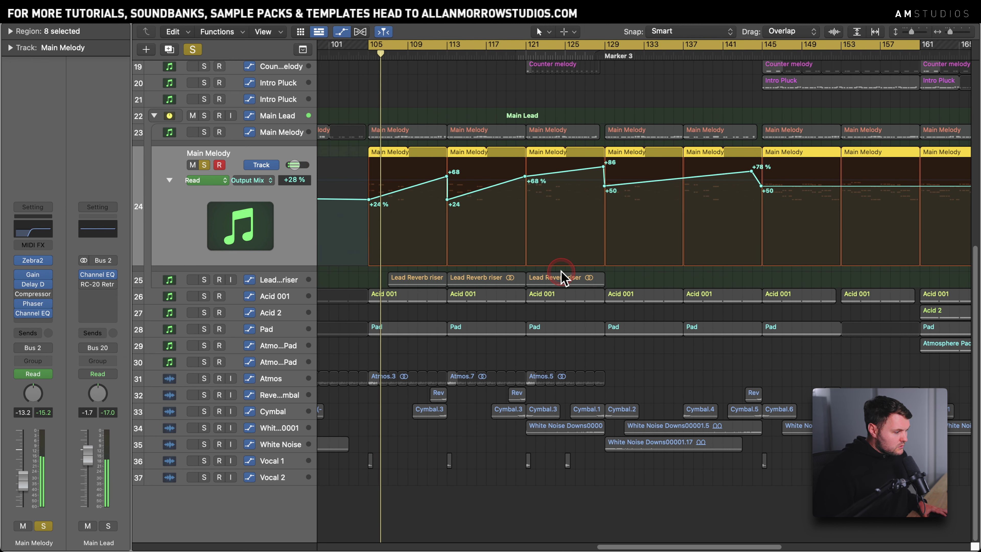
click(294, 165)
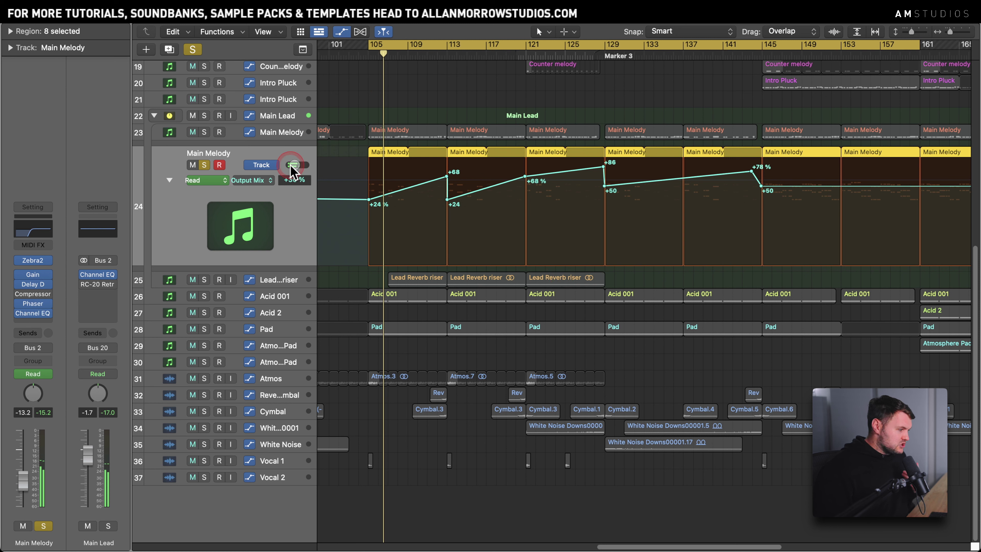
- Solo the upper Main Melody along with the lower one and play both in a cycle from bar 129 to bar 145
click(204, 132)
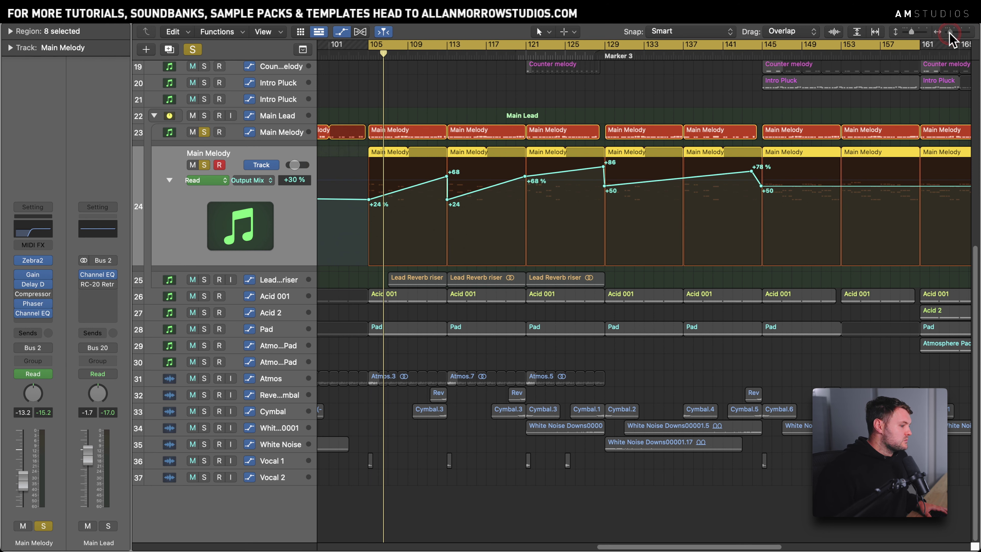
drag(950, 31, 947, 32)
click(509, 171)
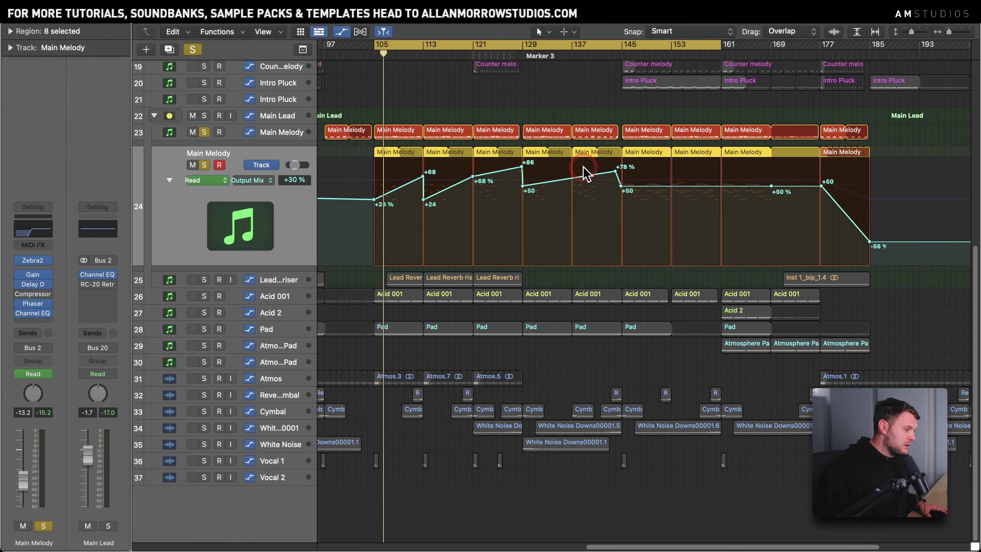
scroll(585, 174, up, 3)
click(535, 50)
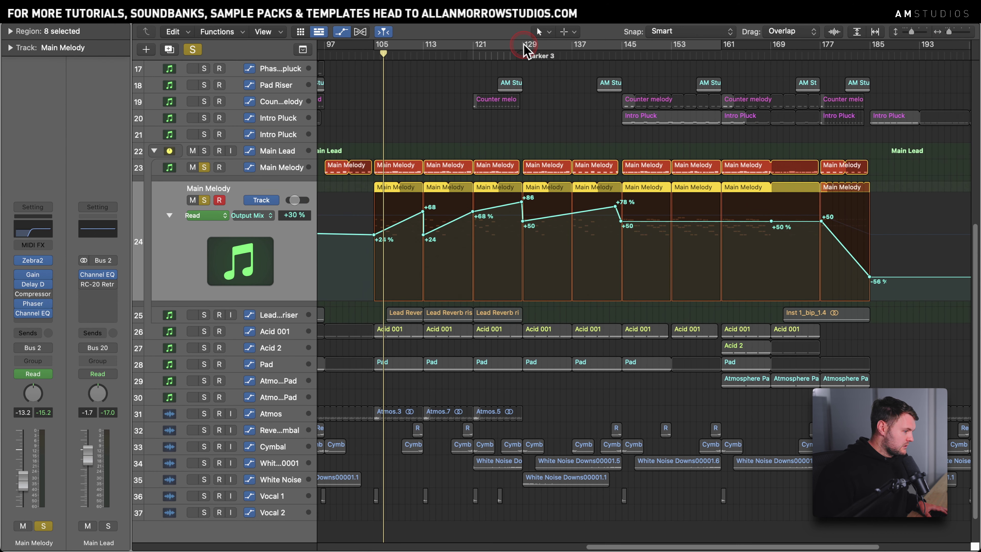
drag(524, 48, 623, 65)
key(space)
- Compare the lower Main Melody alone with both layers together by toggling the upper track's solo during playback
click(204, 166)
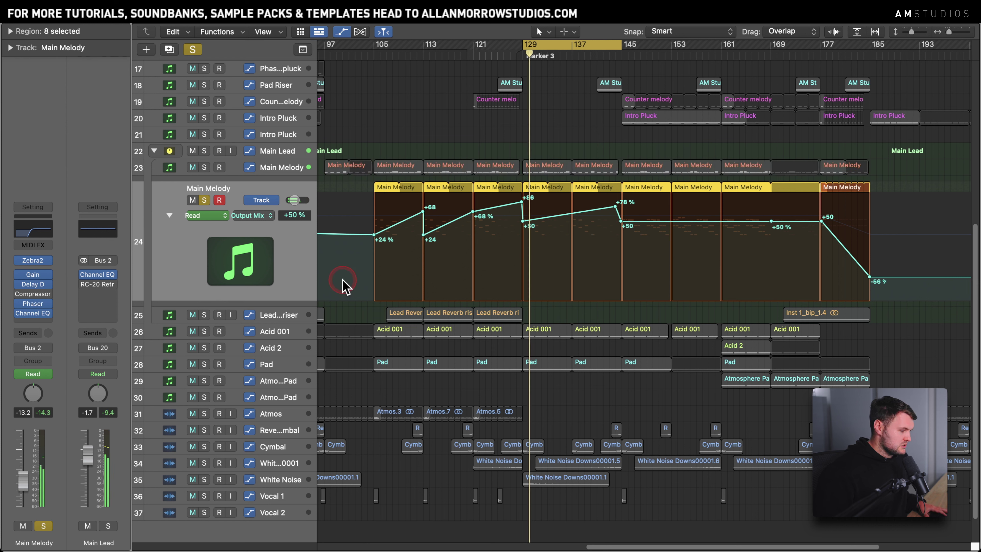
click(590, 55)
click(249, 216)
click(635, 208)
click(204, 166)
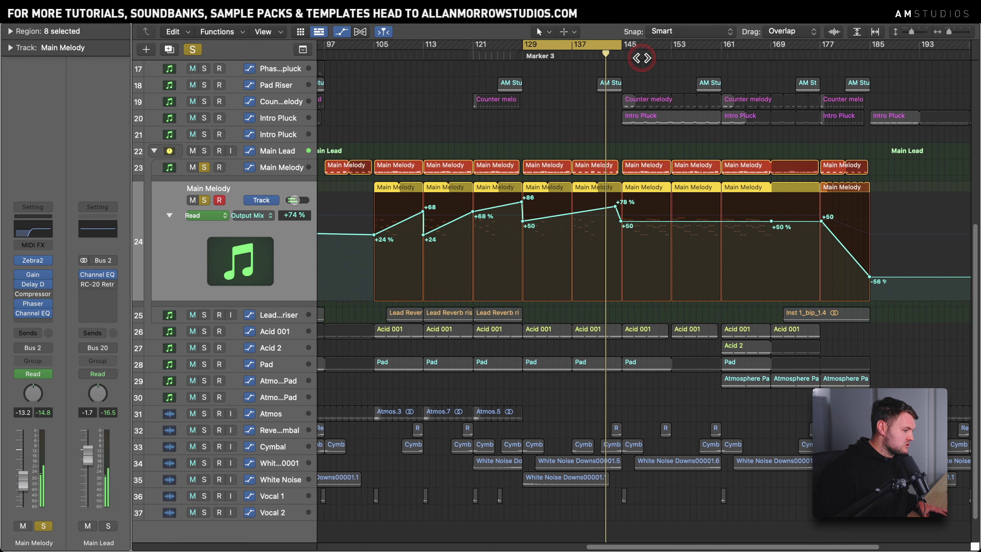
- Extend the cycle range to about bar 181, clear all solos, and play the full mix leading into Marker 3
click(576, 50)
drag(622, 47, 845, 48)
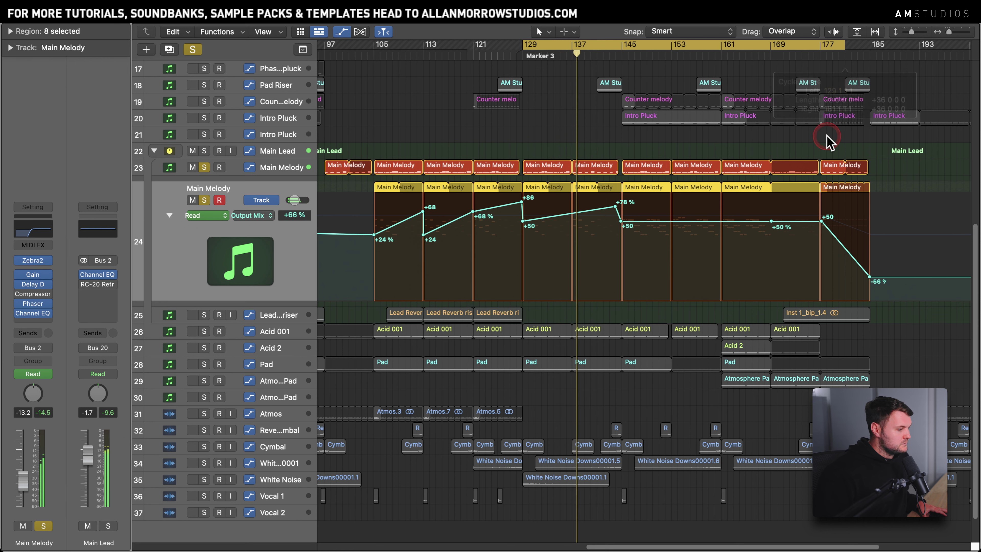
click(192, 49)
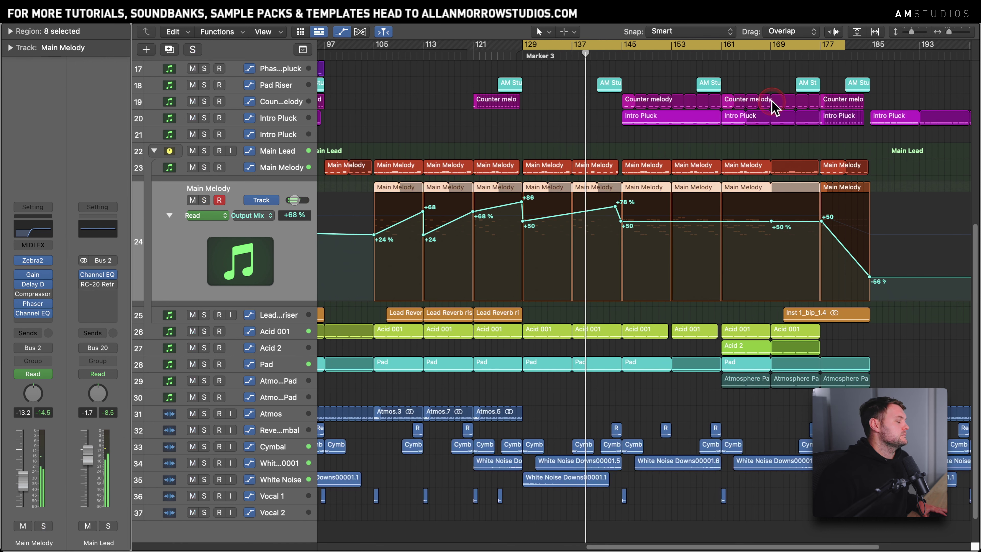
click(487, 50)
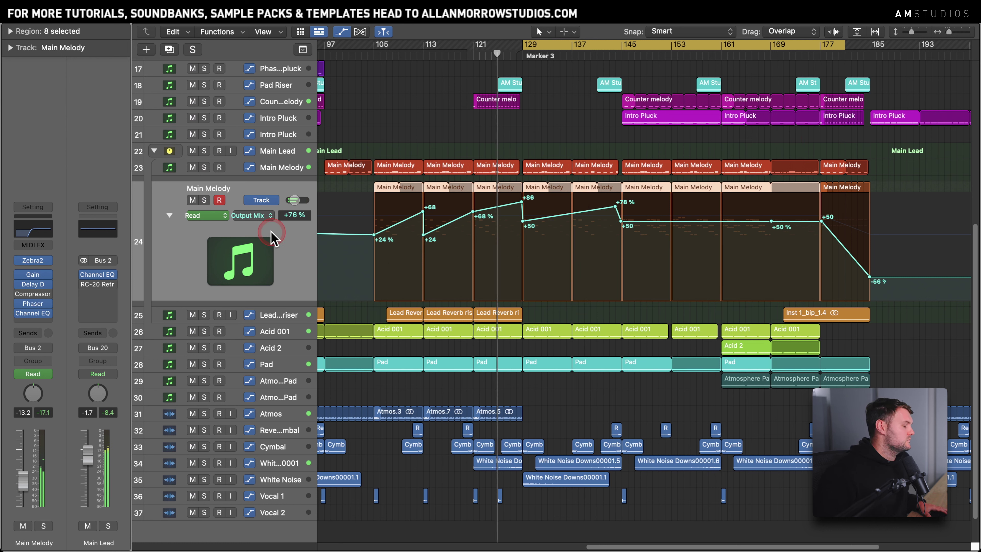
- Solo both Main Melody layers during playback, and clear the solos to compare them with the full mix
click(205, 200)
click(230, 191)
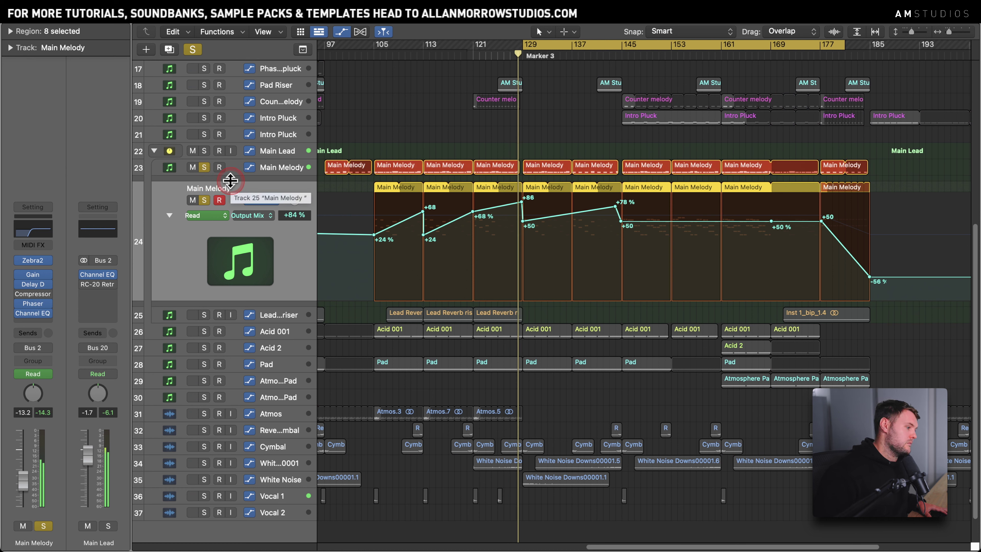
click(192, 49)
click(192, 50)
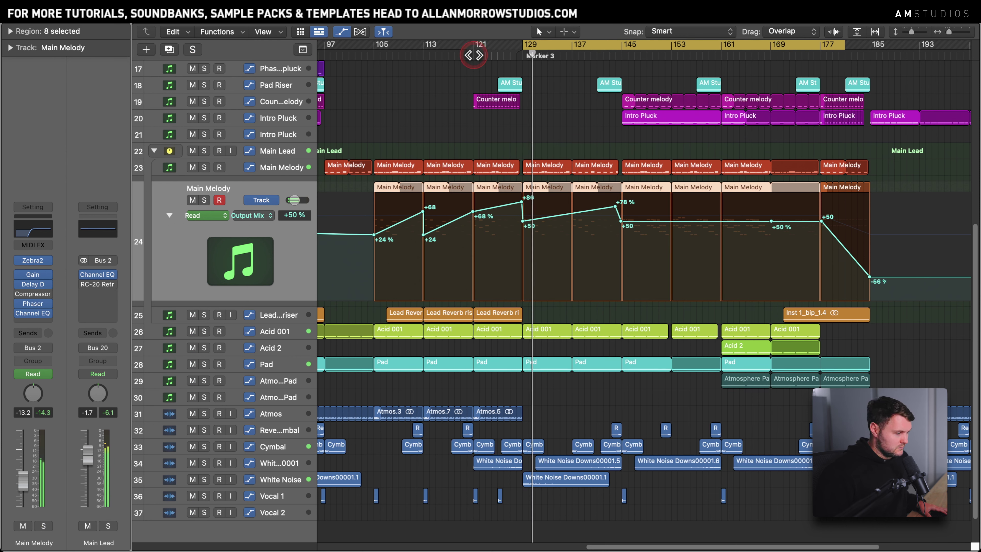
click(451, 238)
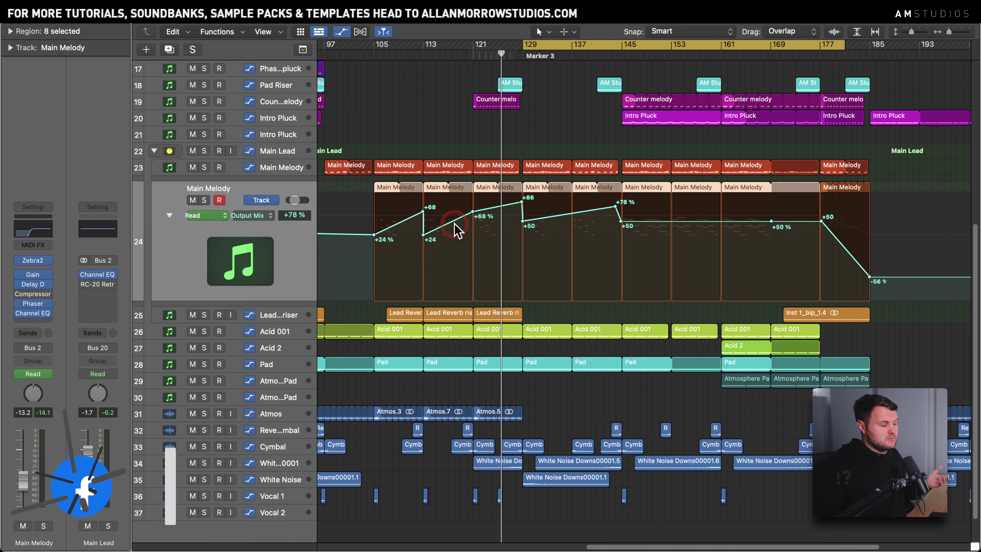
- Set the cycle range from bar 145 to bar 161, mute the lower Main Melody, and play the full mix without it
click(206, 201)
click(665, 52)
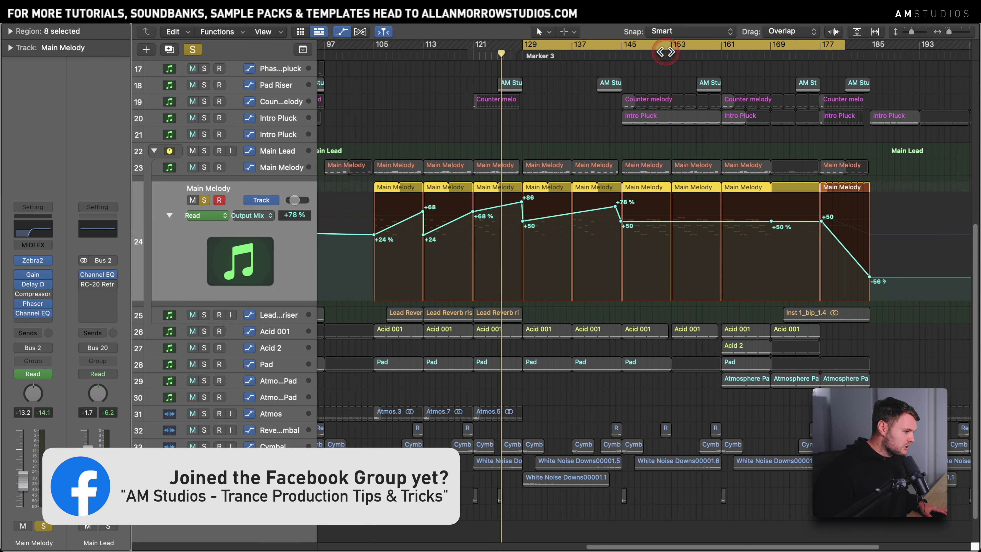
drag(627, 45, 721, 45)
click(204, 200)
click(193, 200)
click(546, 280)
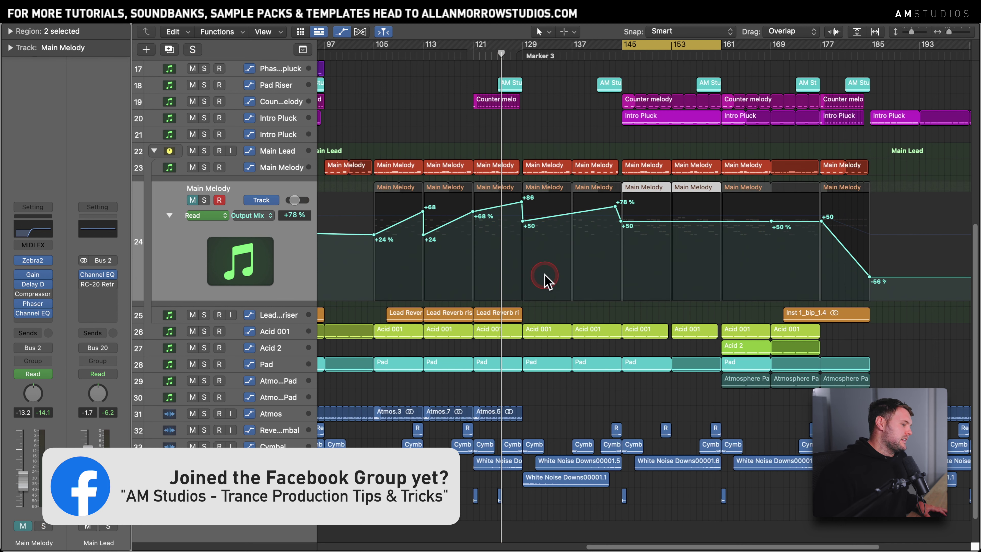
key(space)
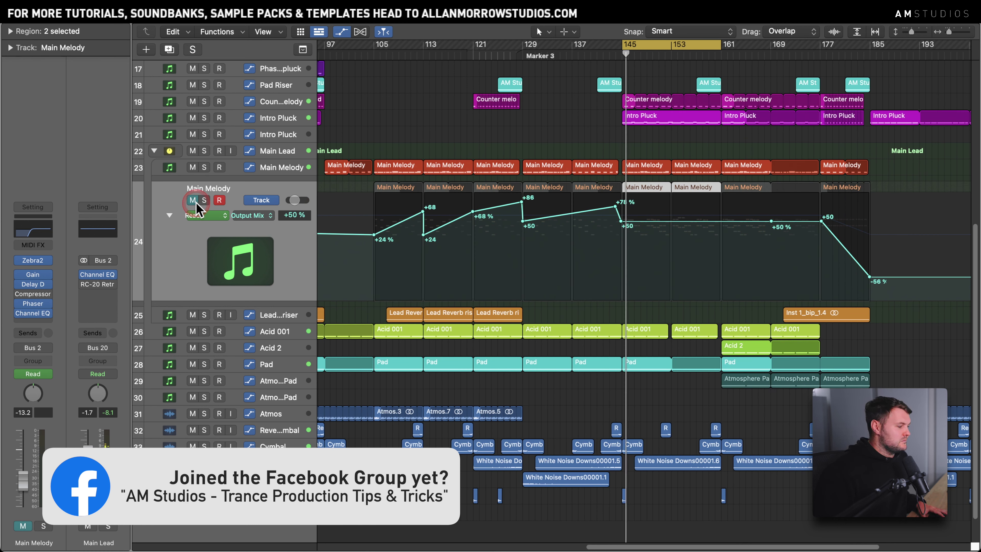
- Unmute the lower Main Melody, check it briefly in solo, and play the full mix with both melody layers
click(192, 200)
click(204, 200)
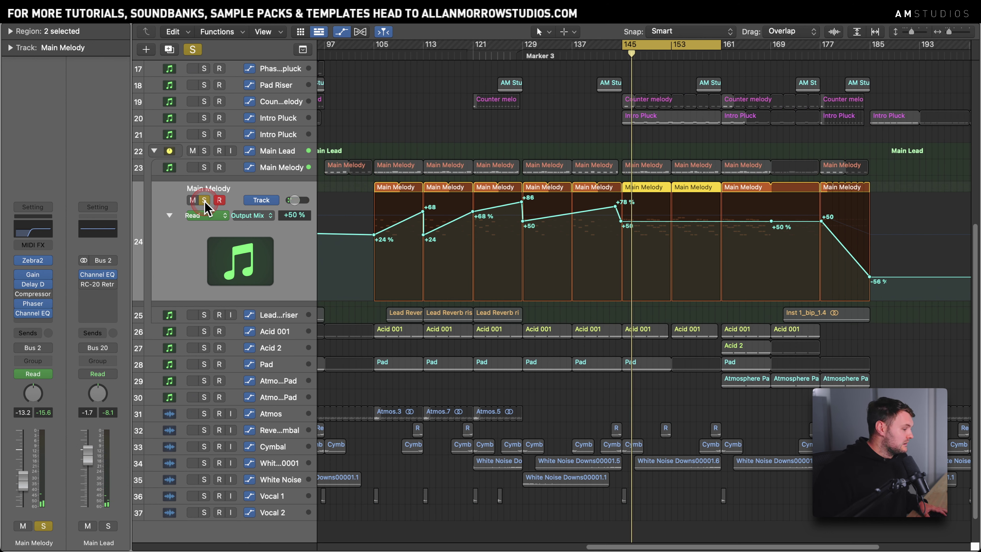
click(205, 200)
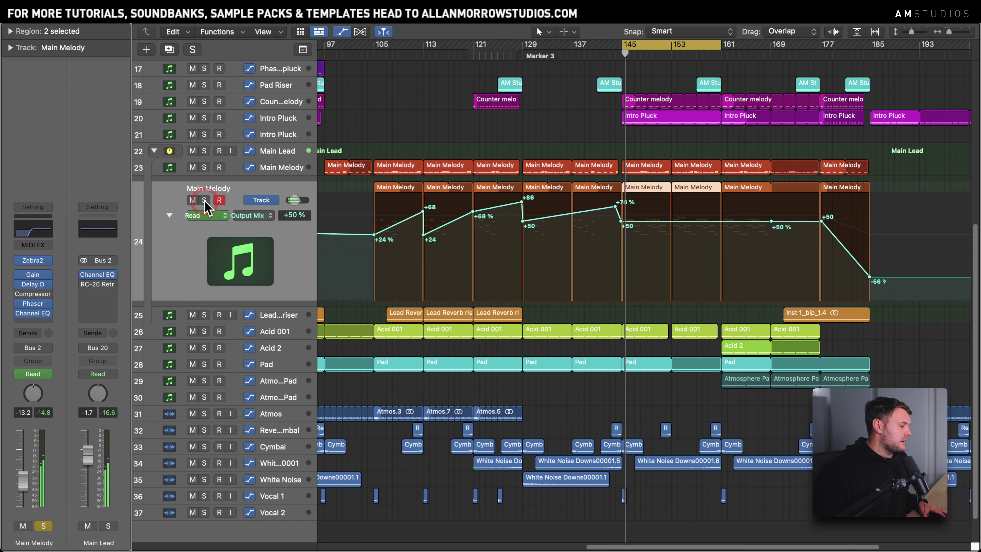
scroll(871, 203, up, 5)
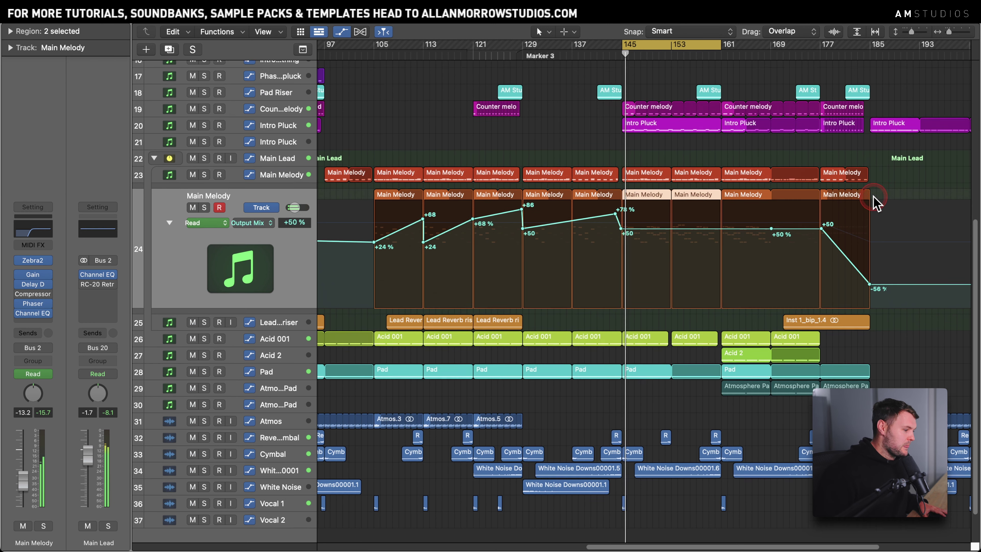
scroll(862, 212, down, 5)
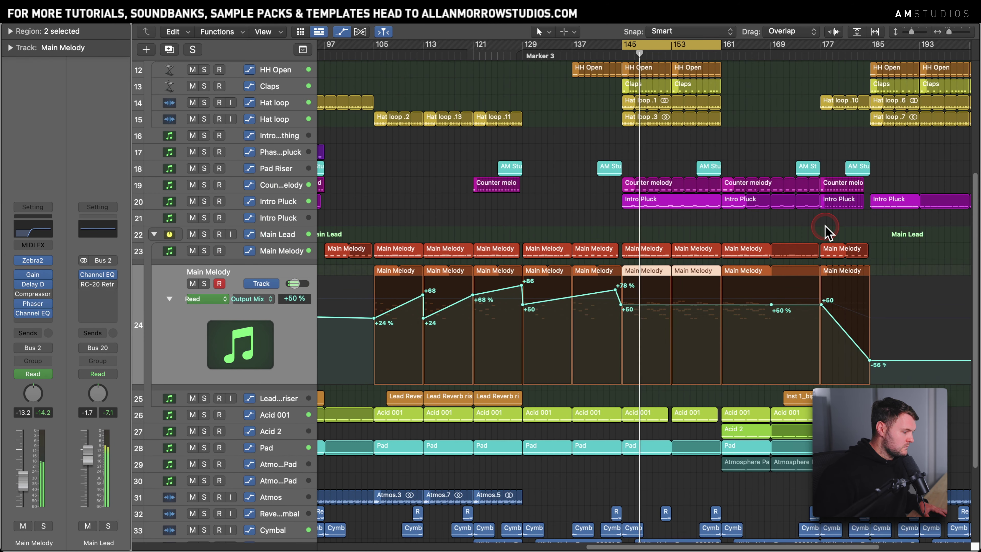
scroll(828, 220, up, 3)
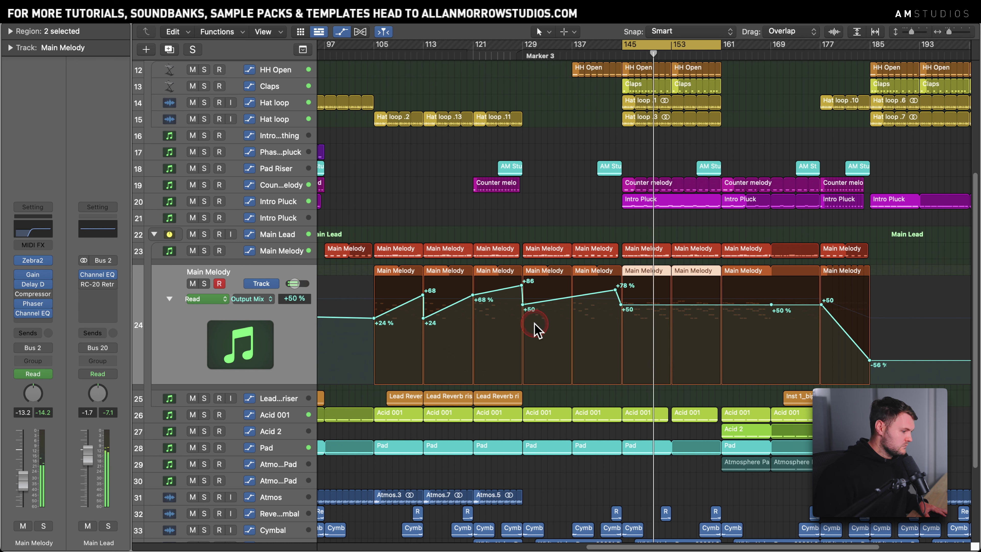
- Select the upper Main Melody track to show its inserts and Attack automation
click(616, 255)
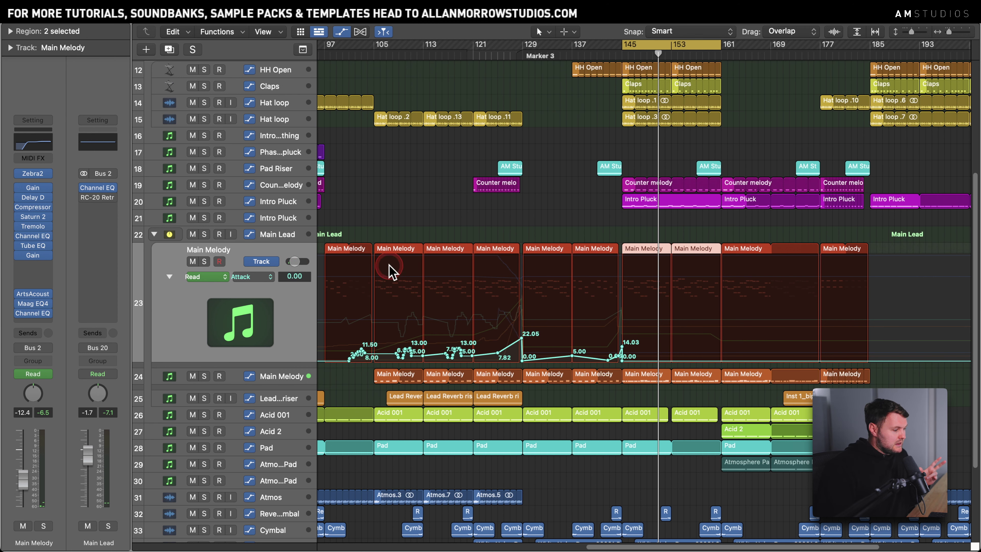
scroll(294, 349, down, 1)
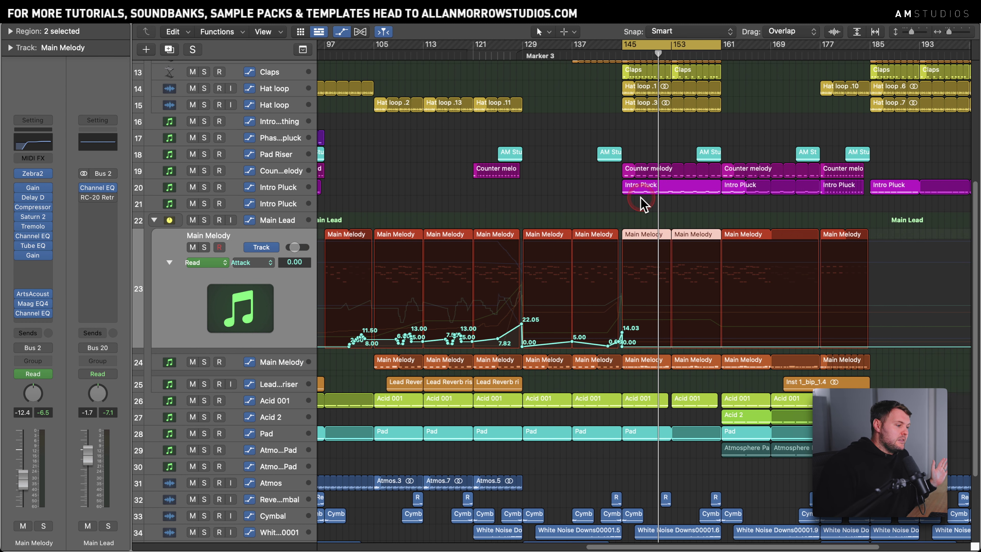
scroll(648, 228, up, 1)
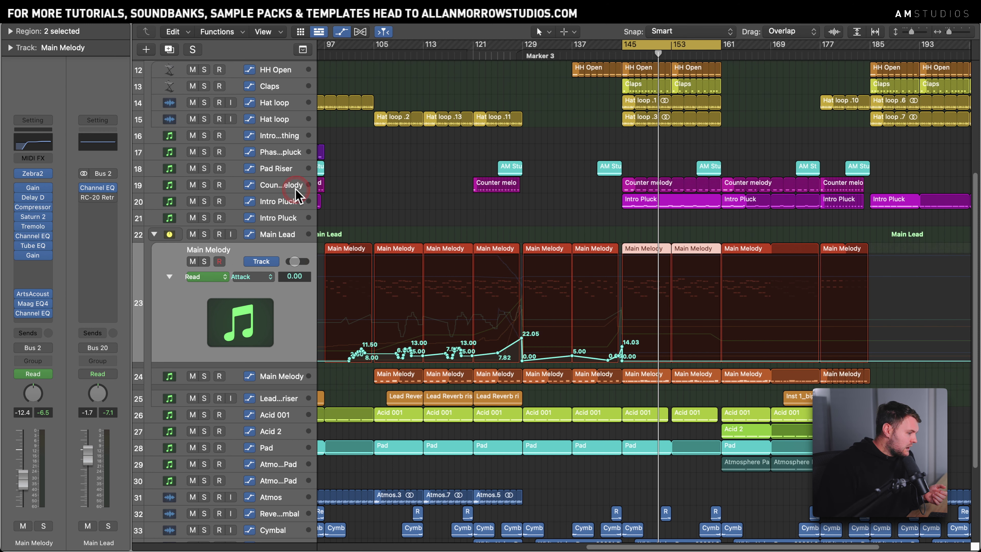
- Select and solo the Counter melody track, and play it from bar 145
click(295, 189)
click(204, 195)
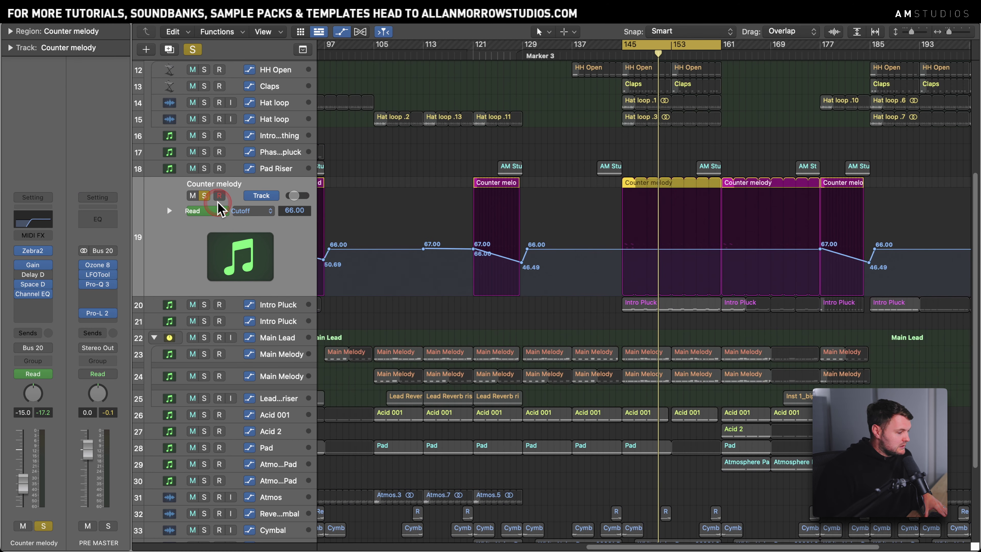
click(219, 196)
key(space)
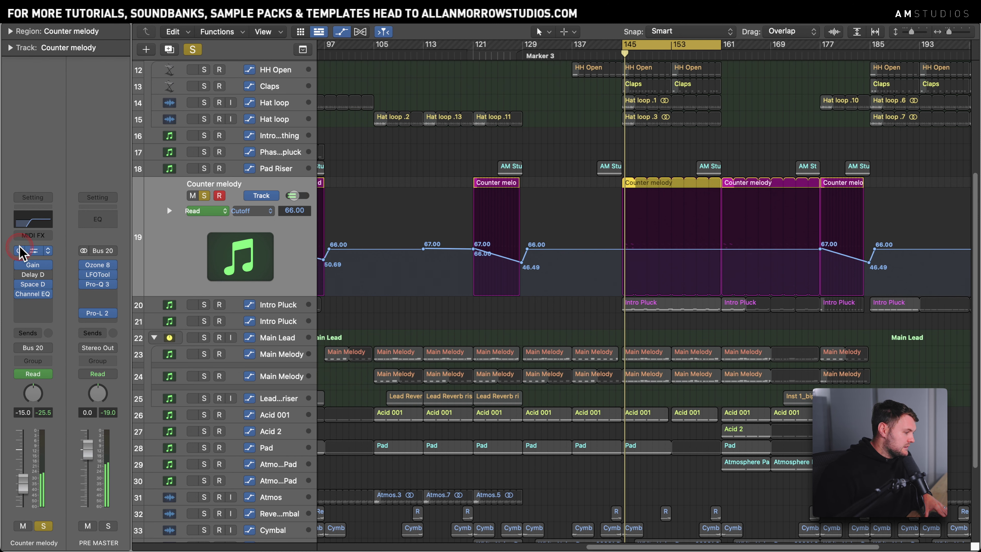
- Open the Counter melody's Zebra2 instrument, move its window to view the whole patch, and close it
click(19, 251)
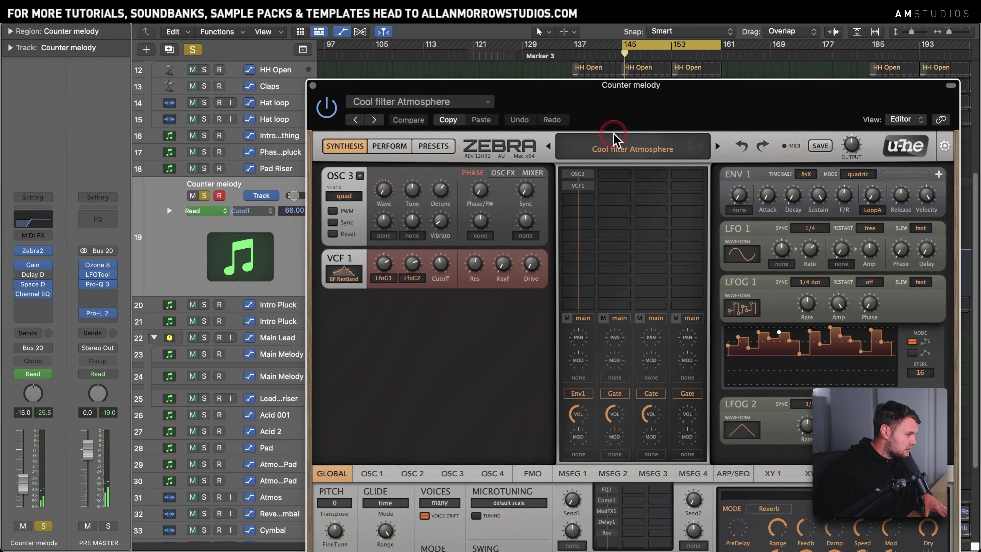
drag(617, 103, 550, 18)
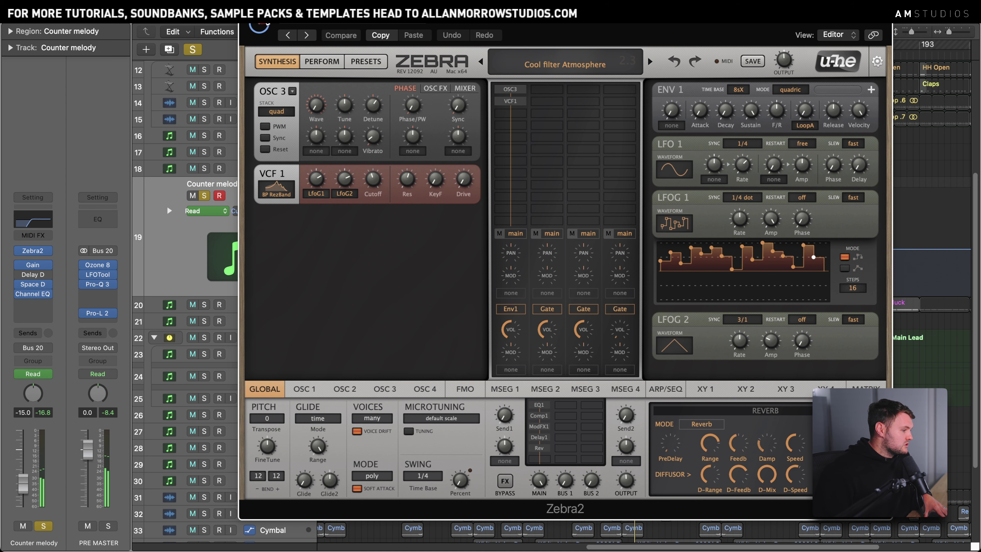
click(245, 14)
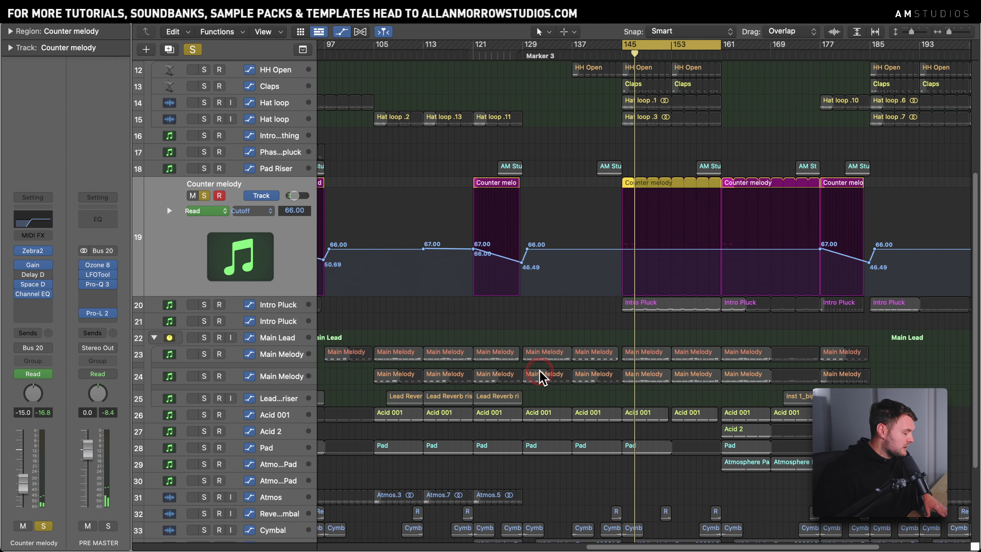
- Switch the solo from Counter melody to the upper Intro Pluck track and open its Zebra2 instrument to view the patch
click(200, 305)
click(203, 195)
click(290, 305)
click(39, 203)
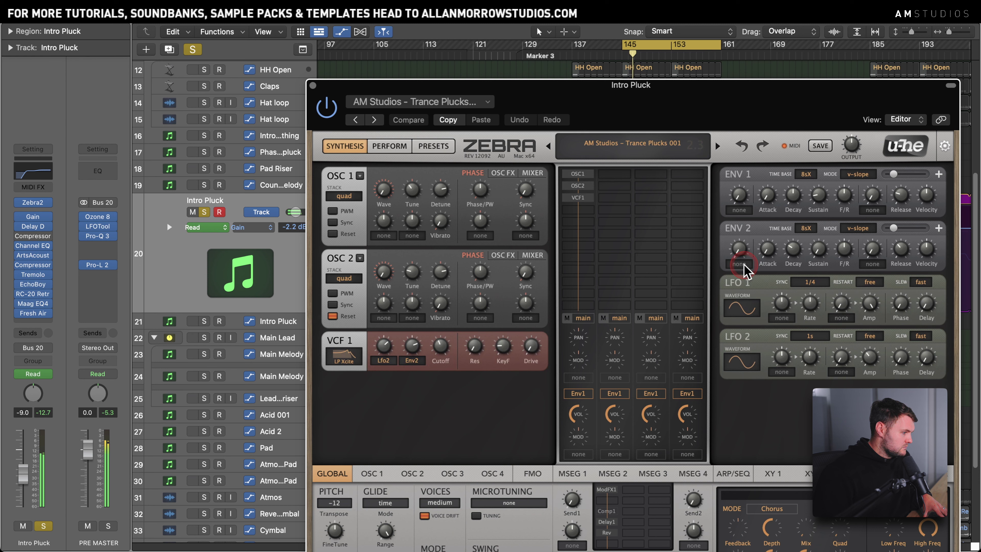
click(498, 57)
click(690, 149)
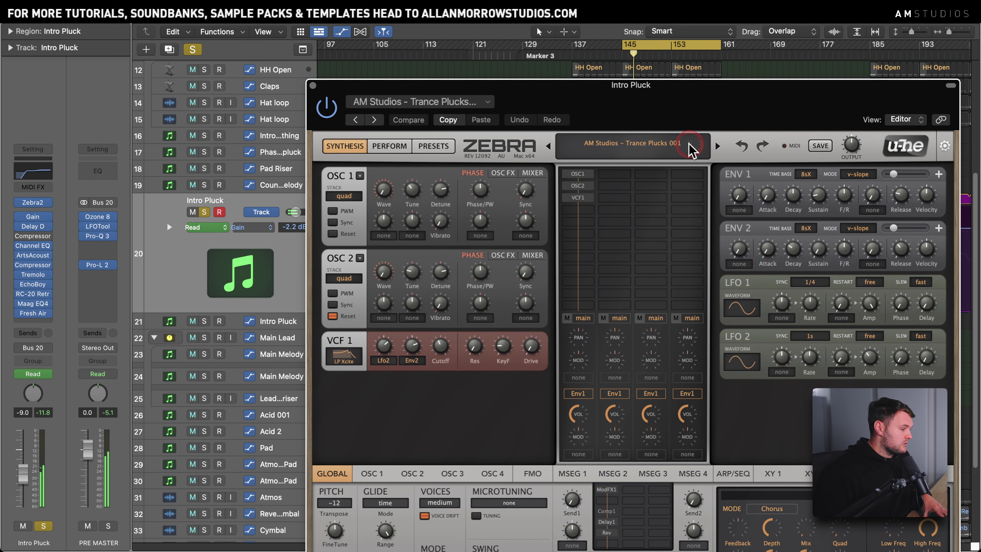